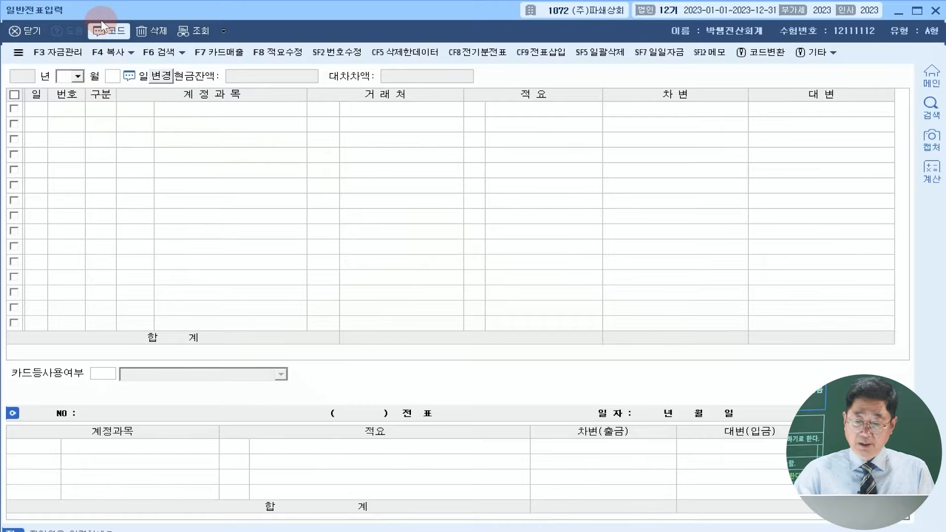
- For January 31, enter a debit line for account 0103 보통예금 with an amount of 7,700,000
key("Return")
type("31")
key("Return")
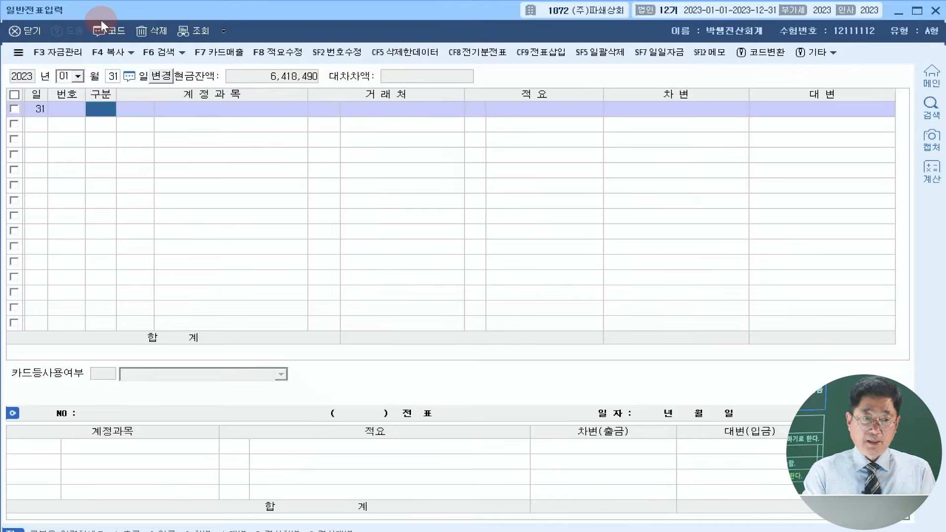
type("3103")
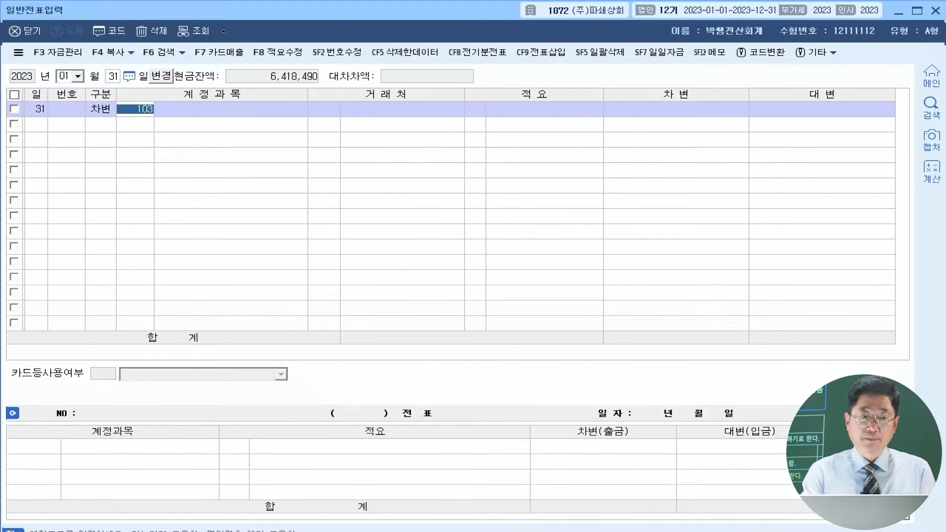
key("Return")
key("Return")
key("Return")
key("Return")
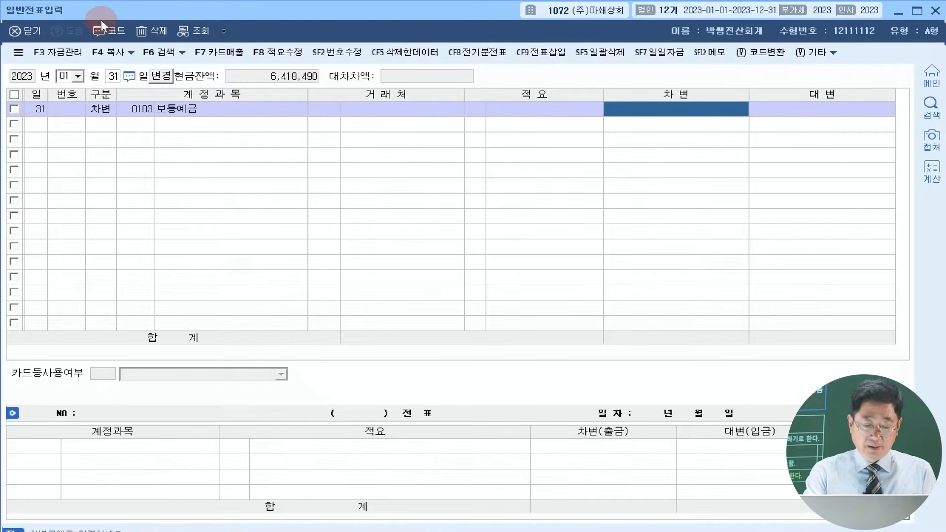
type("7700")
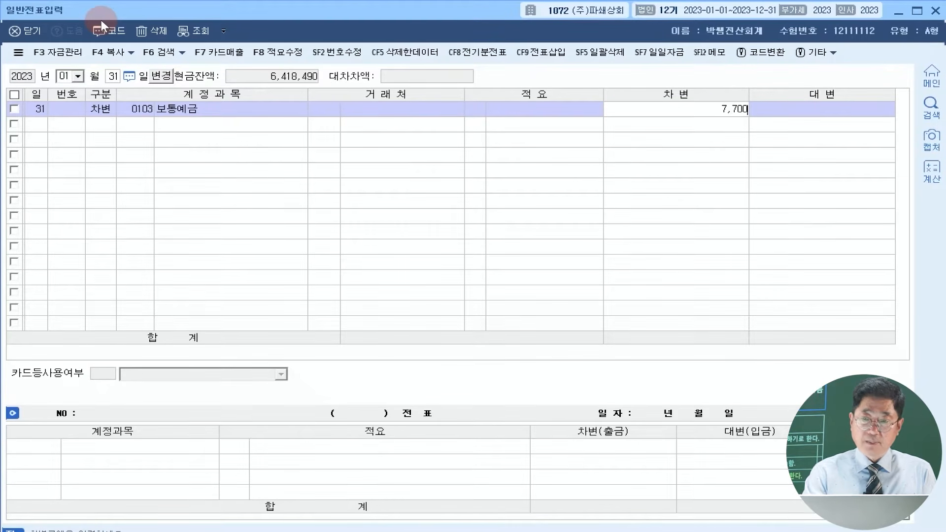
key("plus")
key("Return")
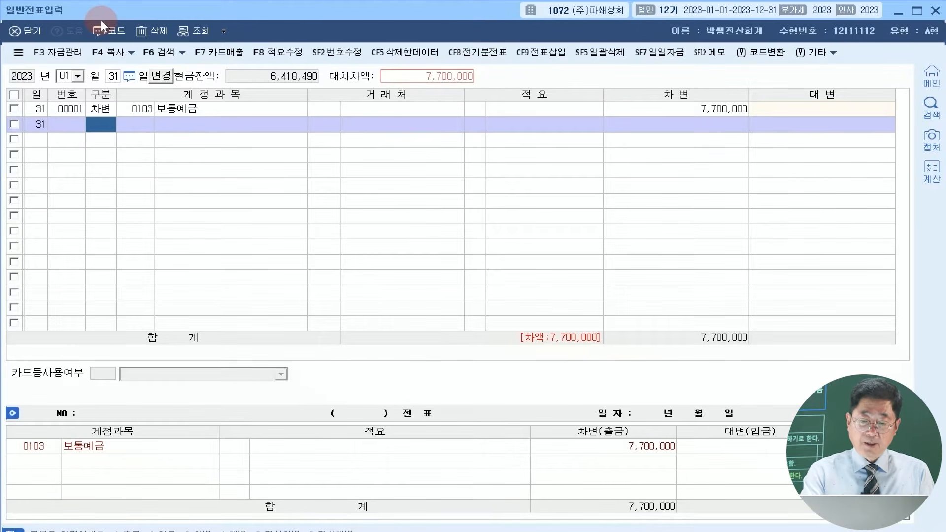
- Add a credit line for 0108 외상매출금 with (주)오늘물산 as the trading partner and an amount of 7,700,000
type("4")
key("Return")
type("108")
key("Return")
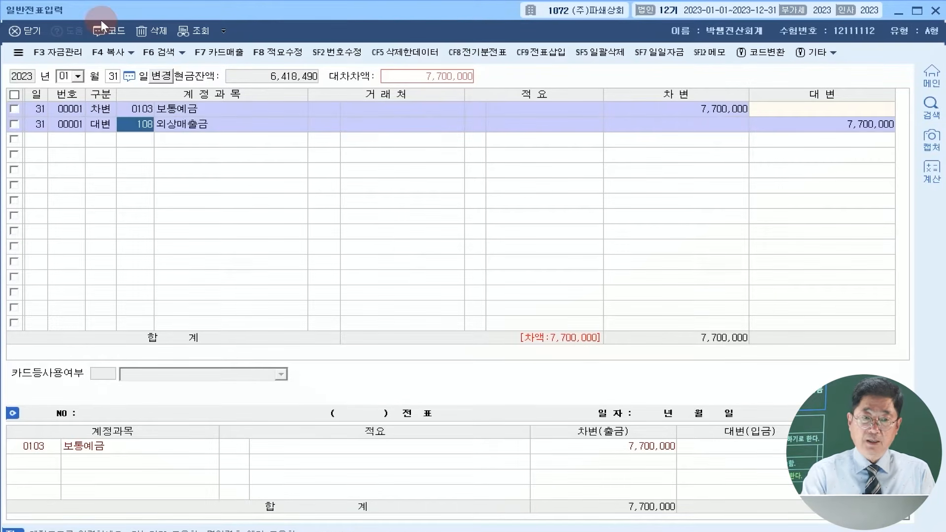
type("오늘")
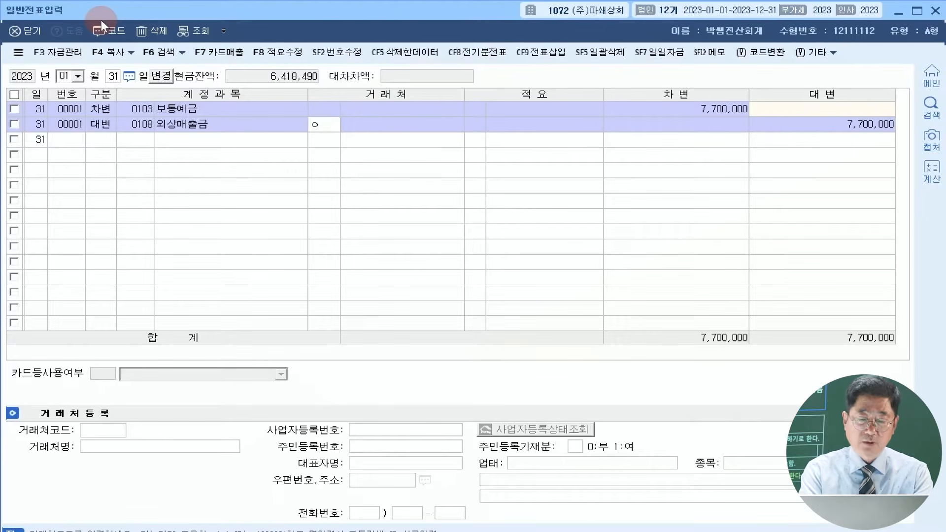
key("Return")
key("Return")
key("Return")
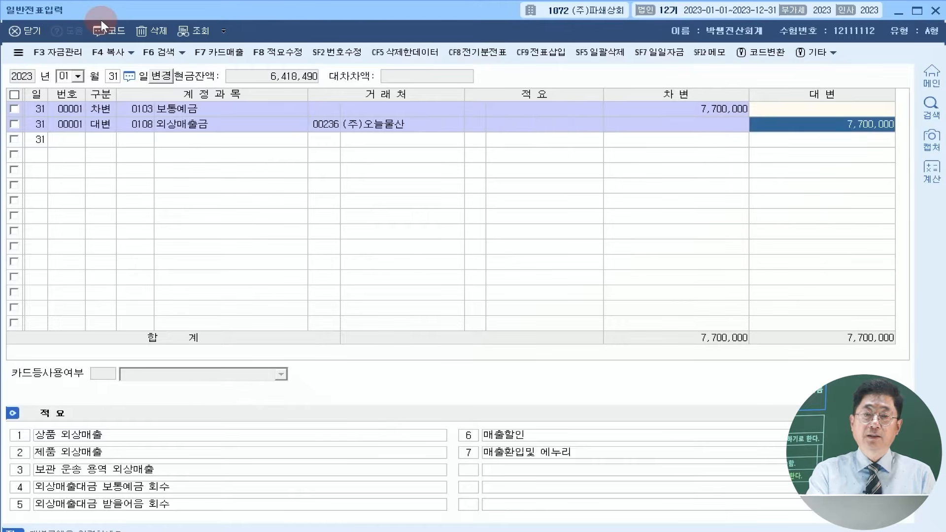
key("Return")
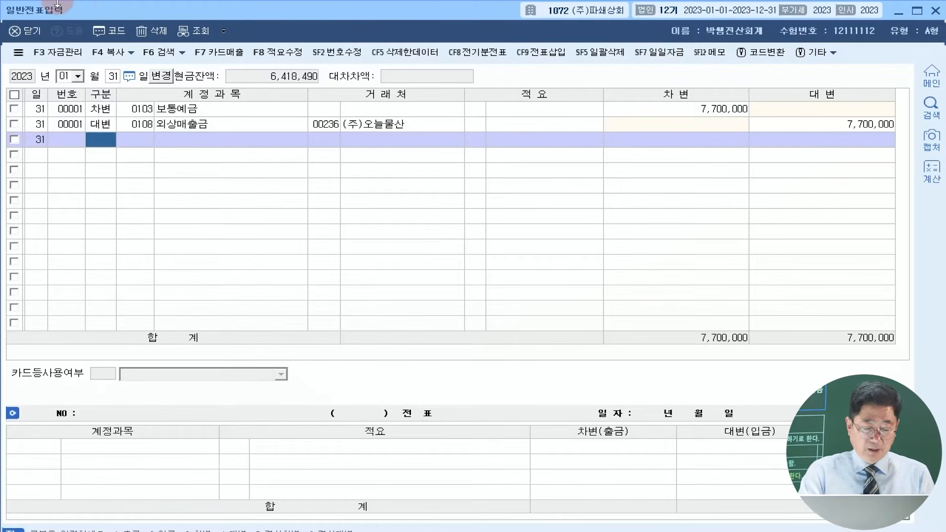
- Switch the general voucher entry date to March 15, 2023
left_click(65, 75)
type("03")
key("Return")
type("15")
key("Return")
- Enter a debit line for account 0375 이월이익잉여금 with an amount of 32,000,000
type("3")
key("Return")
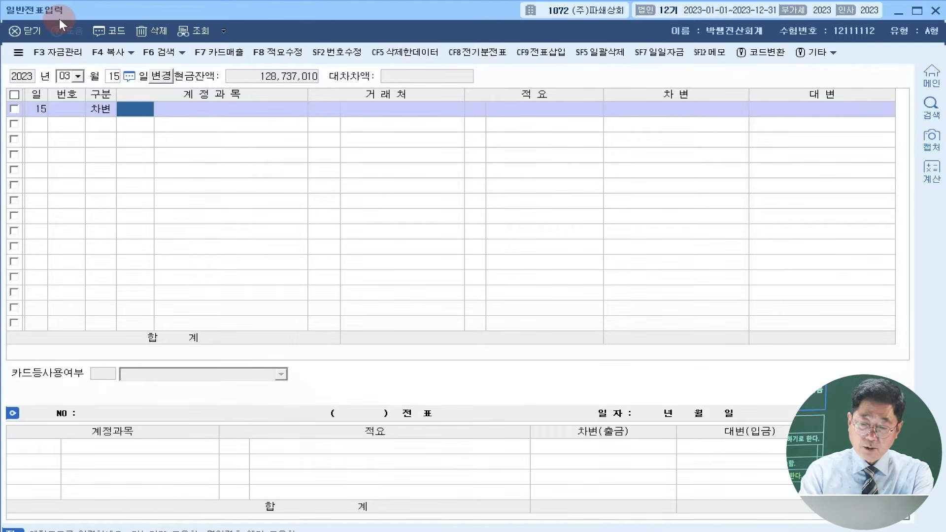
type("375")
key("Return")
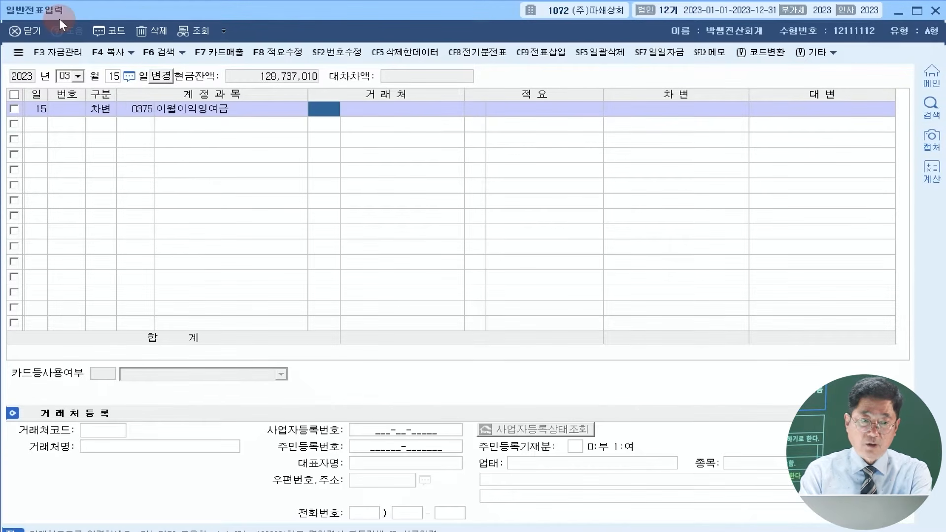
key("Return")
key("Return")
key("Return")
key("Return")
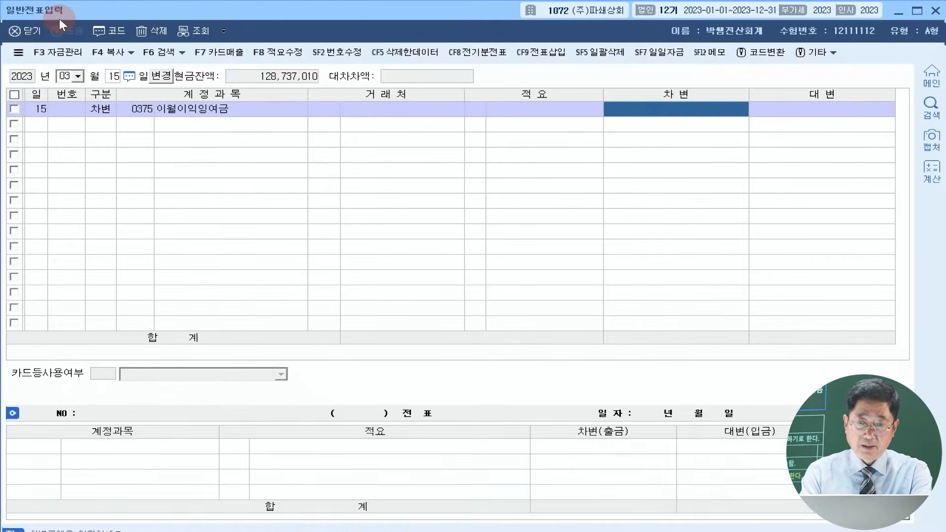
type("32000000")
key("Return")
- Start a credit line and assign it account 0387 미교부주식배당금, found by searching the account codes for 주식배
type("4")
key("Return")
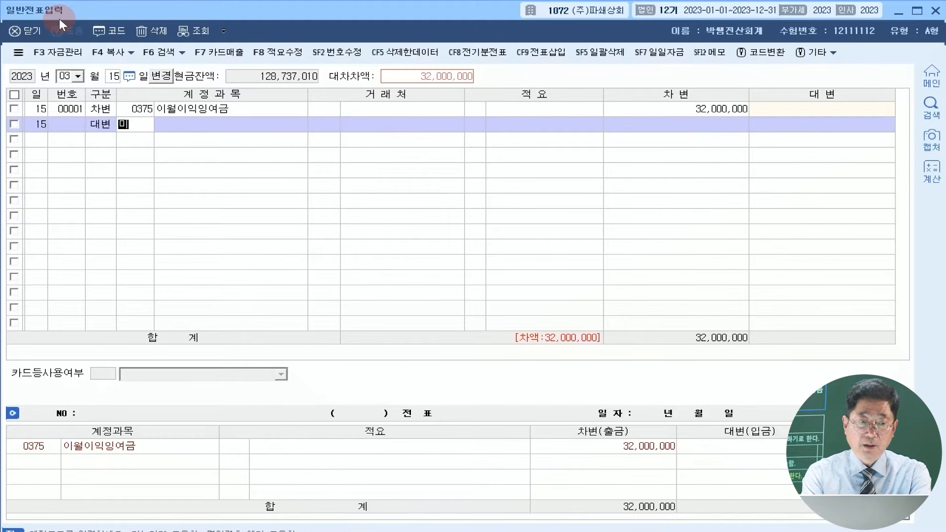
key("BackSpace")
key("BackSpace")
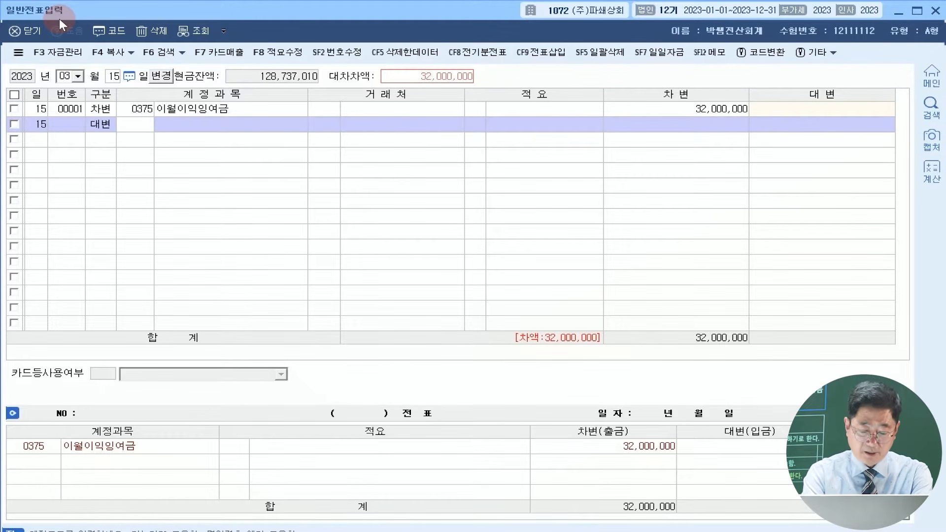
type("주식매")
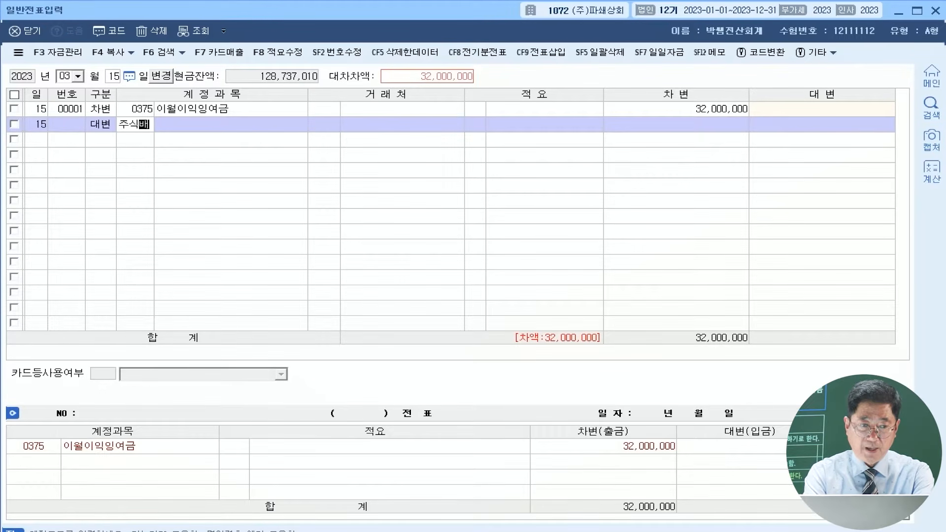
key("Return")
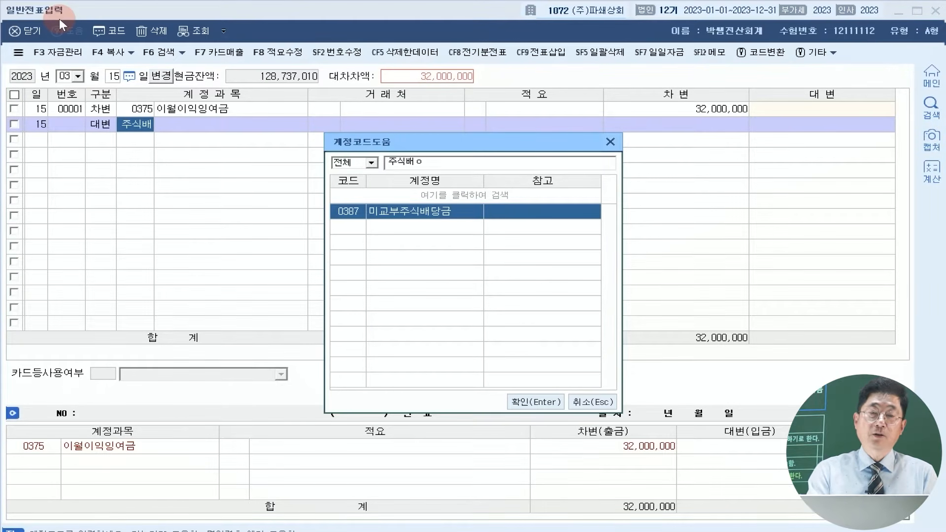
key("Return")
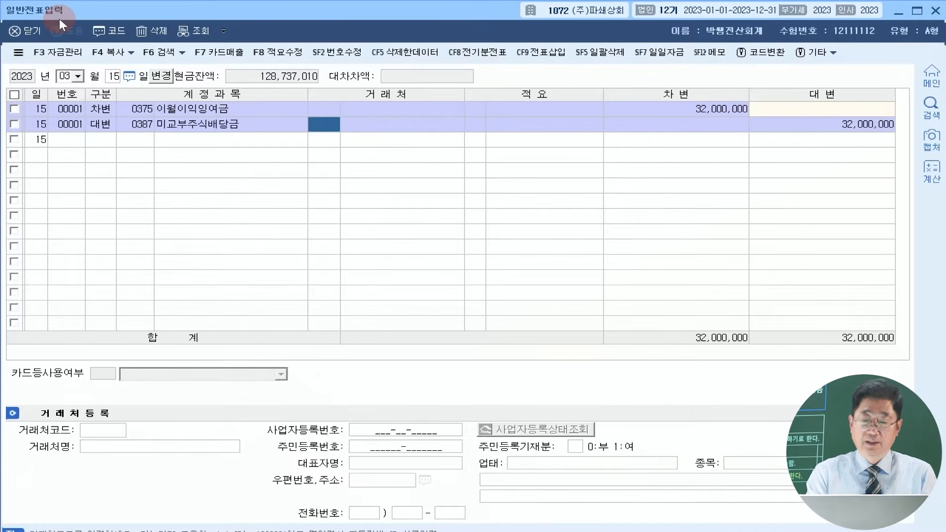
- Set the credit amount of the 미교부주식배당금 line to 10,000,000, leaving its trading partner and description blank
key("Return")
key("Return")
key("Return")
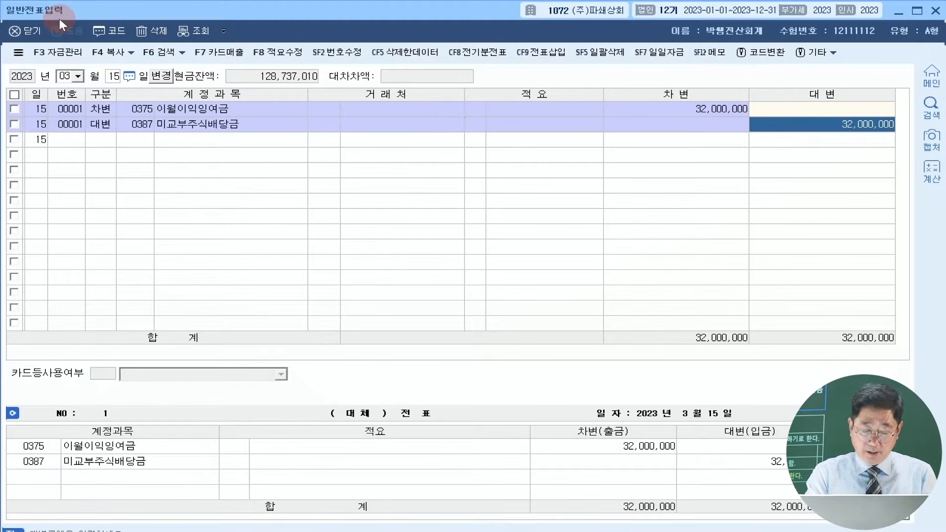
type("10,000")
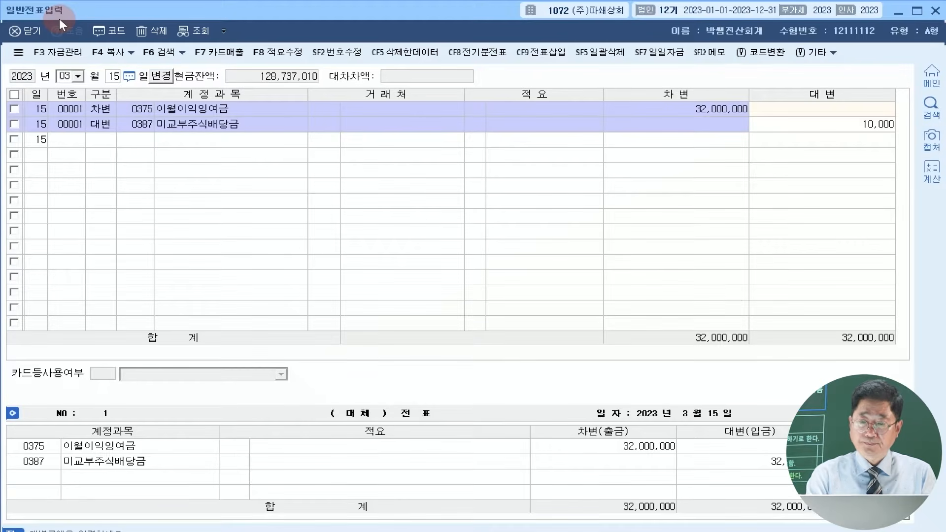
type(",000")
key("Return")
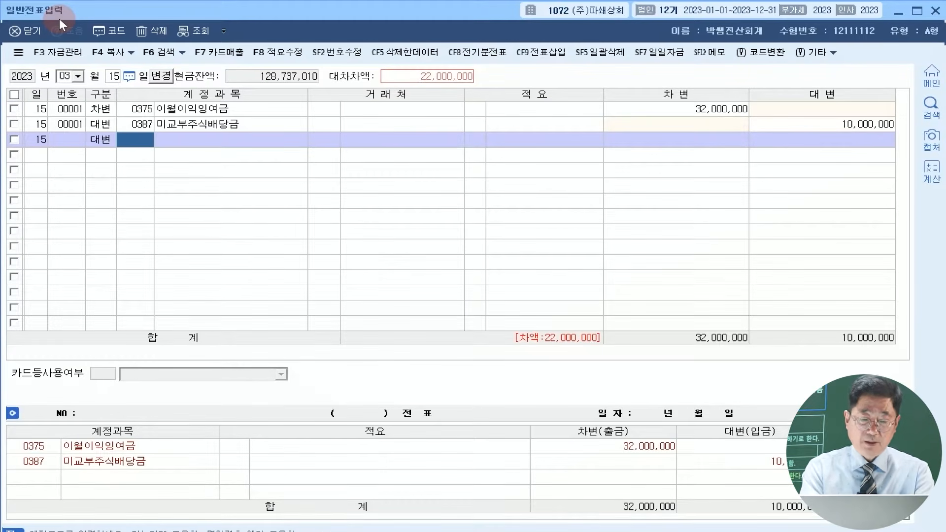
- Add a credit line for 0265 미지급배당금, found by searching for 미지급, with an amount of 20,000,000
type("미지급")
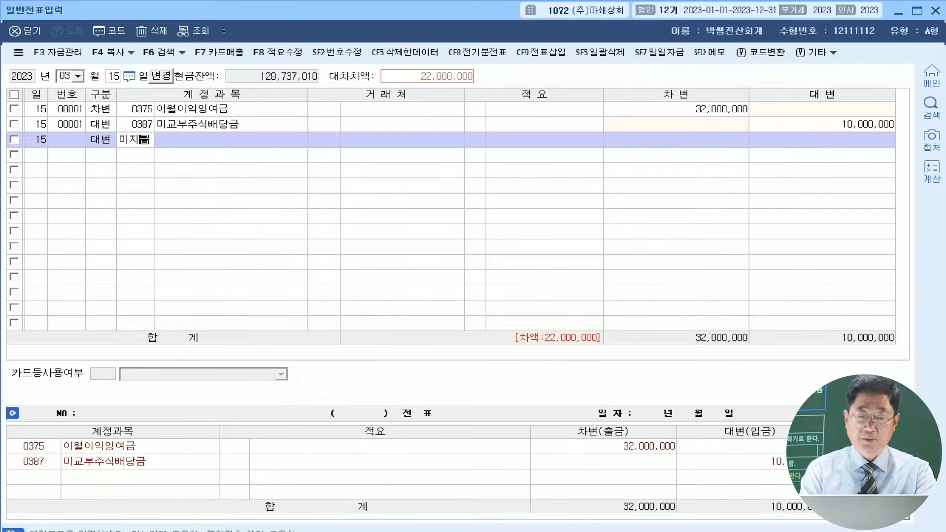
key("Return")
key("Down")
key("Down")
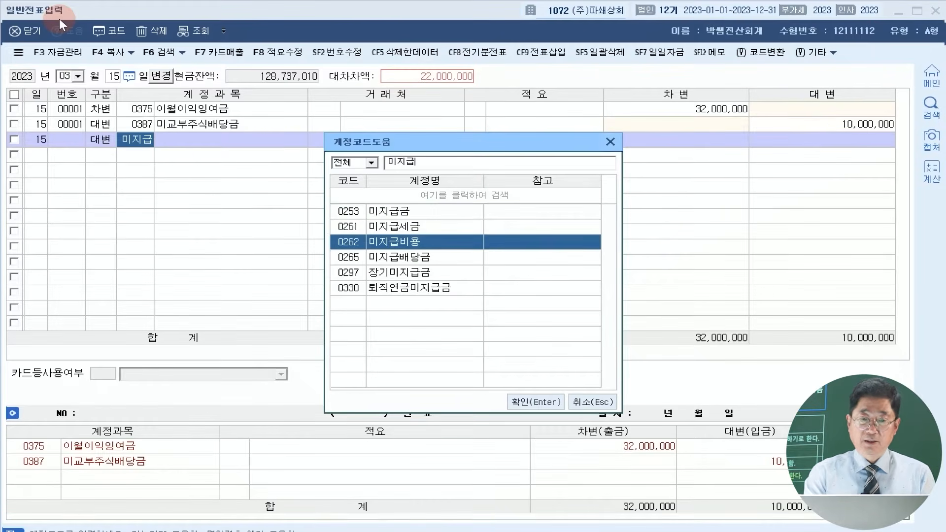
key("Down")
key("Return")
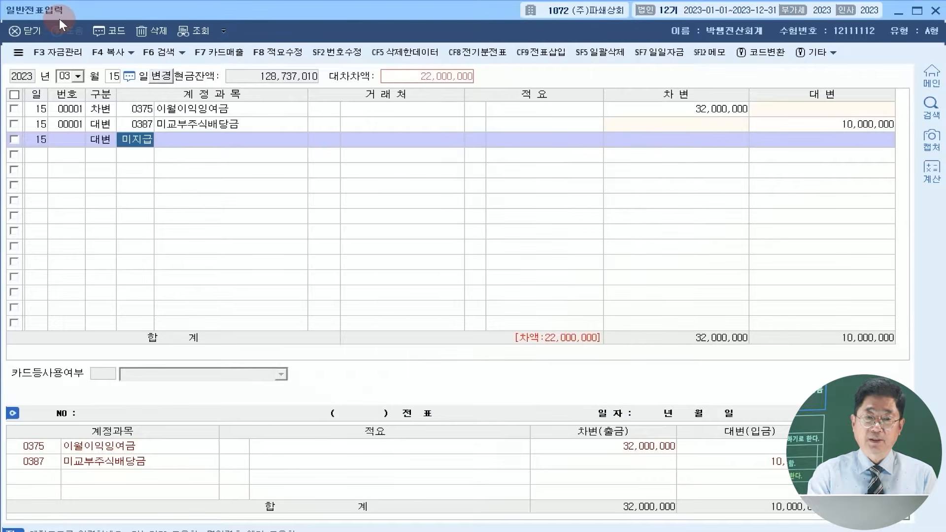
key("Return")
key("Return")
key("Return")
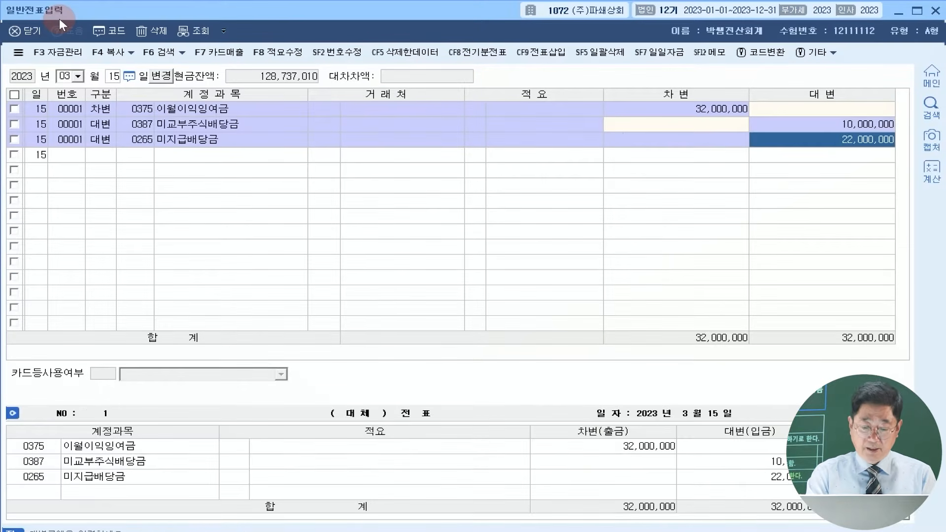
type("20000000")
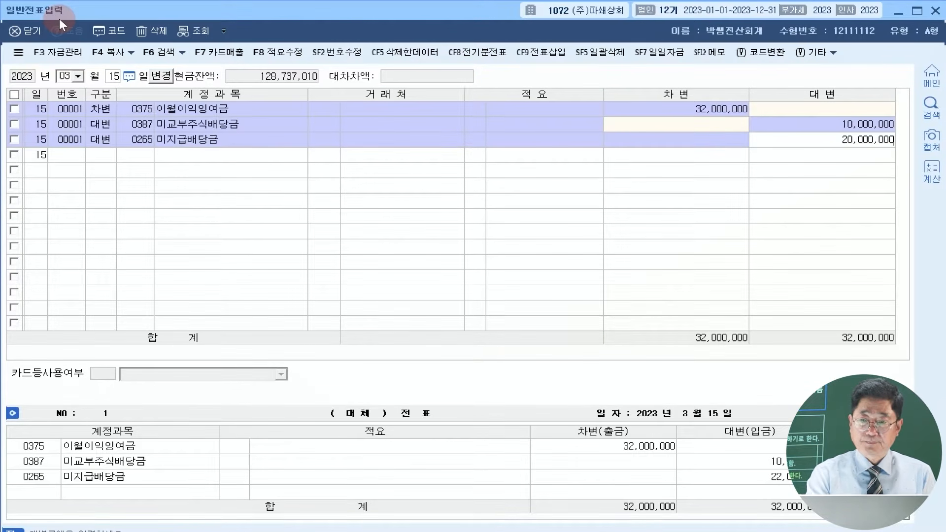
key("Return")
- Add a credit line for 0351 이익준비금, found by searching for 이익준, and accept the amount of 2,000,000
type("4")
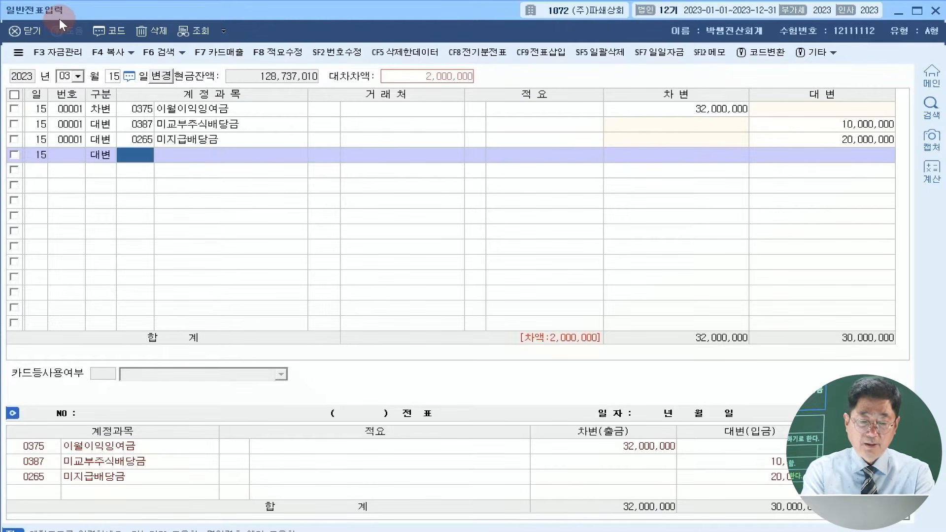
type("이익잉")
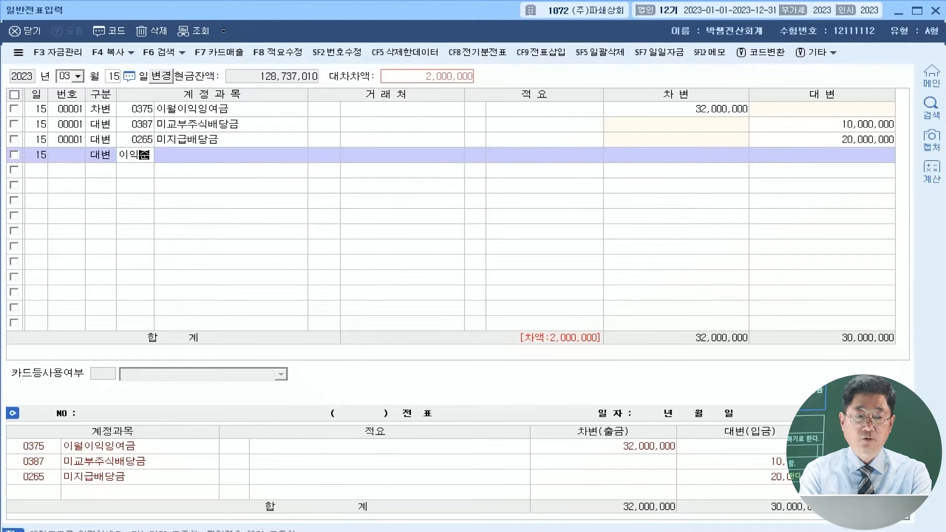
key("Return")
key("Return")
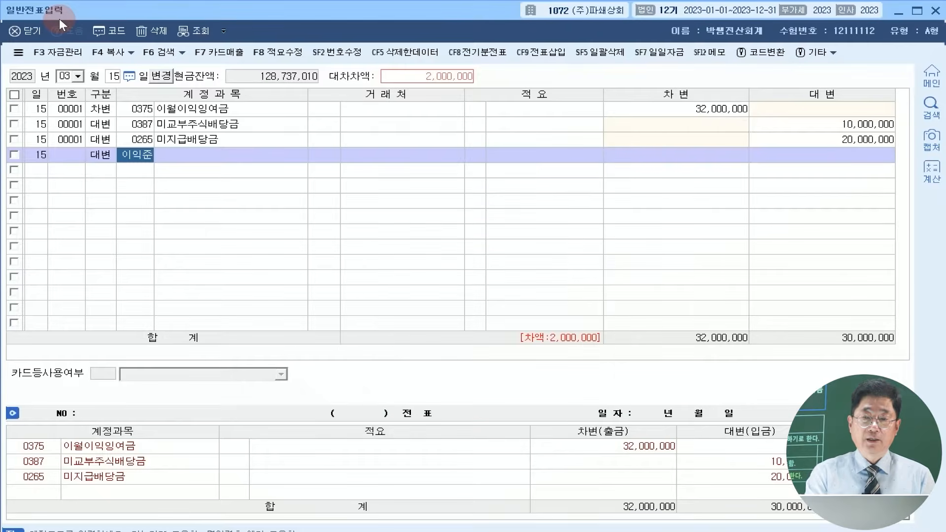
key("Return")
key("Return")
key("Return")
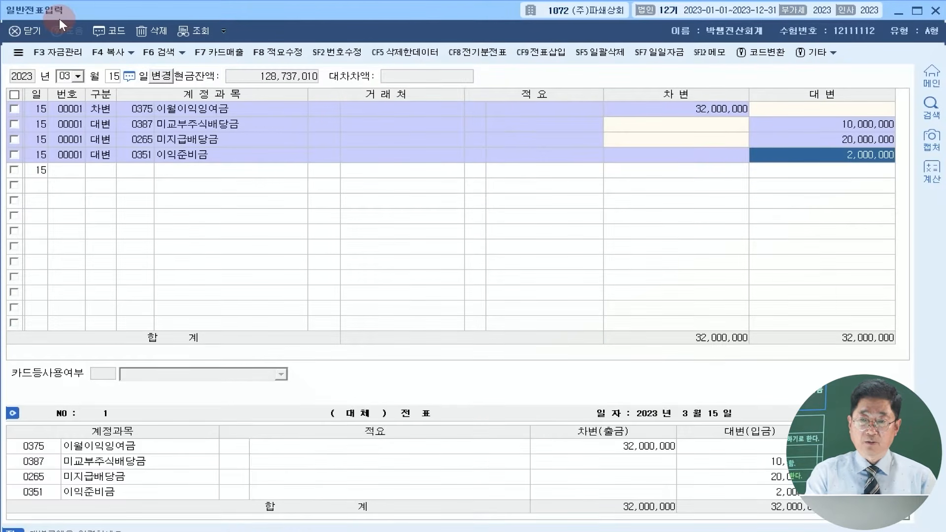
key("Return")
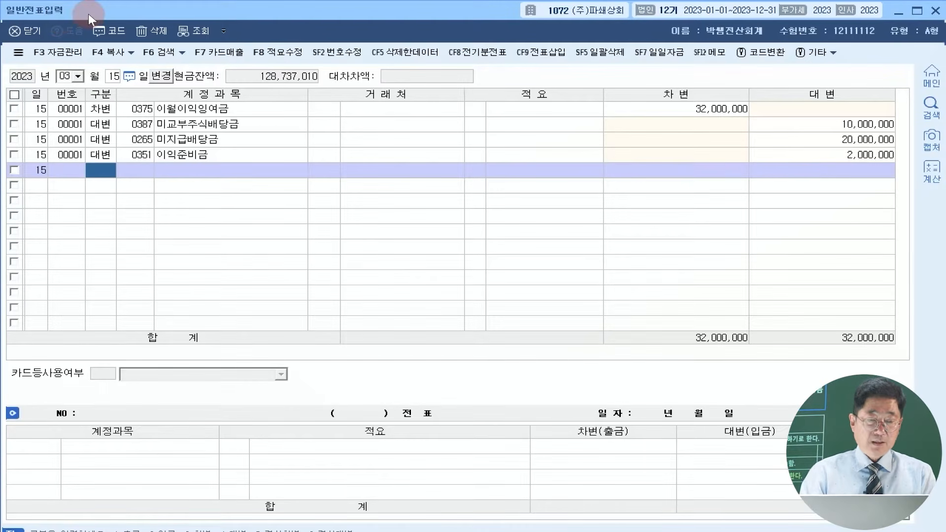
- Switch the general voucher entry date to April 21, 2023
left_click(67, 76)
type("4")
key("Return")
type("21")
key("Return")
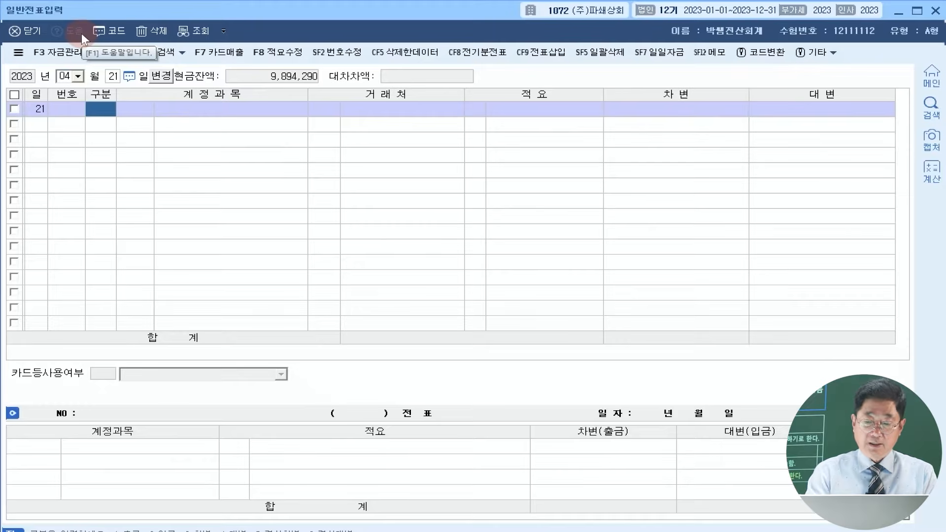
- Enter a debit line for account 0103 보통예금 with an amount of 28,060,000 and no trading partner
type("3")
key("Return")
type("103")
key("Return")
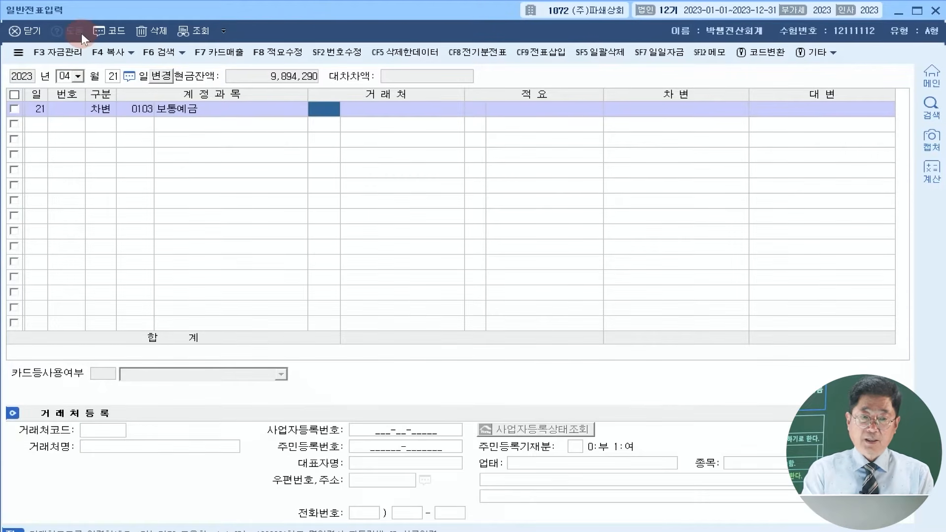
key("Return")
key("Return")
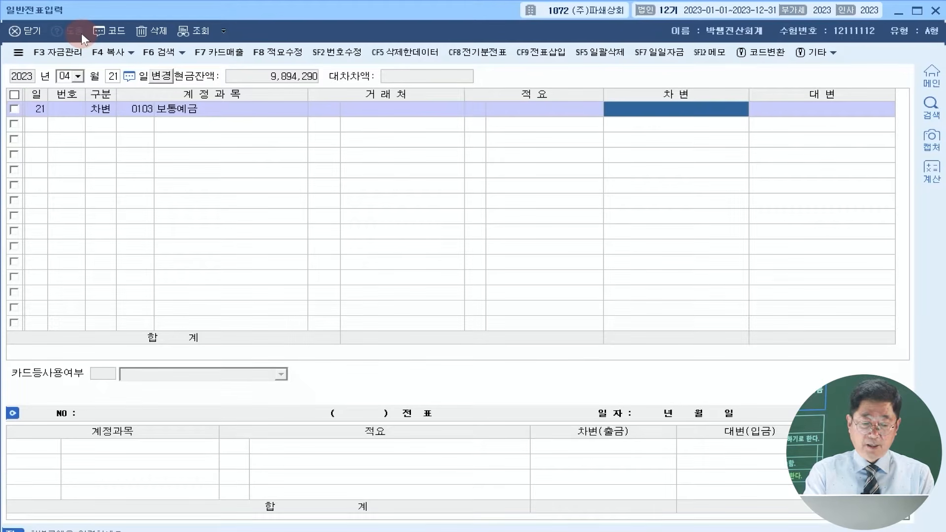
type("28,06")
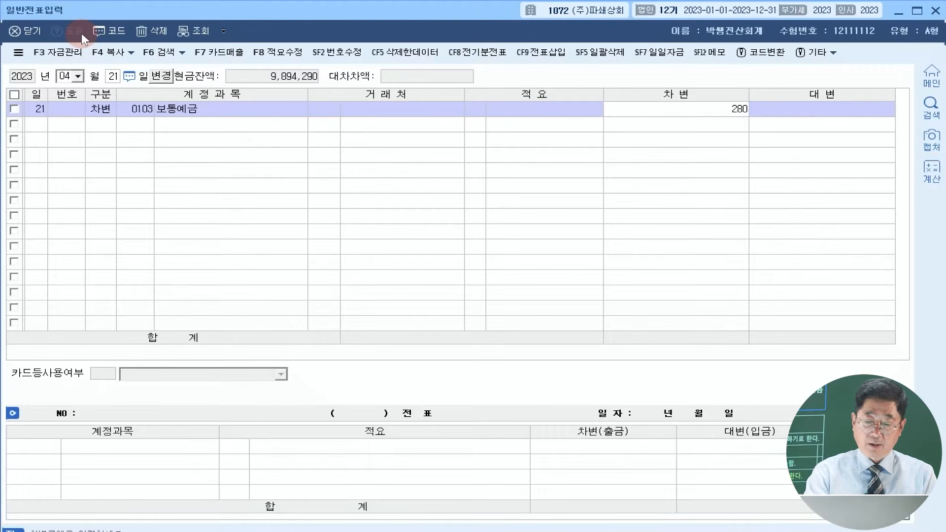
type("0,000")
key("Return")
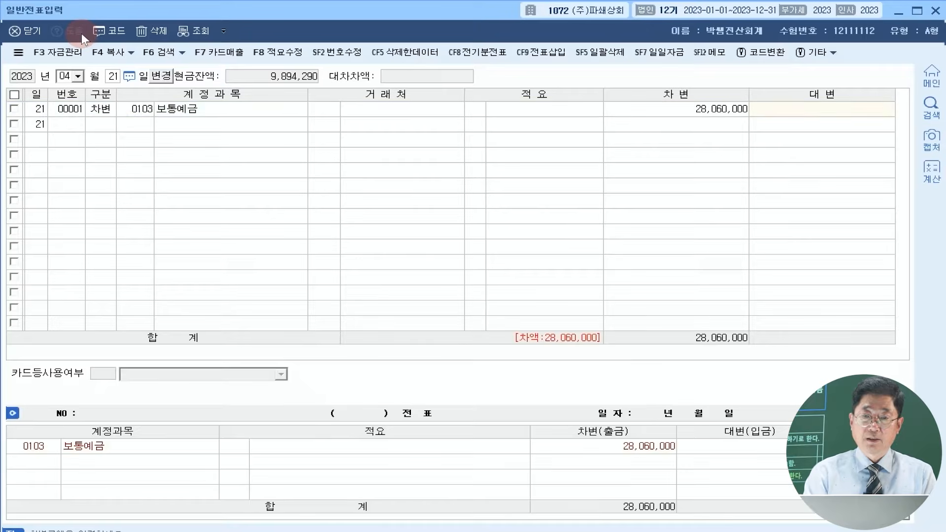
- Add a debit line for 0952 외환차손, found by searching for 외환, with an amount of 1,380,000
type("3")
key("Return")
type("외환")
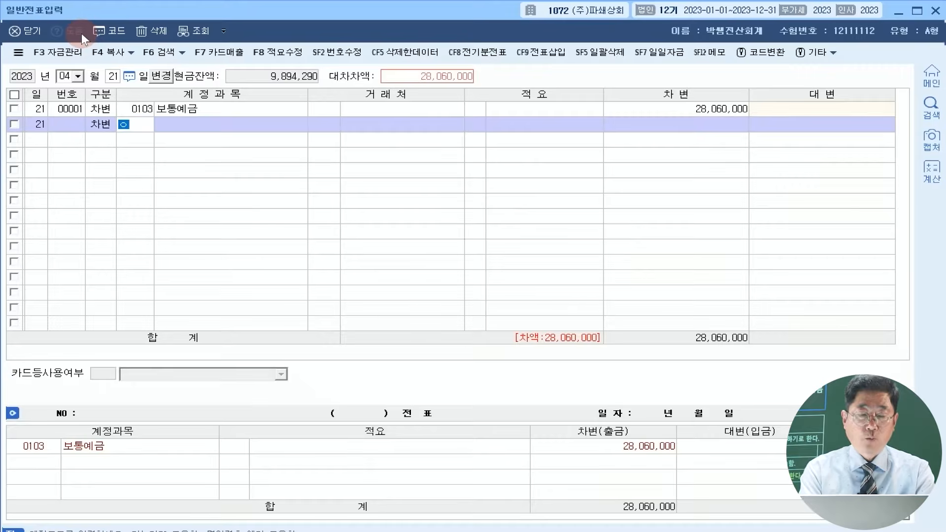
left_click(80, 33)
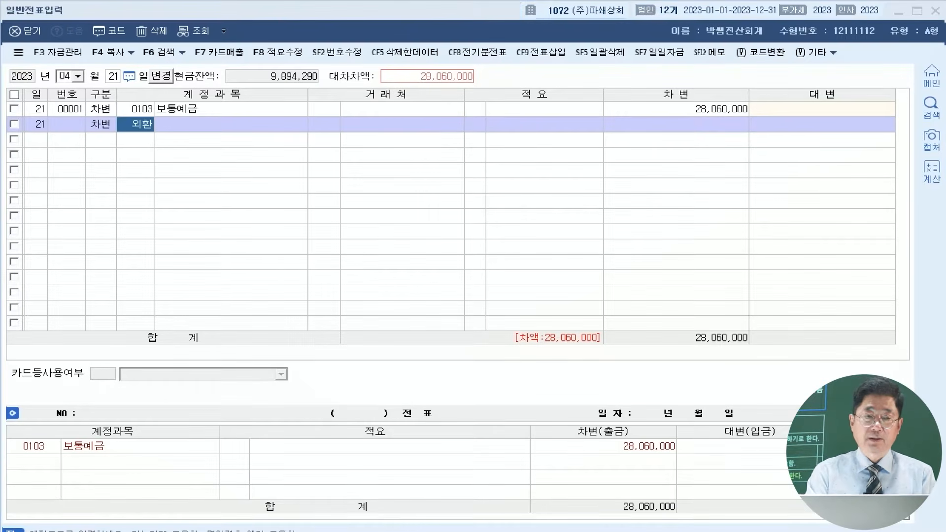
key("Down")
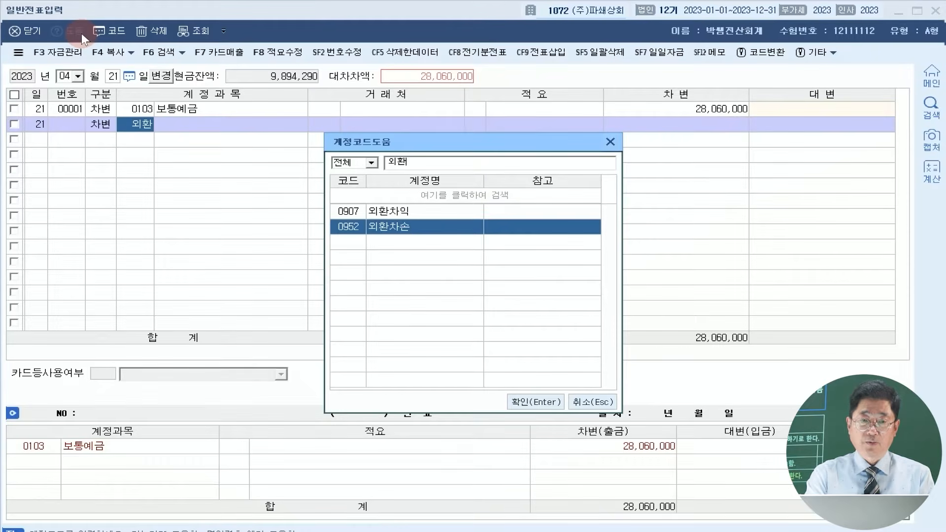
key("Return")
key("Return")
key("Return")
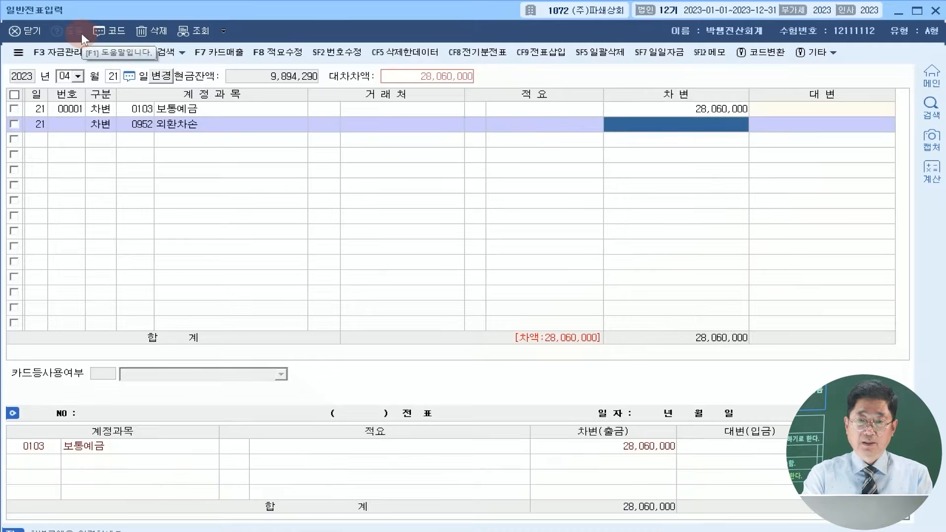
type("1,38")
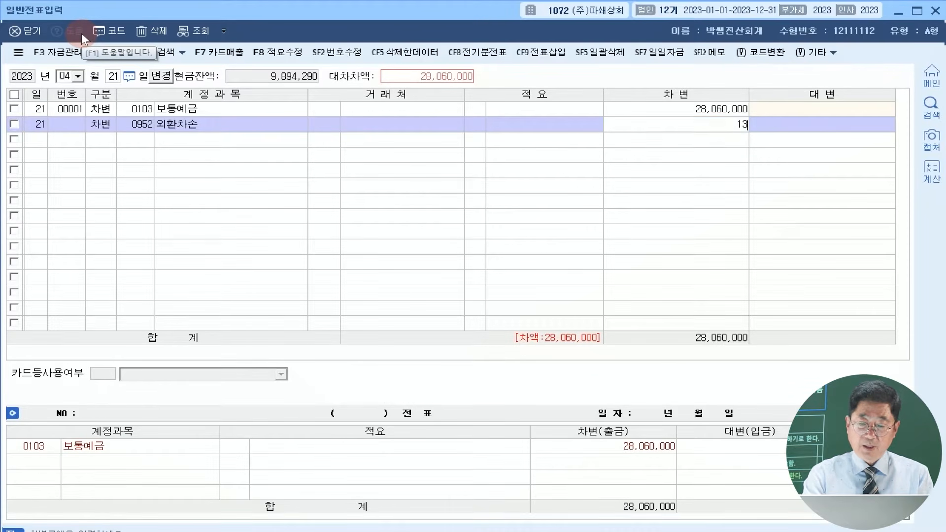
type("0,000")
key("Return")
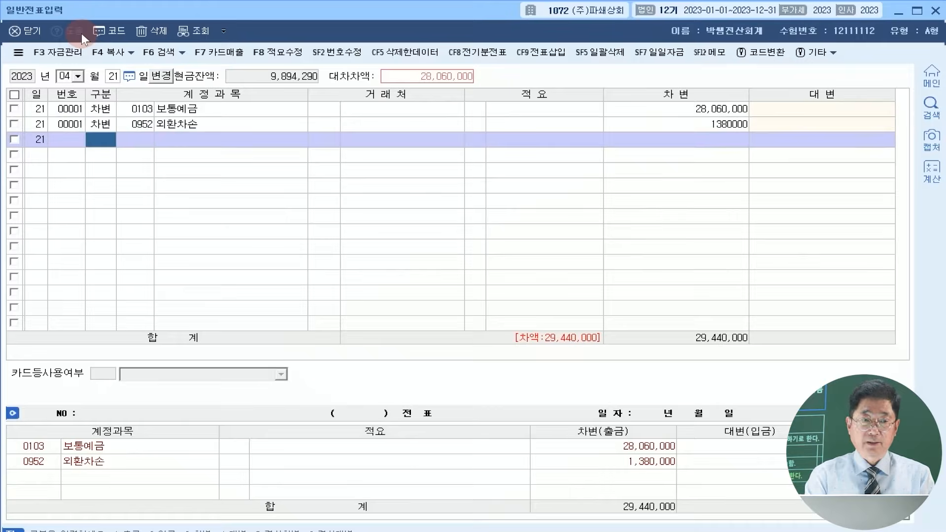
- Add a credit line for 0108 외상매출금 with trading partner CTEK and accept the amount of 29,440,000
type("4")
key("Return")
type("108")
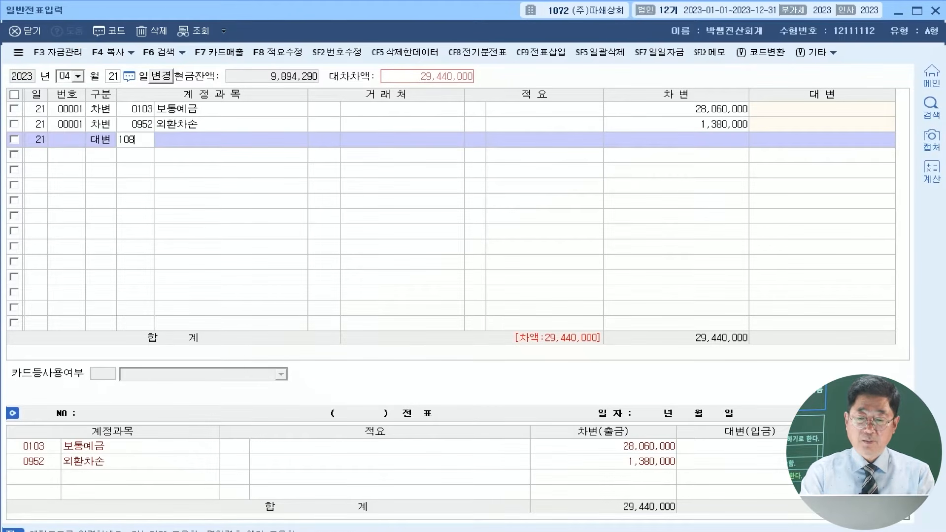
key("Return")
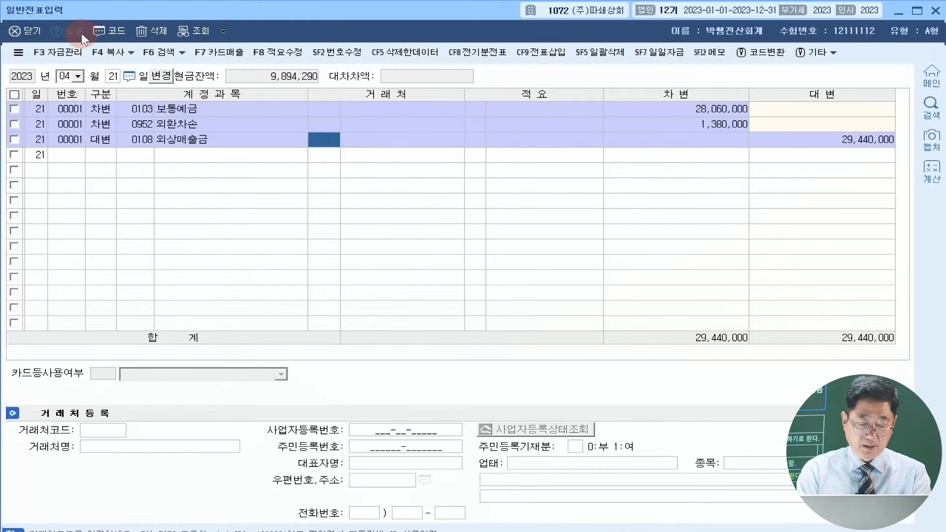
type("C")
key("Return")
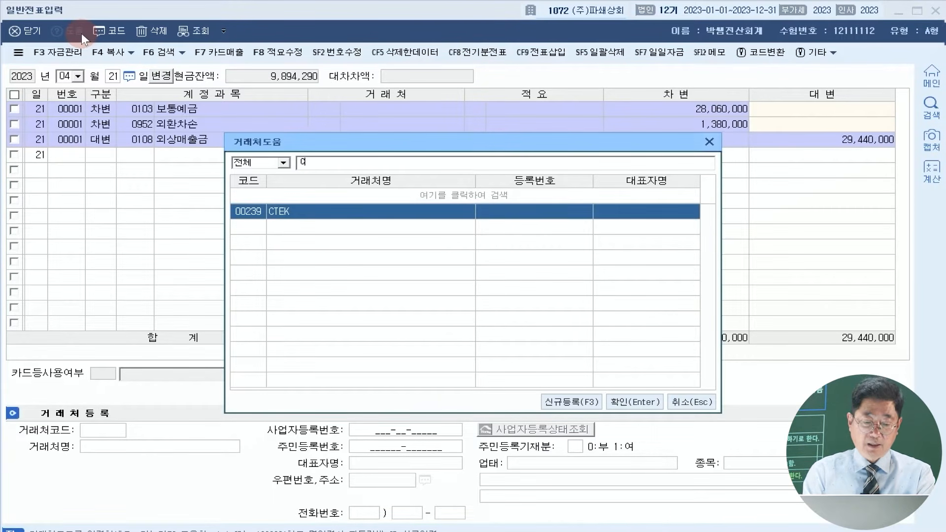
key("Return")
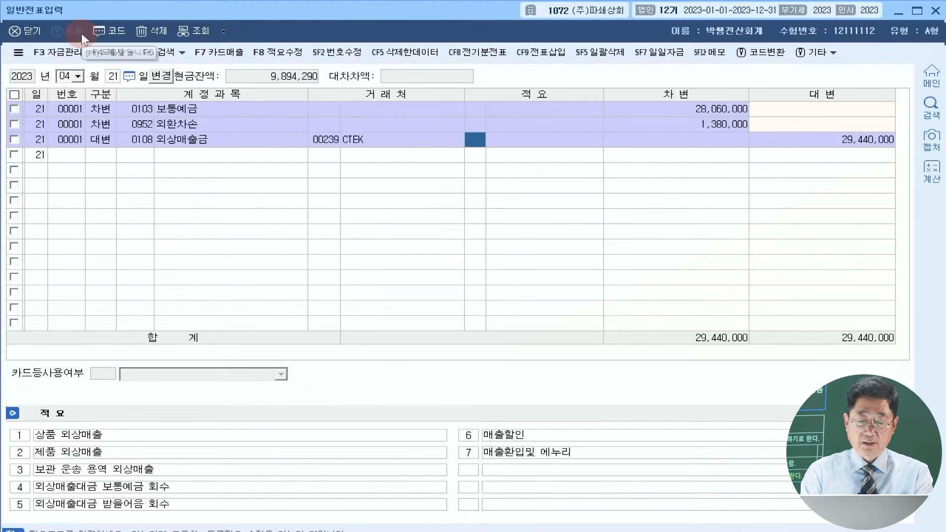
key("Return")
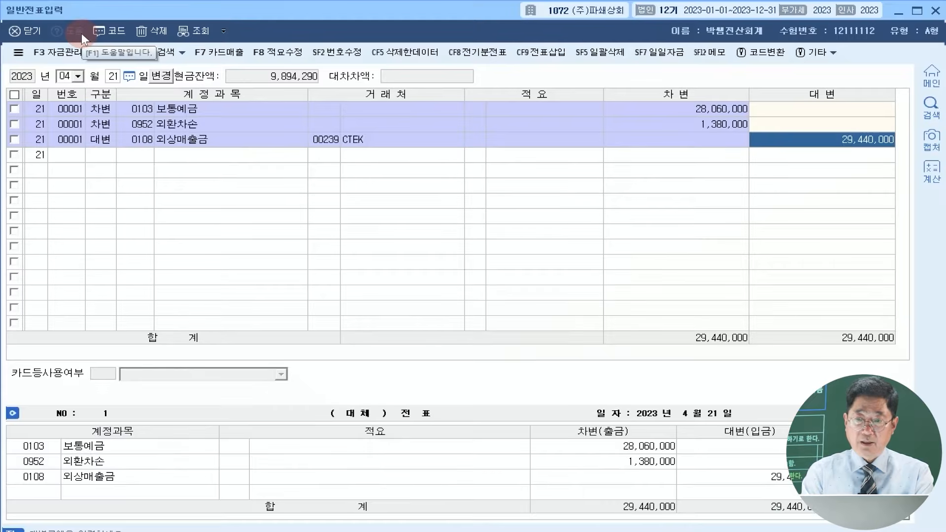
key("Return")
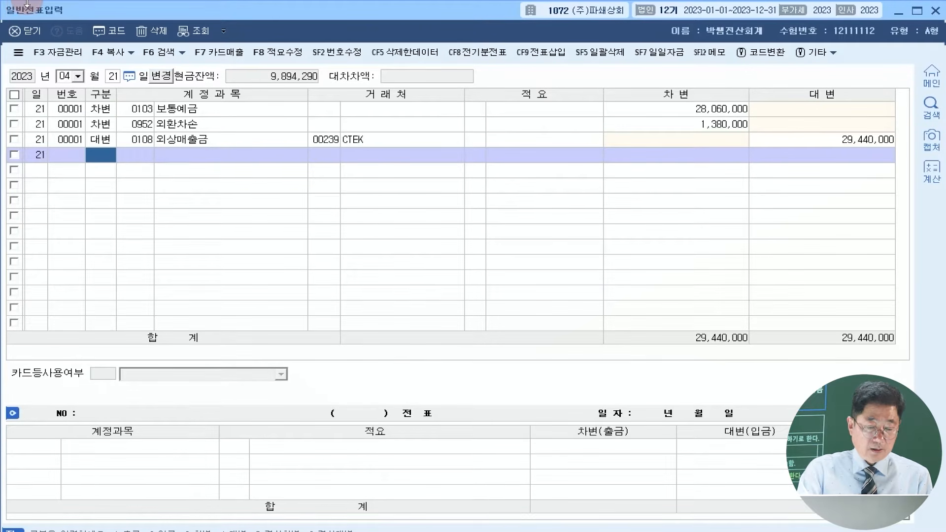
- Switch the general voucher entry date to August 5, 2023
left_click(64, 76)
type("08")
key("Return")
type("05")
key("Return")
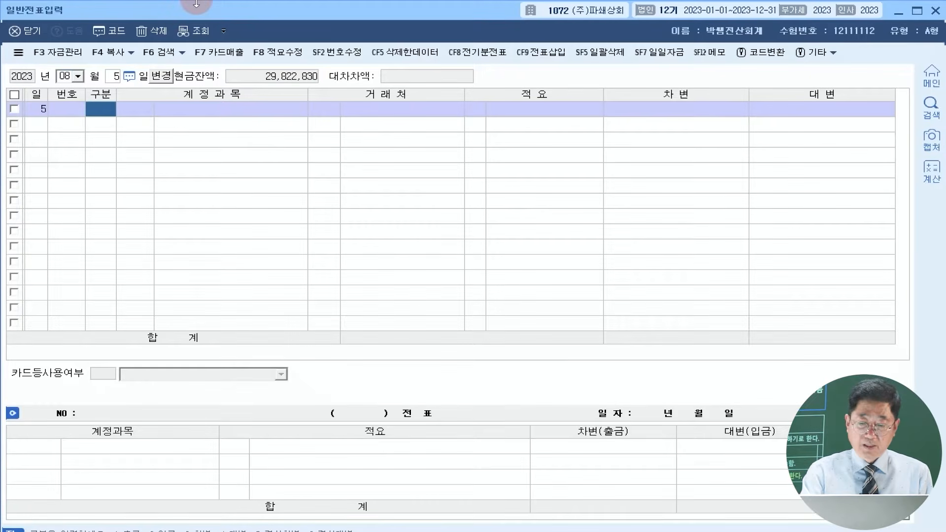
- Enter a debit line for account 0103 보통예금 with an amount of 990,000 and no trading partner
type("3")
key("Return")
type("103")
key("Return")
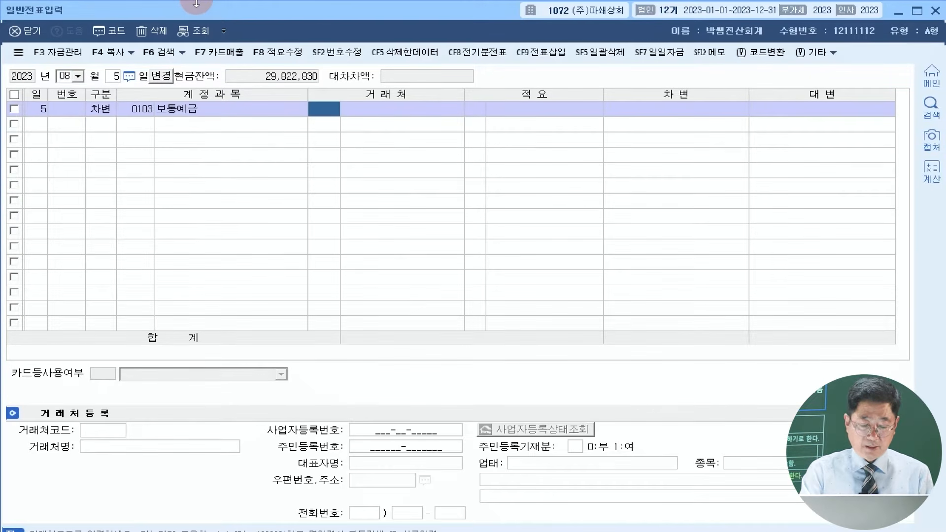
key("Return")
key("Return")
key("Return")
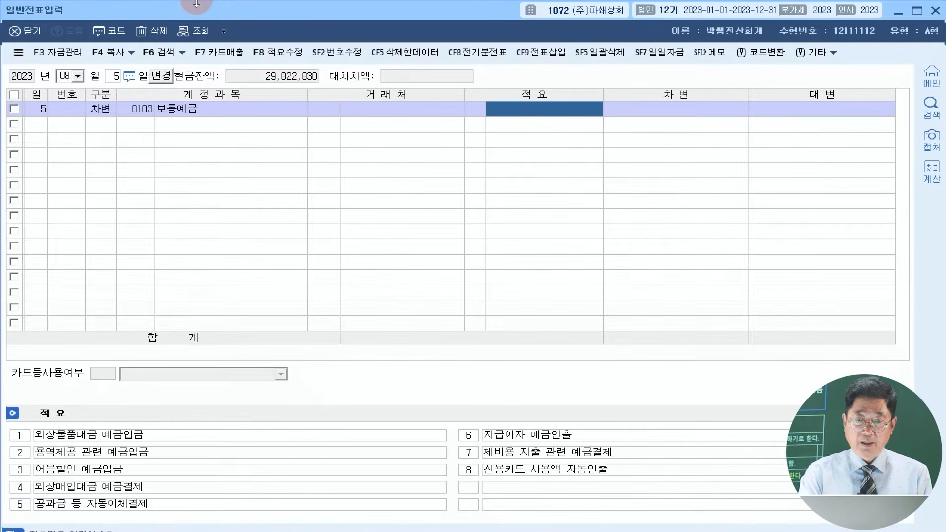
key("Return")
type("990")
key("plus")
key("Return")
- Add a credit line for 0107 단기매매증권, found by searching for 단기매, with an amount of 500,000
type("4")
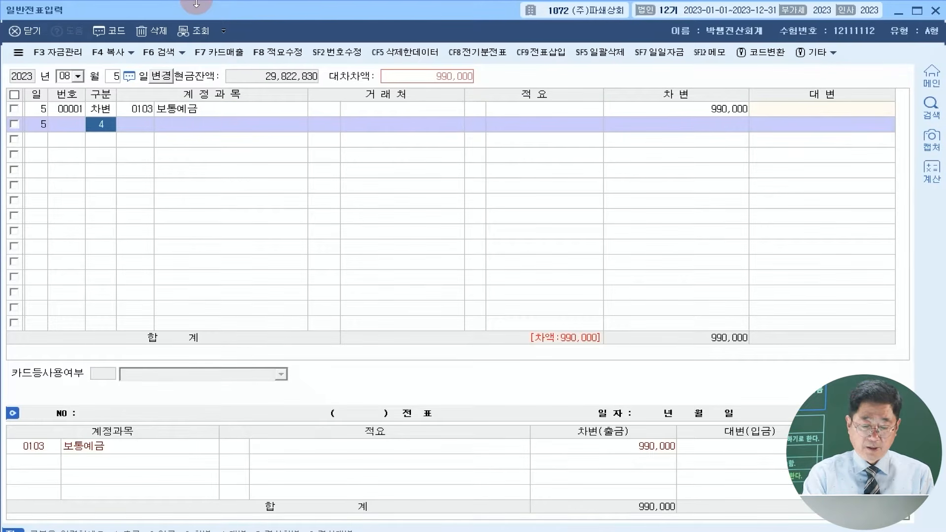
key("Return")
type("단기매")
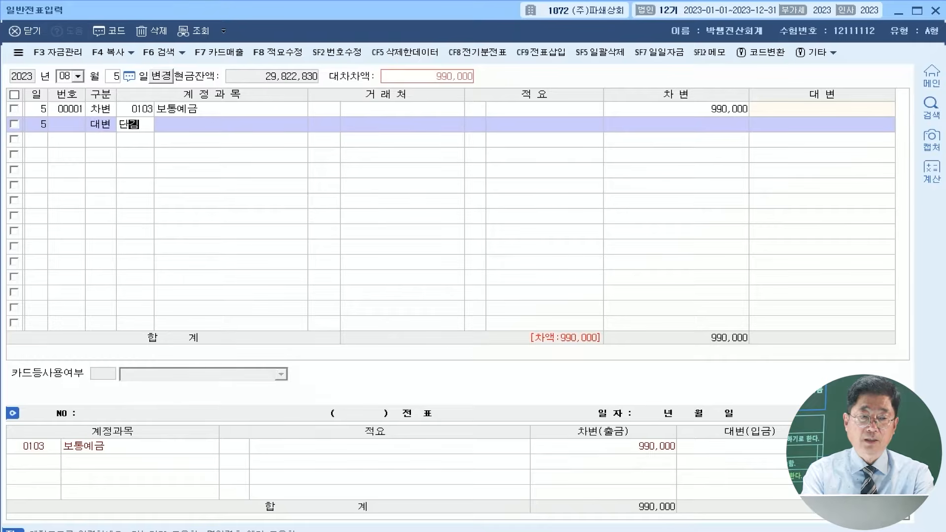
key("Return")
key("Return")
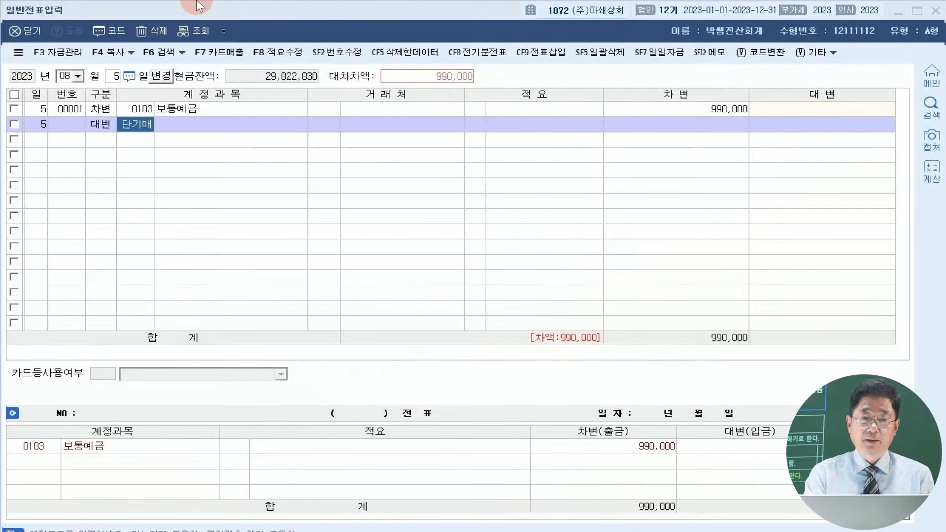
key("Return")
key("Return")
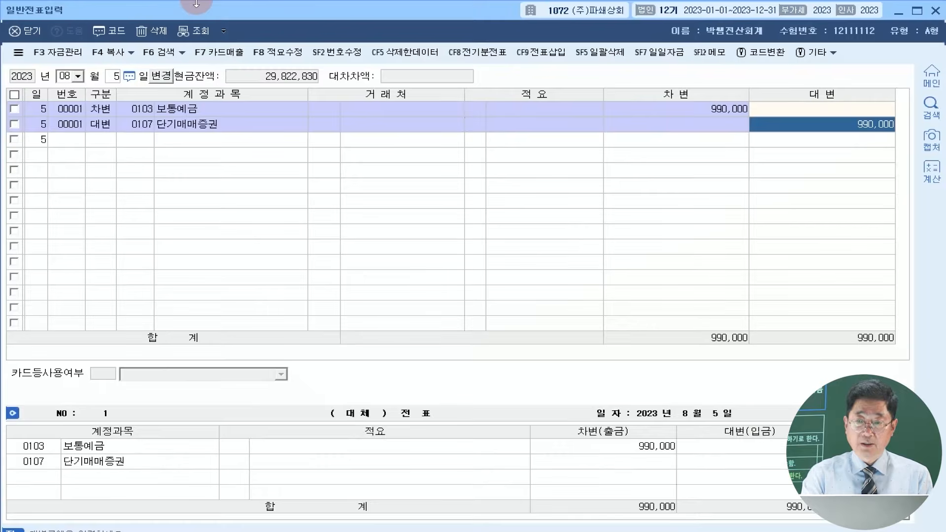
type("500000")
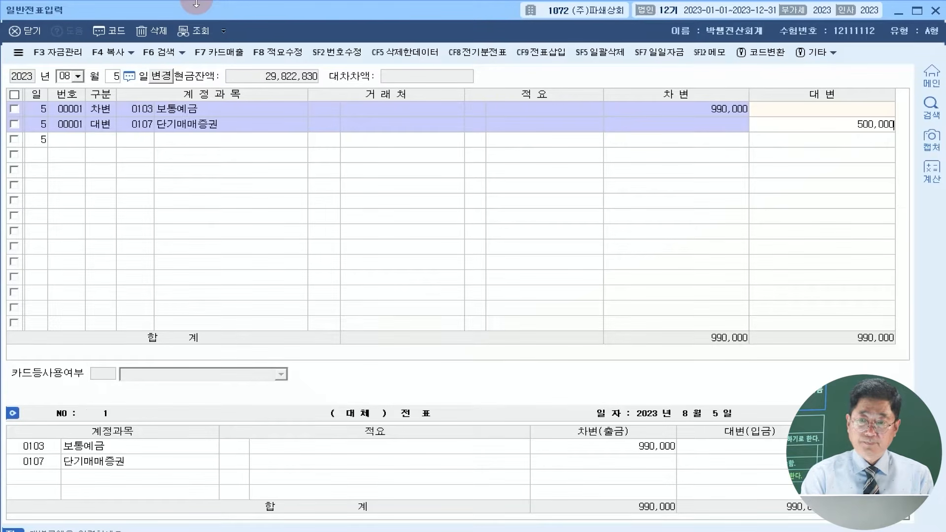
key("Return")
- Add a credit line for 0906 단기매매증권처분이익, found by searching for 단기매, and accept the amount of 490,000
key("4")
key("Return")
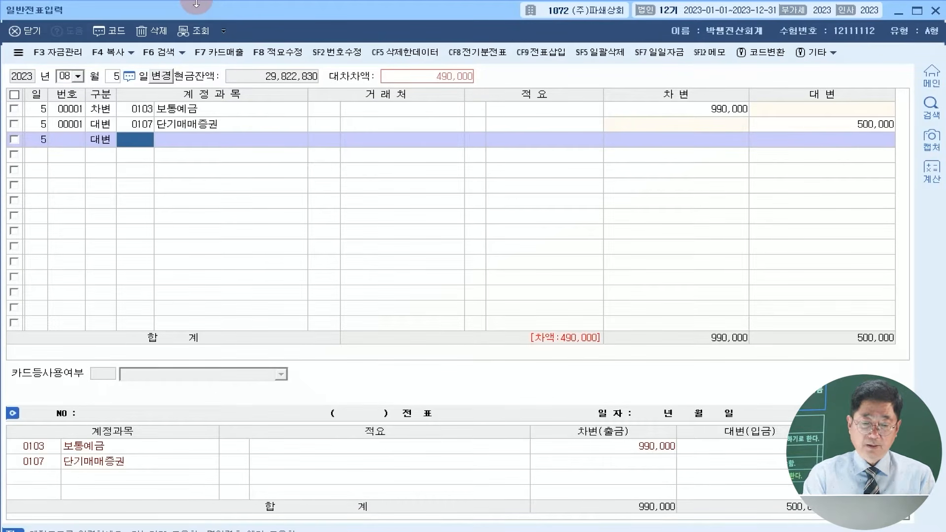
type("단기매")
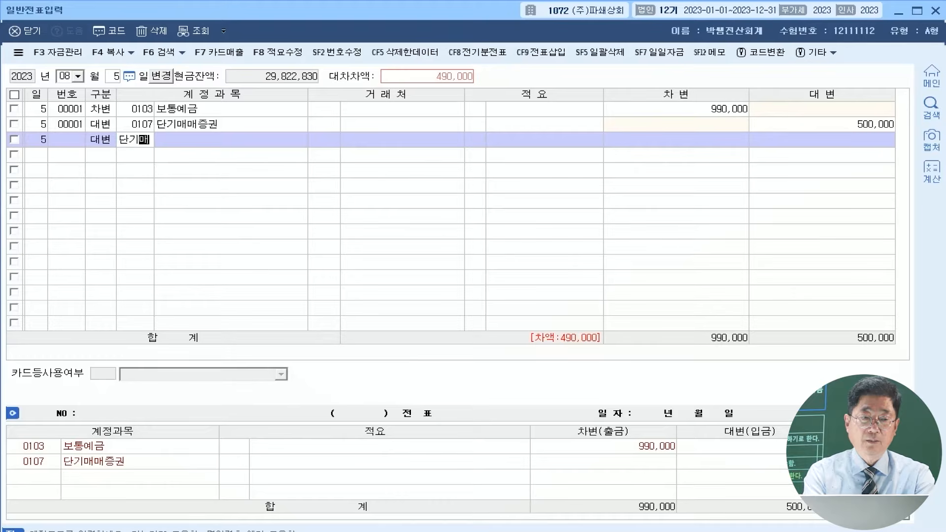
key("Return")
key("Down")
key("Down")
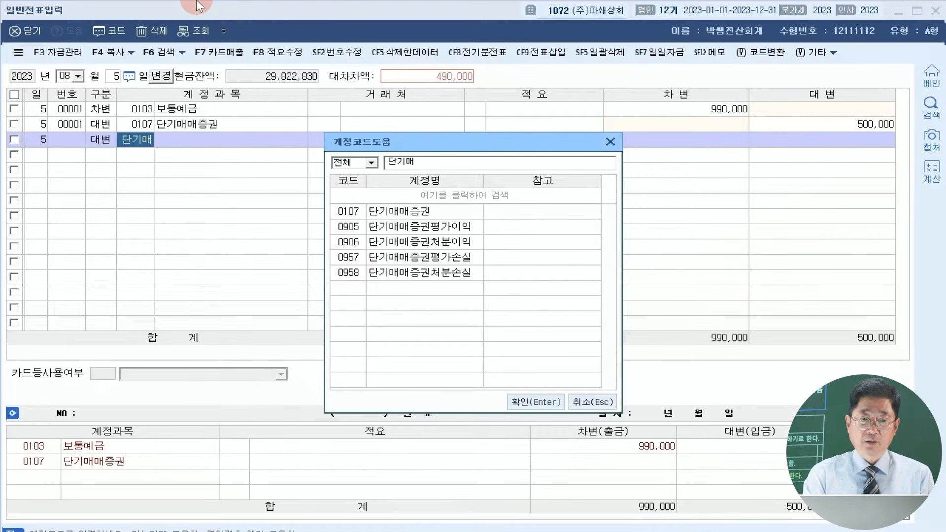
key("Return")
key("Return")
key("Return")
key("Return")
key("Return")
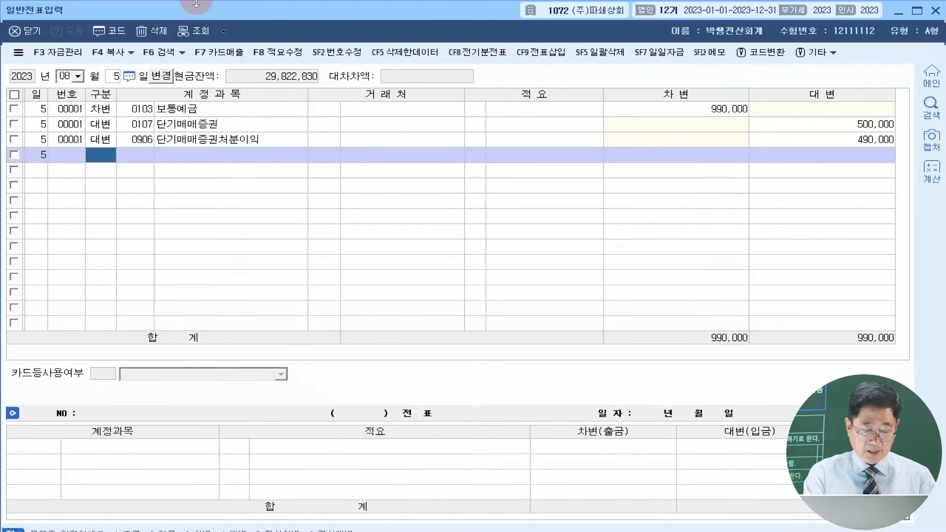
- Switch the general voucher entry date to September 2, 2023
left_click(65, 76)
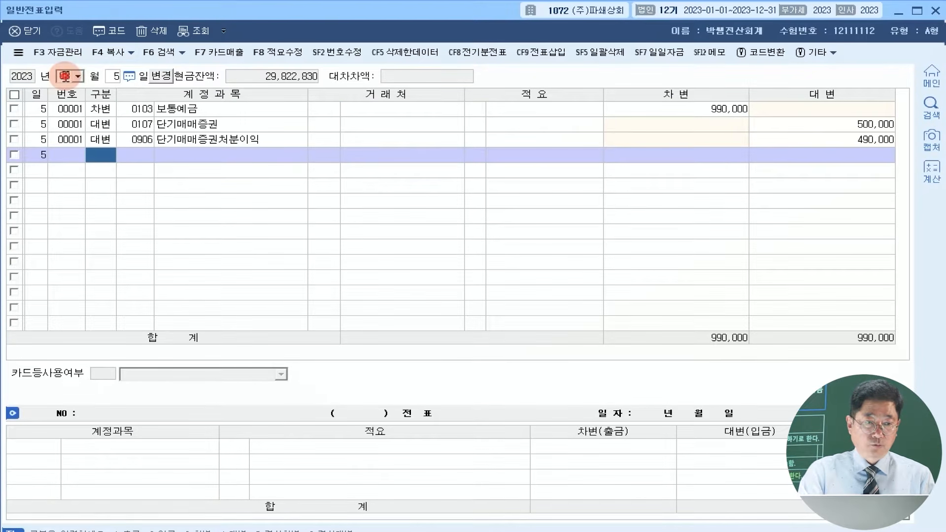
type("09")
key("Return")
type("2")
key("Return")
- Enter a debit line for 0232 임차보증금, found by searching for 임차보, with trading partner (주)헤리움 and an amount of 10,000,000
type("3")
key("Return")
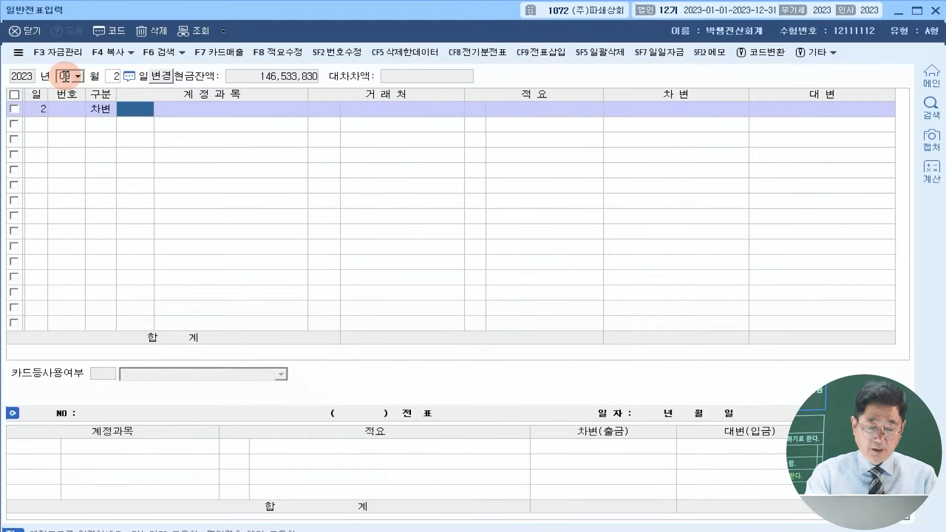
type("임차")
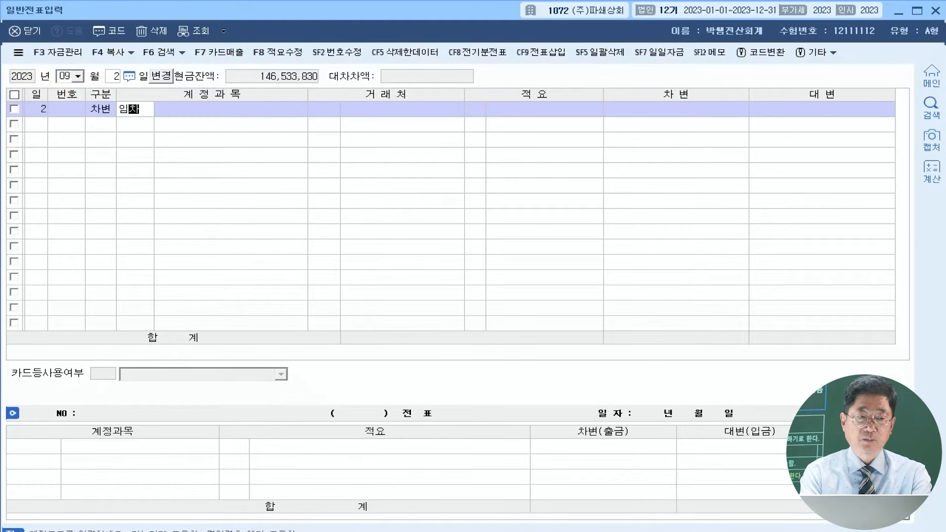
type("보")
key("Return")
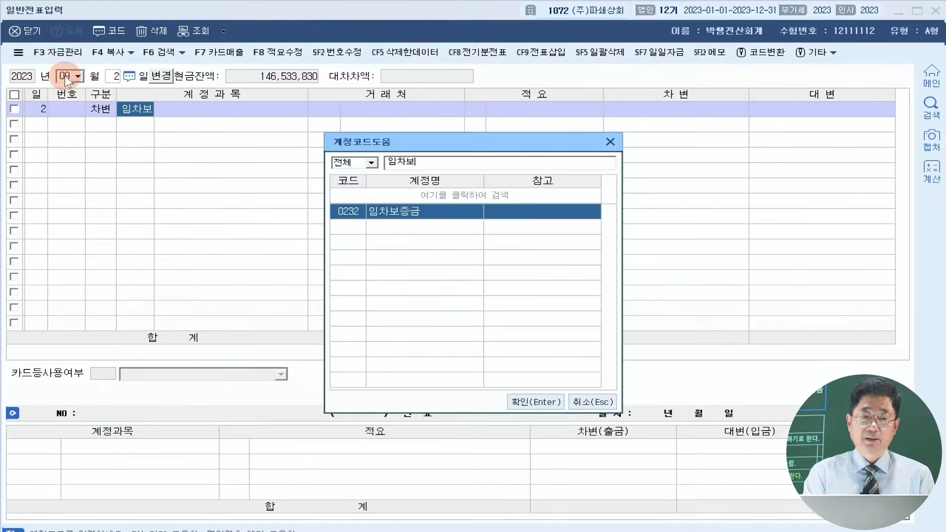
key("Return")
type("헤린")
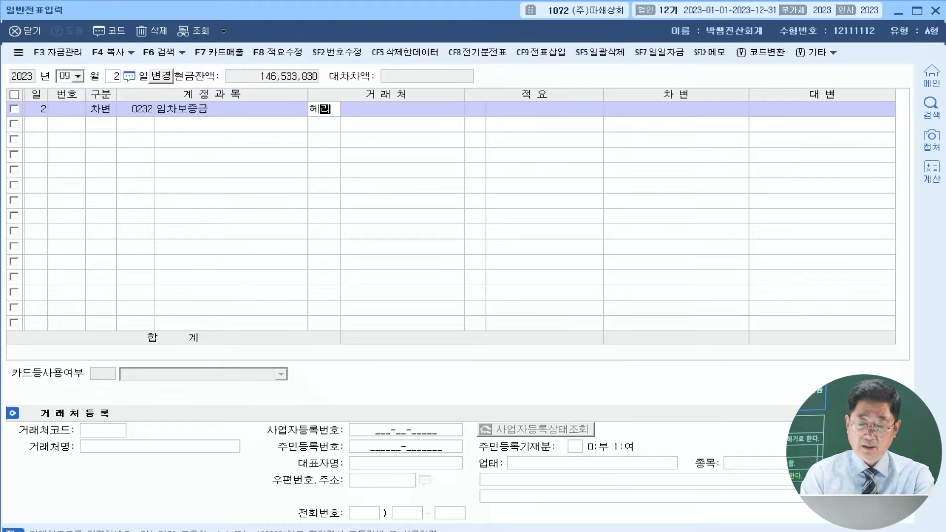
key("Return")
key("Return")
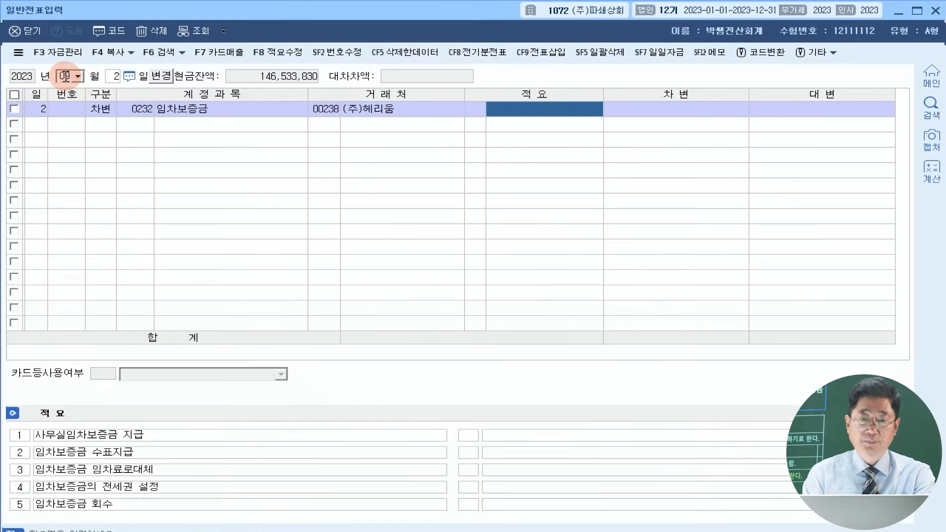
key("Return")
type("10000000")
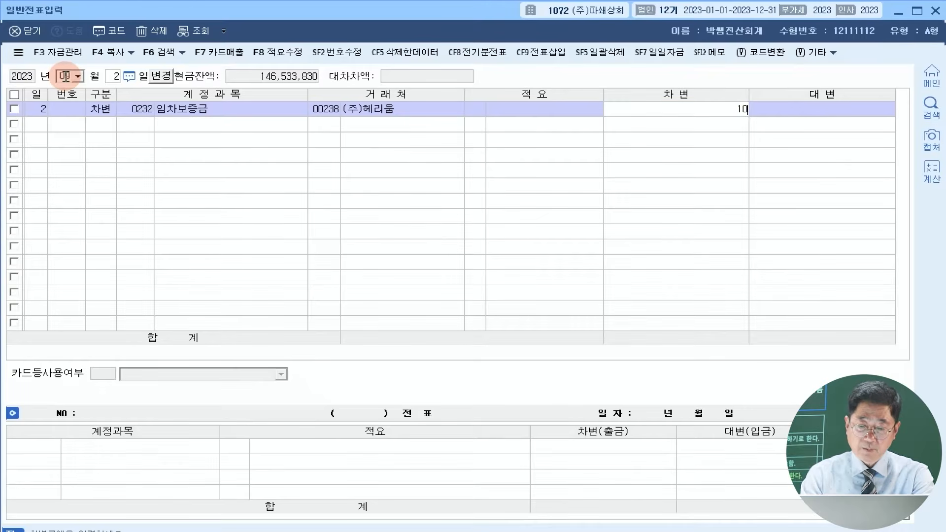
key("Return")
- Add a credit line for account 0103 보통예금 with an amount of 9,000,000 and no trading partner
type("4")
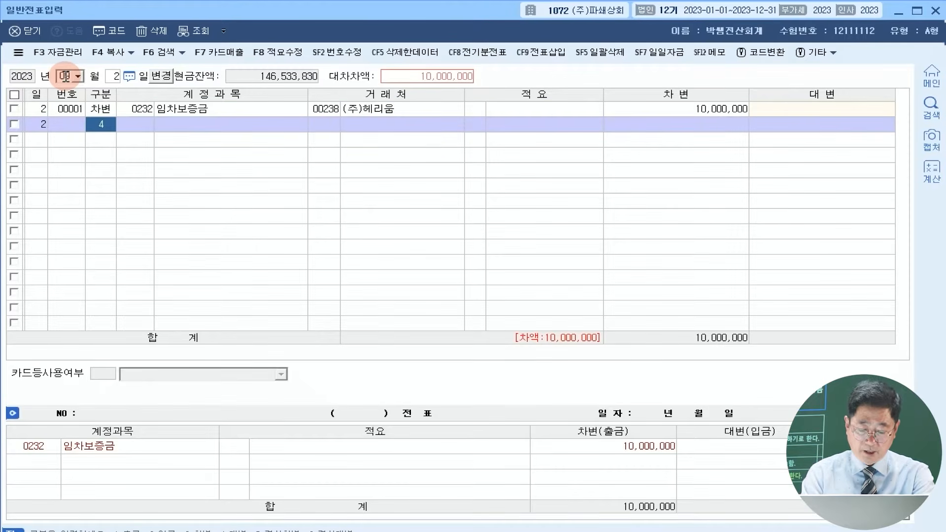
key("Return")
type("103")
key("Return")
key("Return")
key("Return")
key("Return")
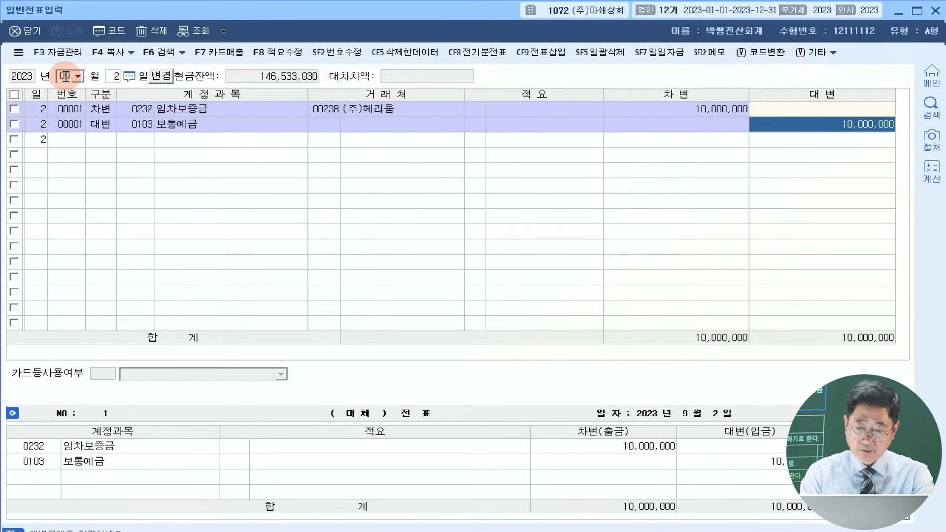
type("9000000")
key("Return")
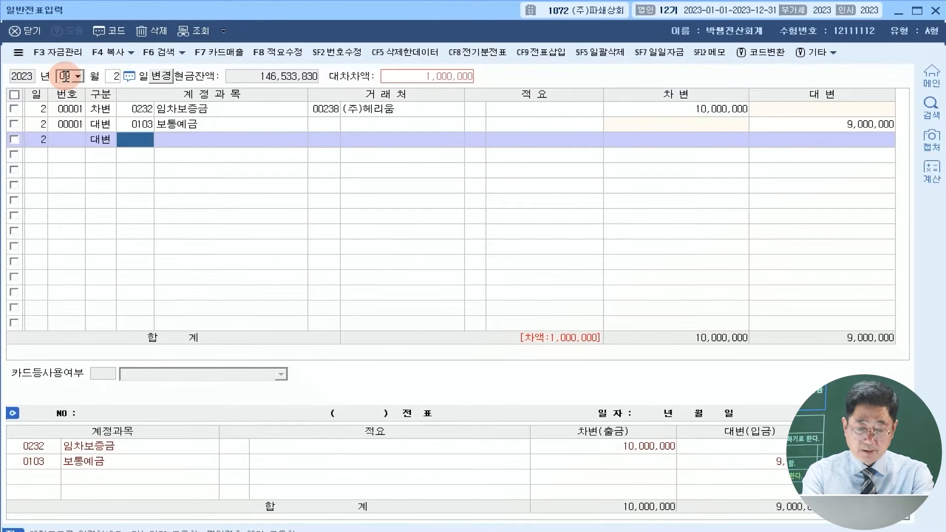
- Add a credit line for 0131 선급금, found by searching for 선급, with trading partner (주)헤리움 and an amount of 1,000,000
type("선급")
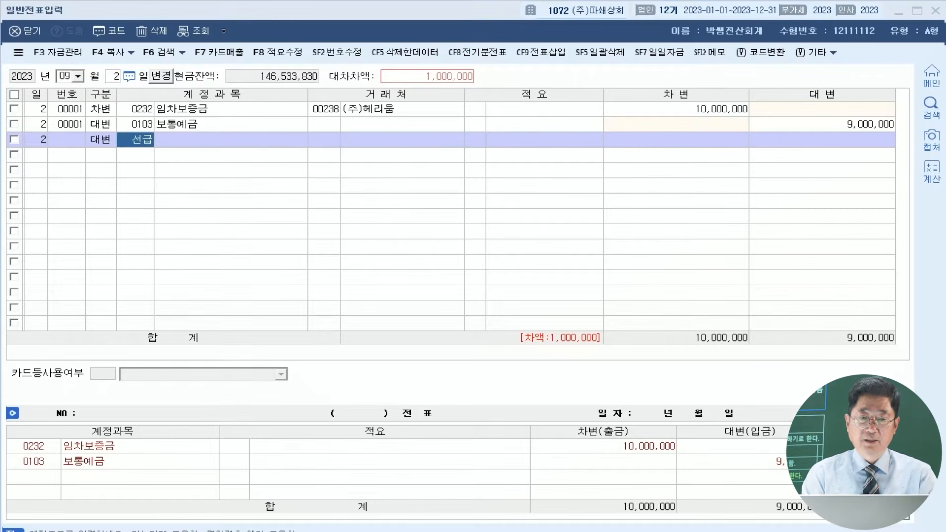
key("Return")
key("Return")
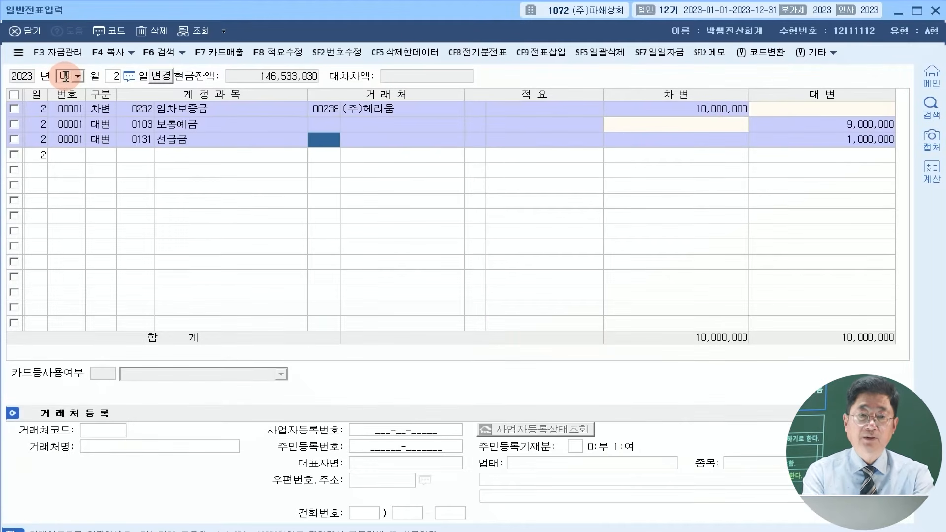
type("238")
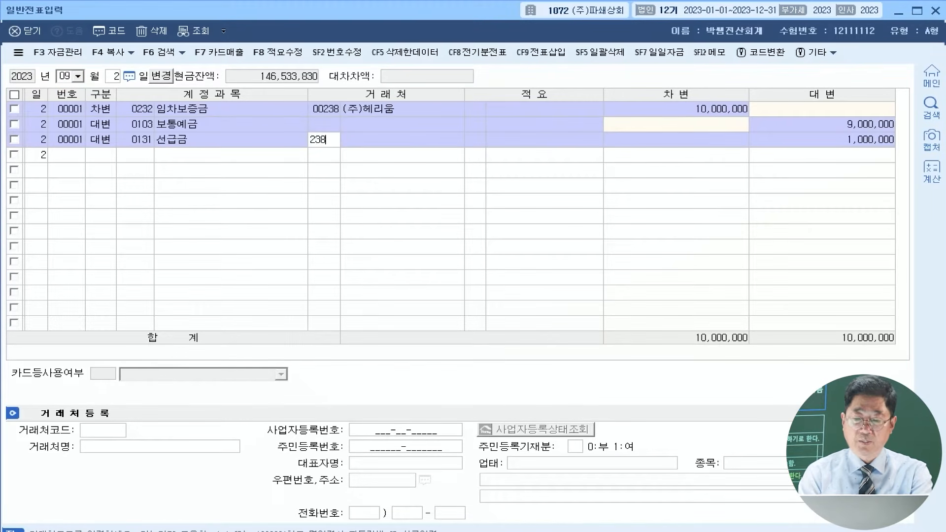
key("Return")
key("Return")
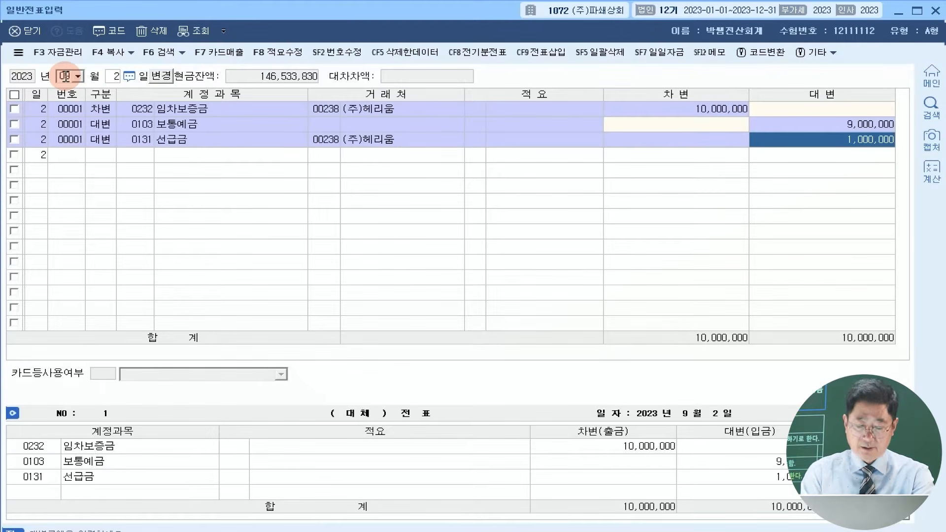
key("Return")
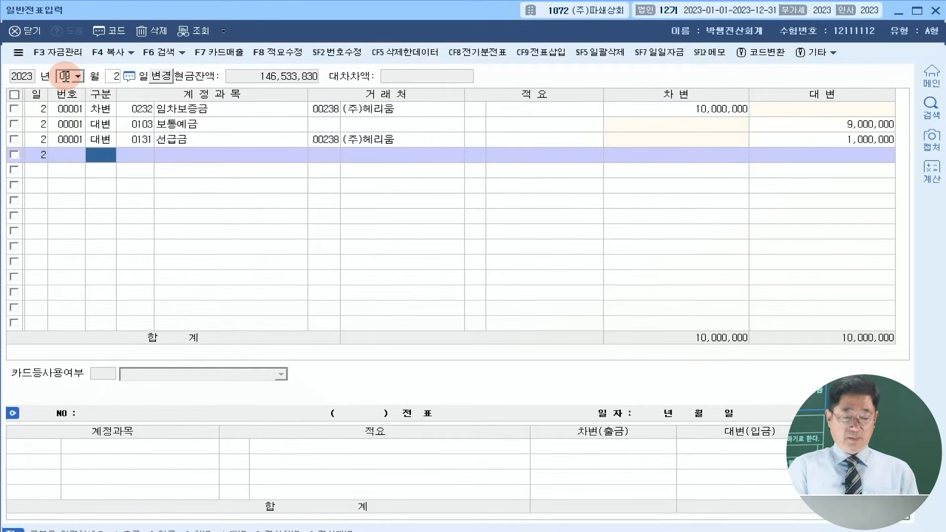
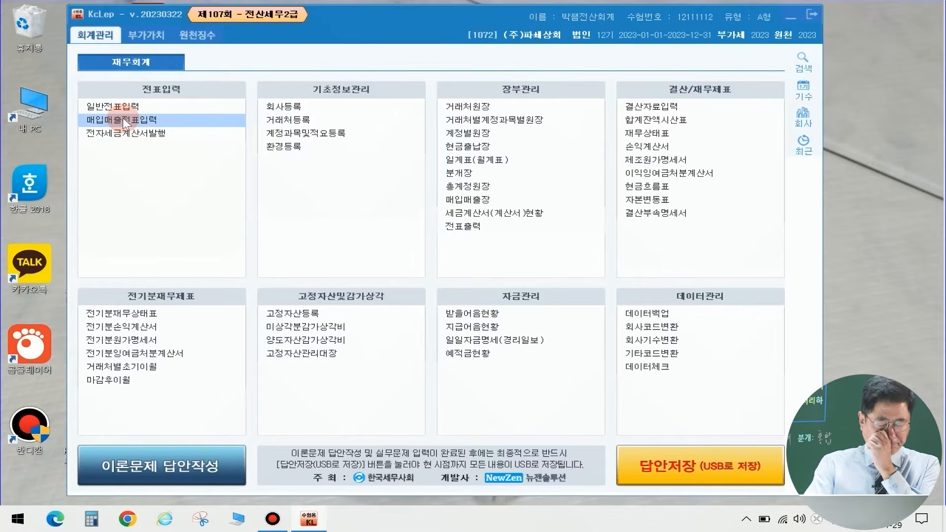
- Open the purchase and sales voucher entry (매입매출전표입력) and set the entry date to January 15, 2023
left_click(126, 120)
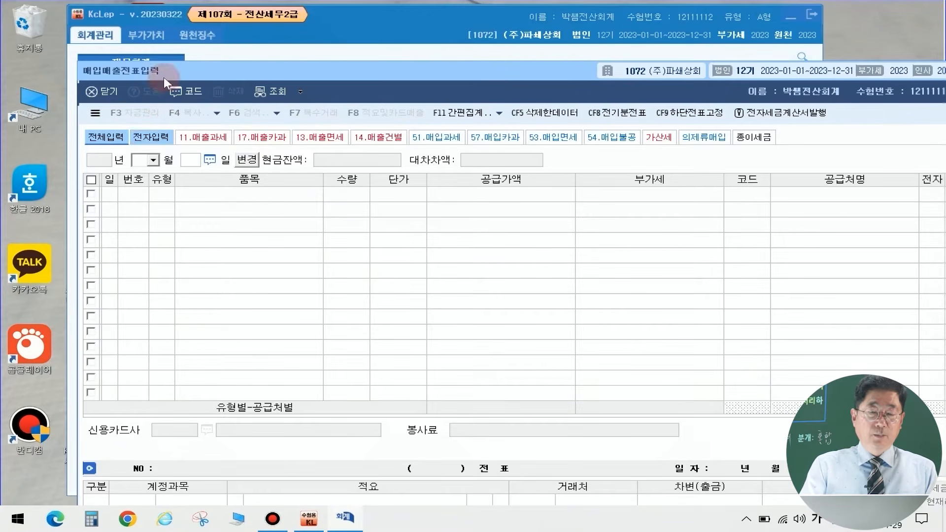
type("01")
key("Return")
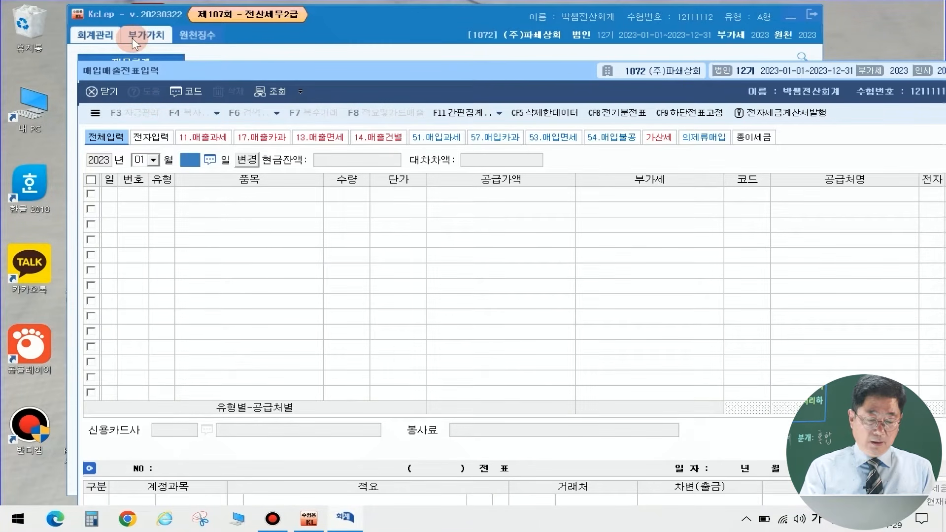
type("15")
key("Return")
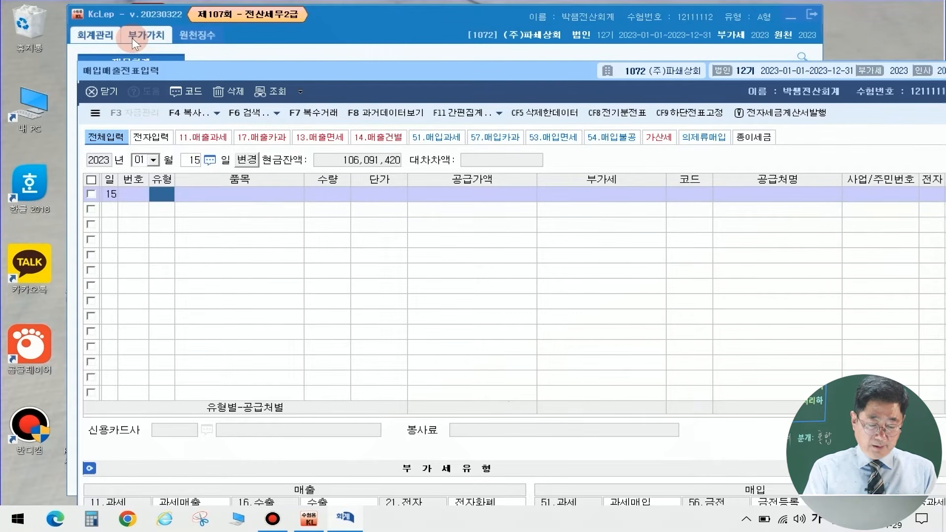
- Enter a purchase line of type 54 불공 with a supply amount of 10,000,000 and non-deduction reason 2
type("54")
key("Return")
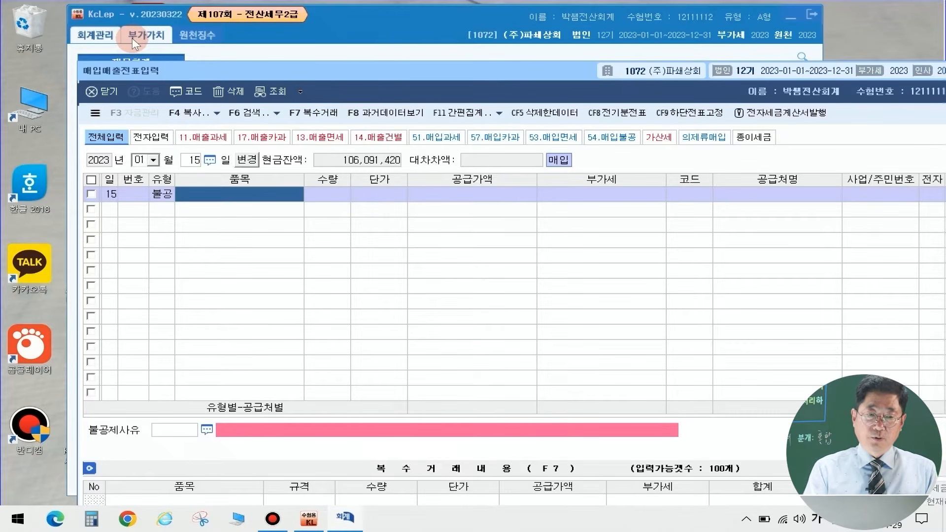
key("Return")
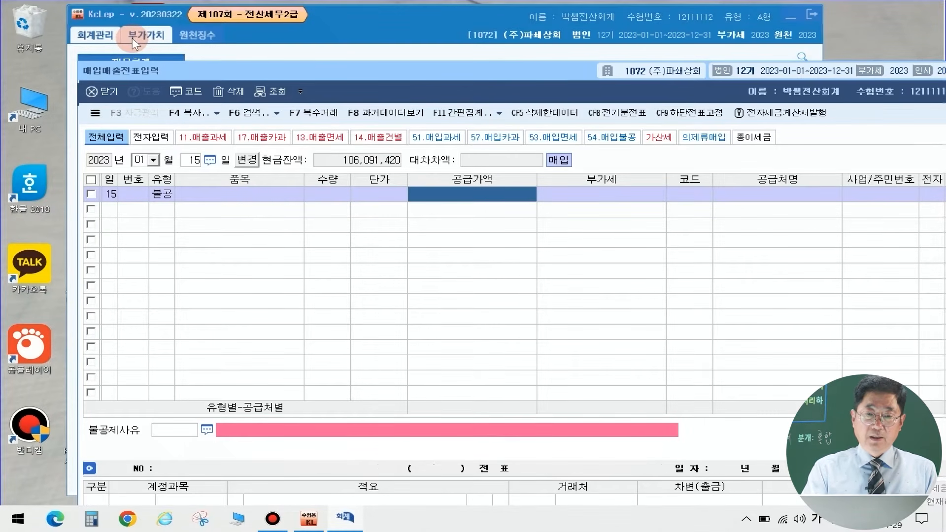
type("10000000")
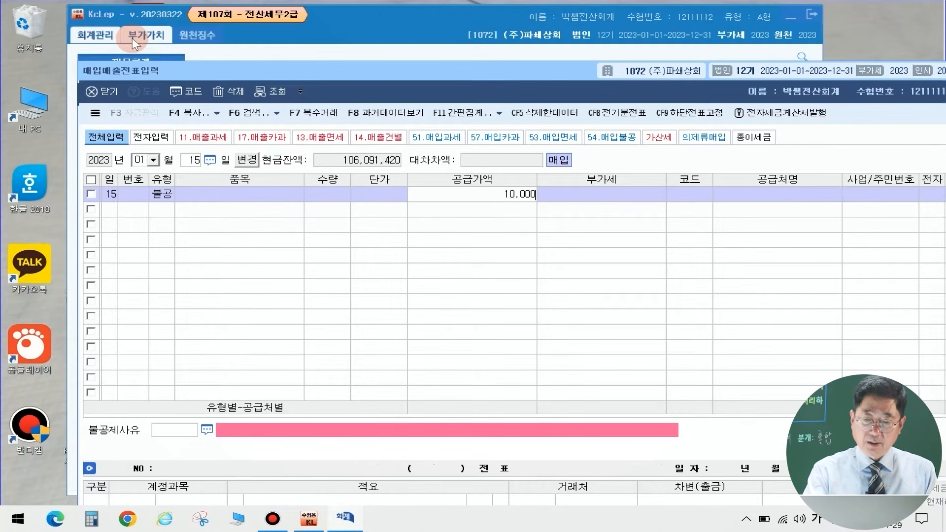
key("Return")
type("2")
key("Return")
key("Return")
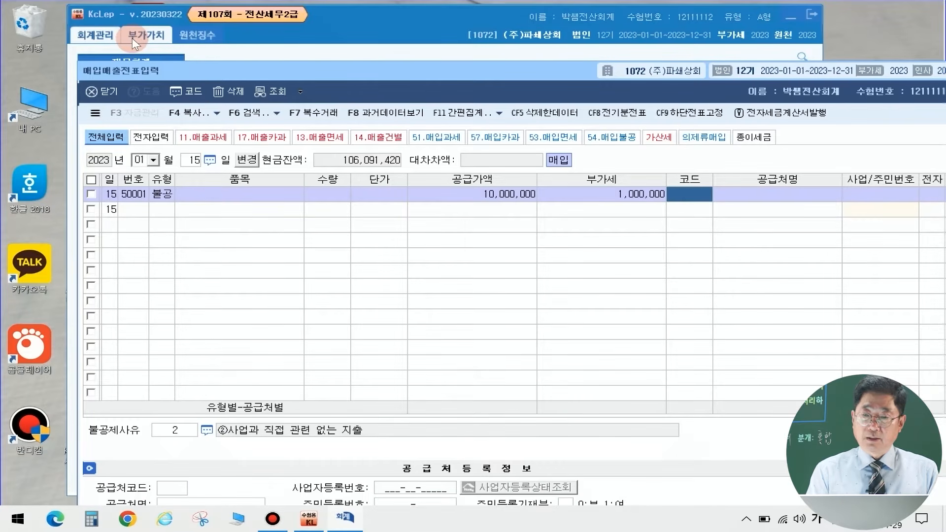
- Set the supplier of the January 15 line to (주)동산, found by searching for 동산
type("동산")
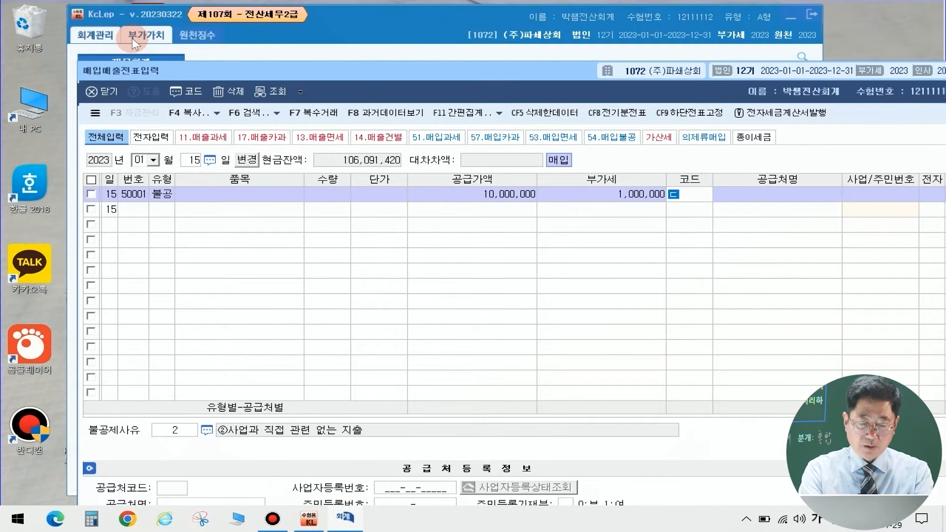
key("Return")
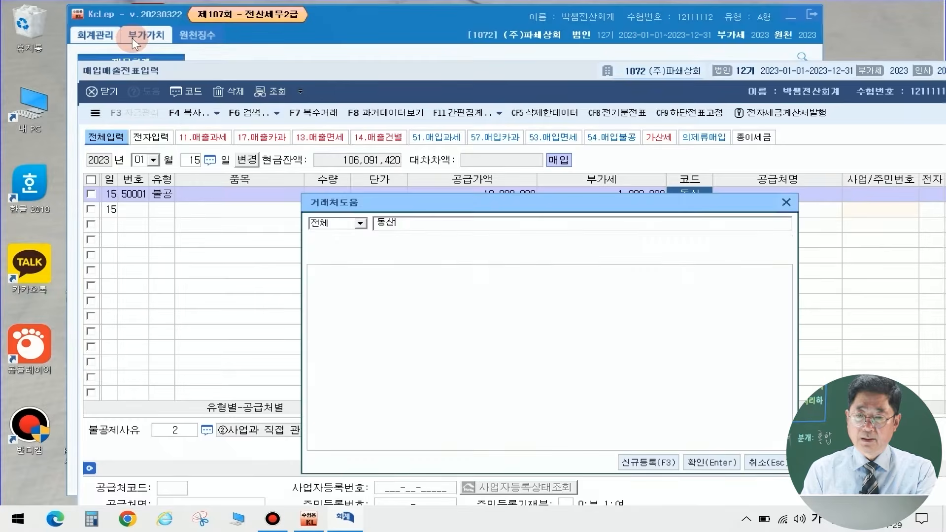
key("Escape")
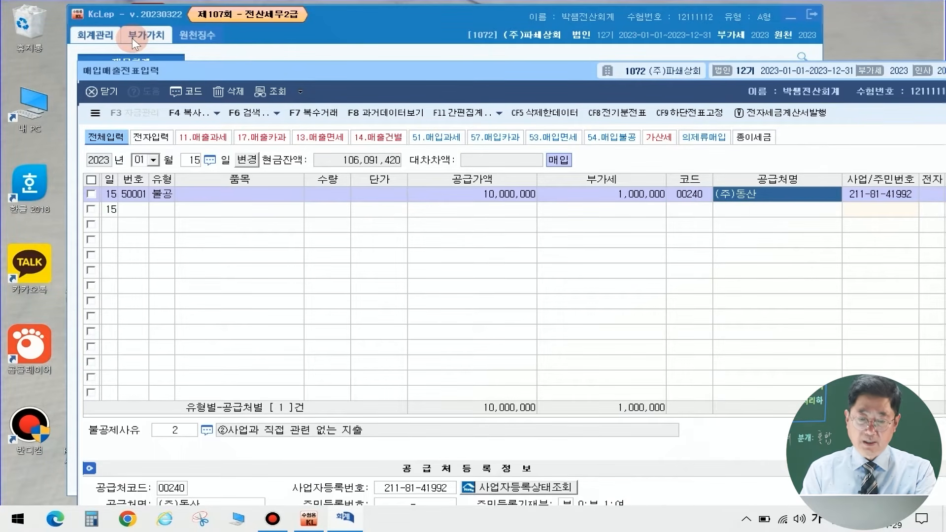
key("Return")
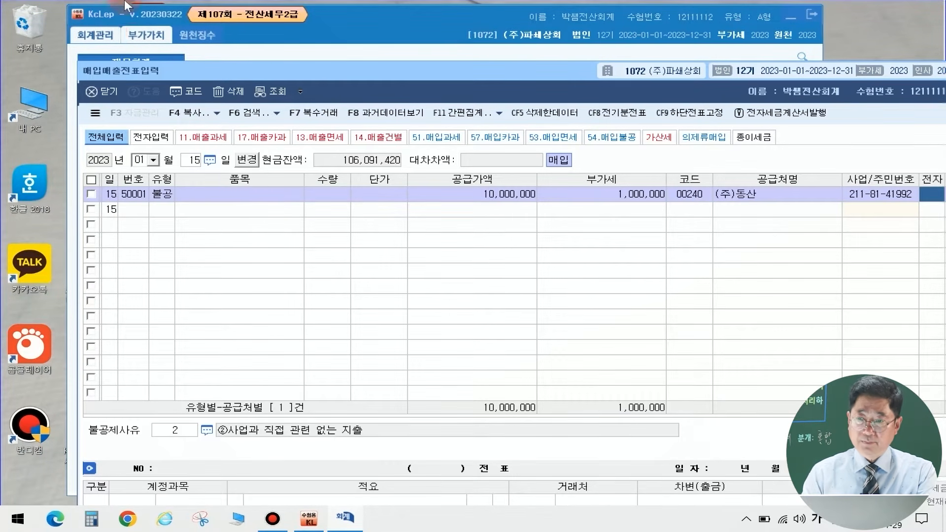
- Maximize the voucher entry window and mark the (주)동산 invoice as electronic (여)
left_click_drag(260, 68, 180, 14)
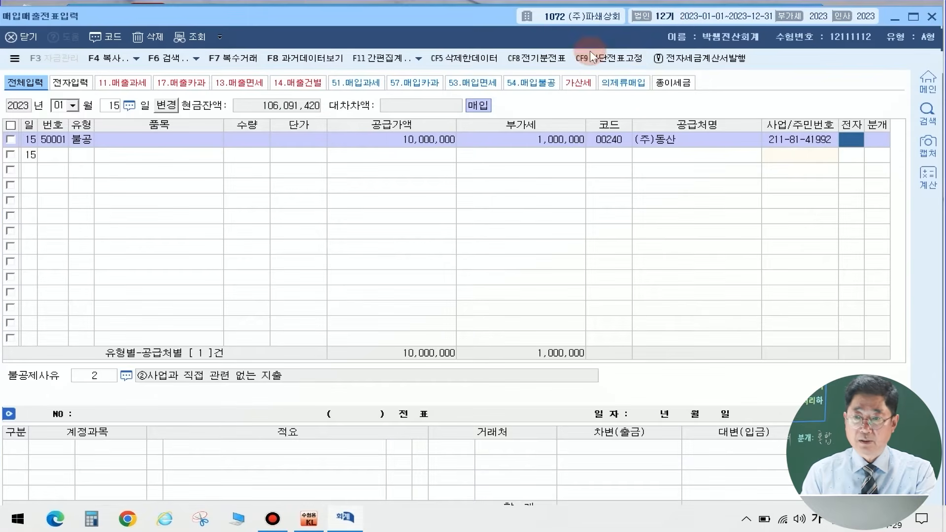
left_click(913, 19)
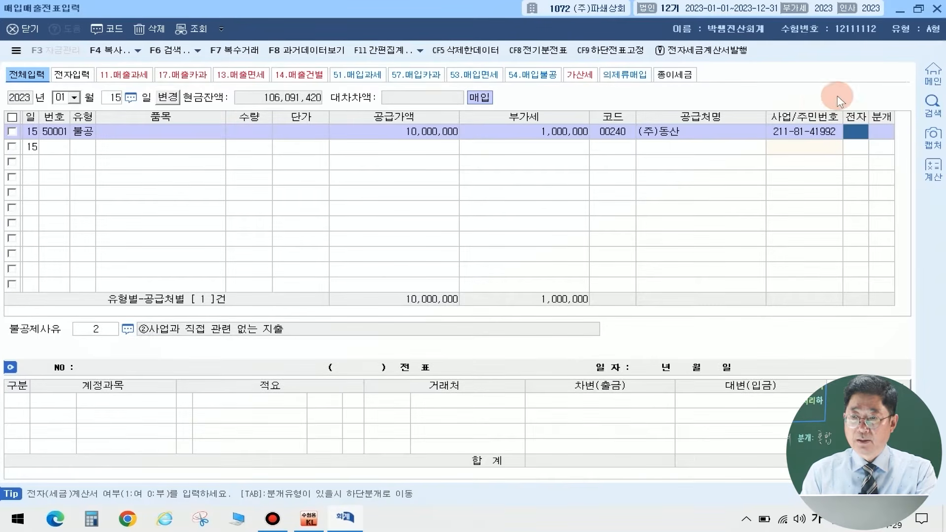
type("1")
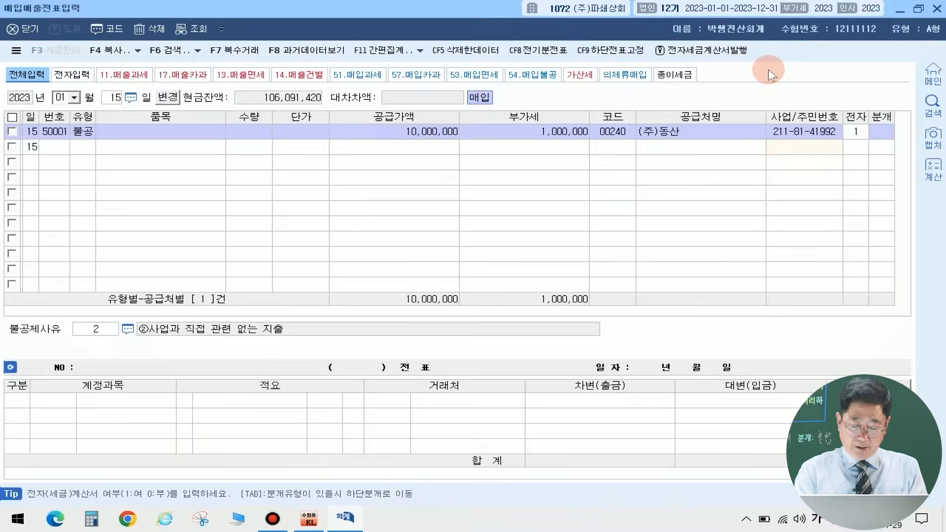
key("Return")
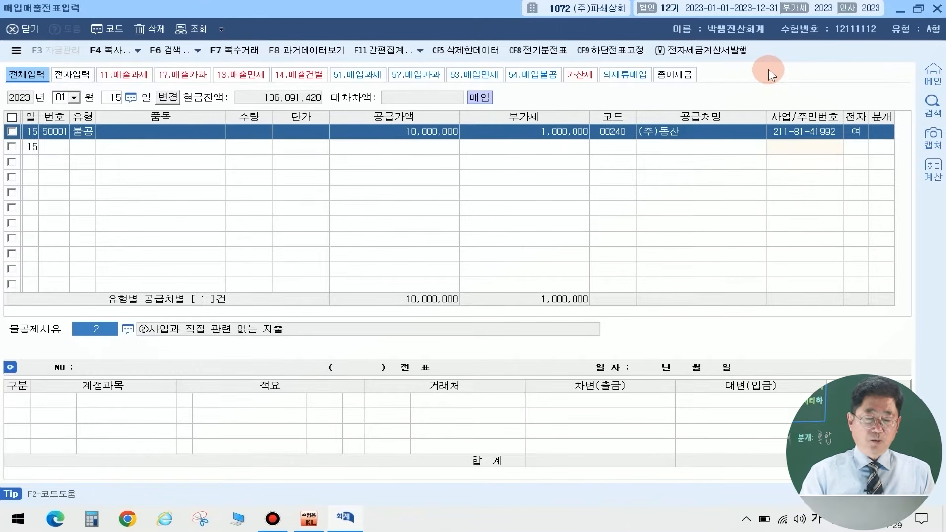
- Change the non-deduction reason to ⑥토지의 자본적 지출 관련
left_click(128, 329)
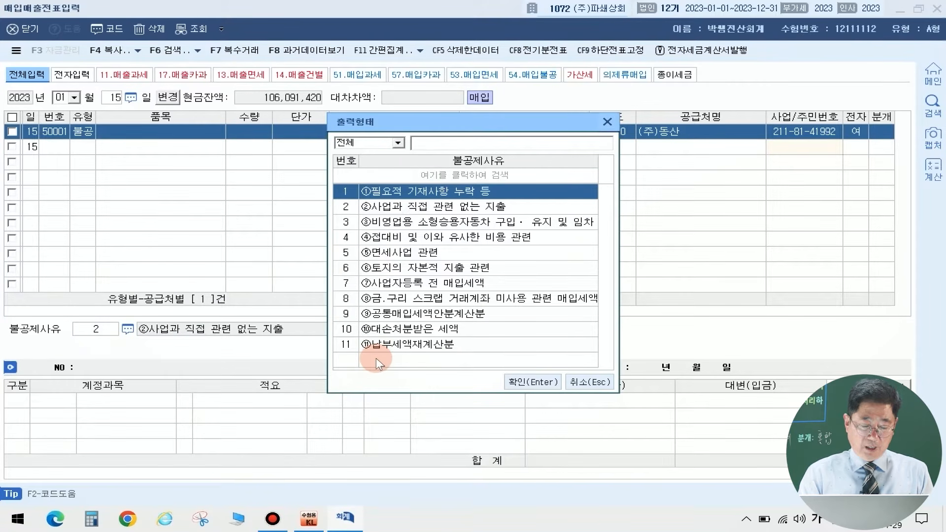
left_click(394, 270)
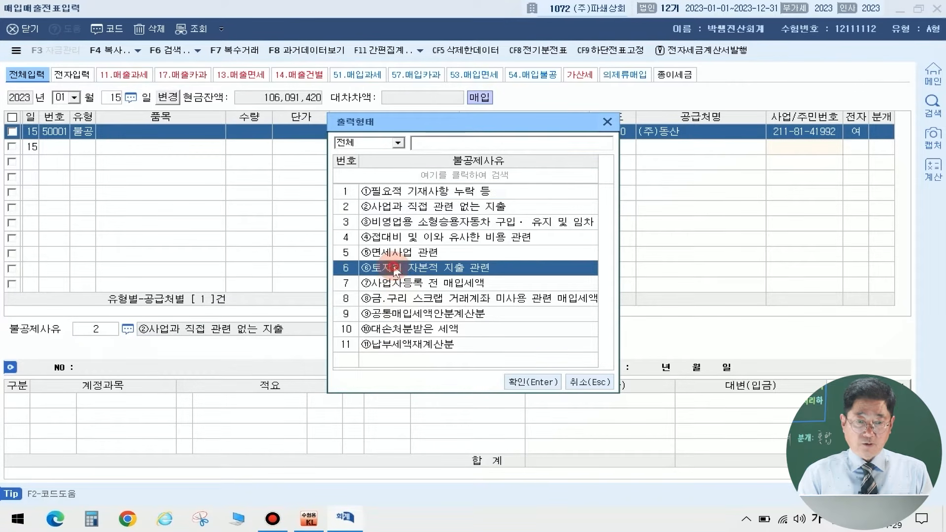
left_click(529, 378)
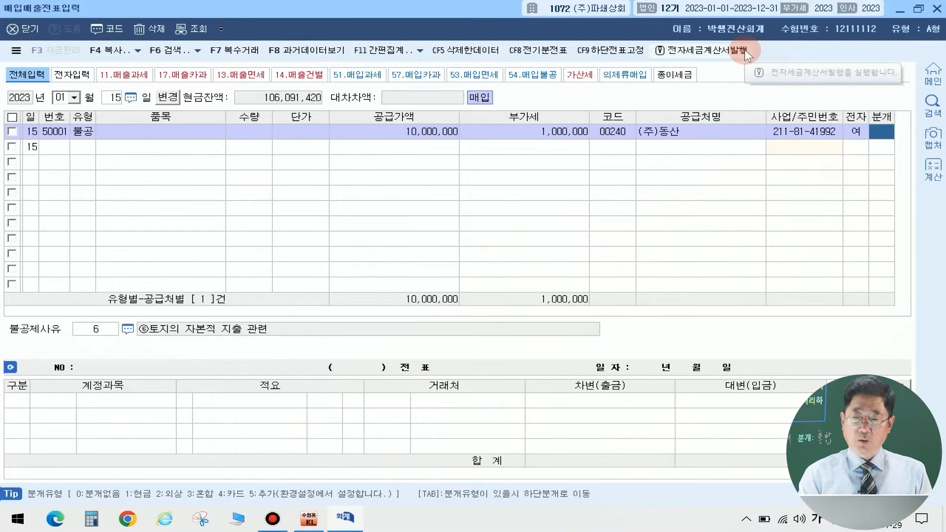
- Set the journal type to 3 혼합 and change the debit account to 0201 토지
type("3")
key("Return")
key("Return")
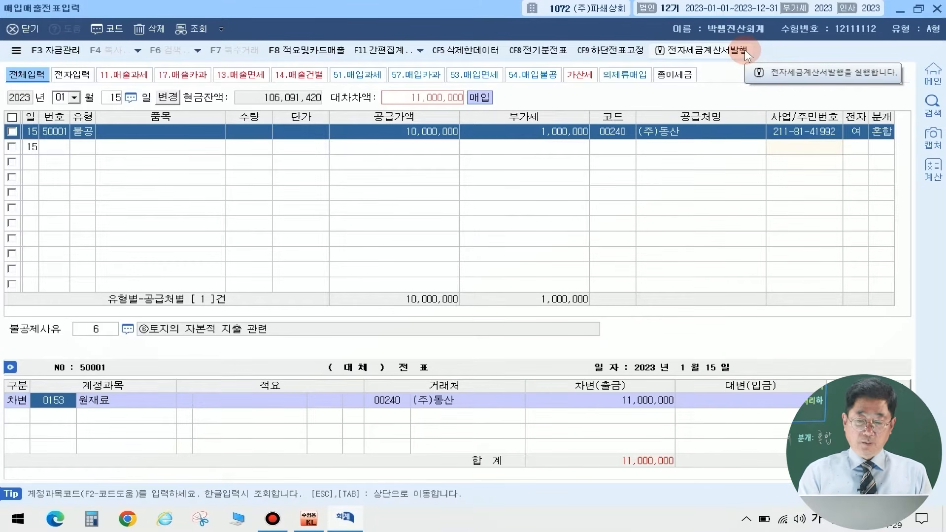
type("토지")
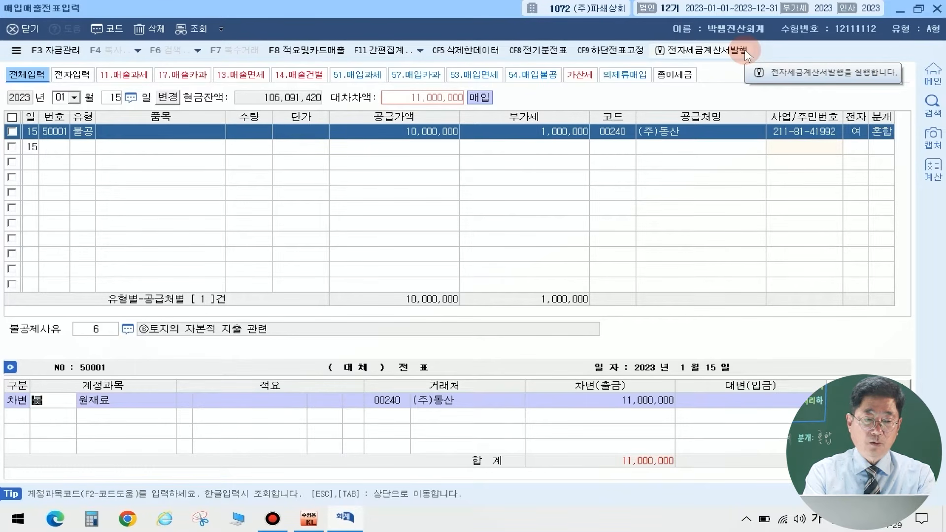
key("Return")
key("Return")
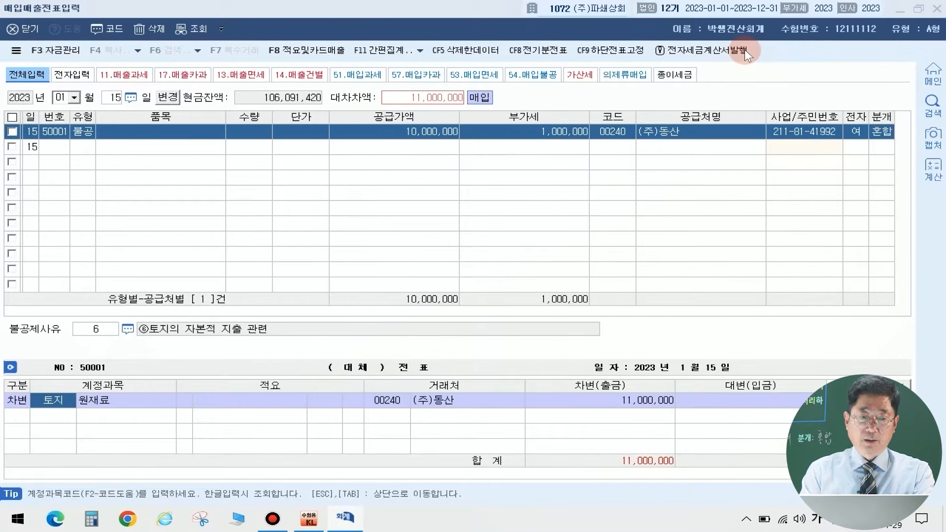
key("Return")
key("Return")
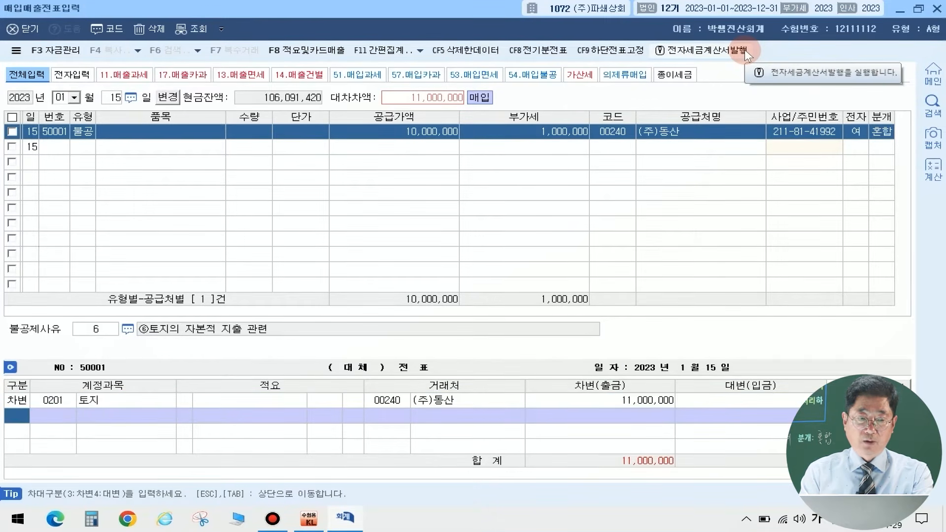
- Add a credit line for 0253 미지급금, found by searching for 미지급, with (주)동산 and accept the amount of 11,000,000
type("4")
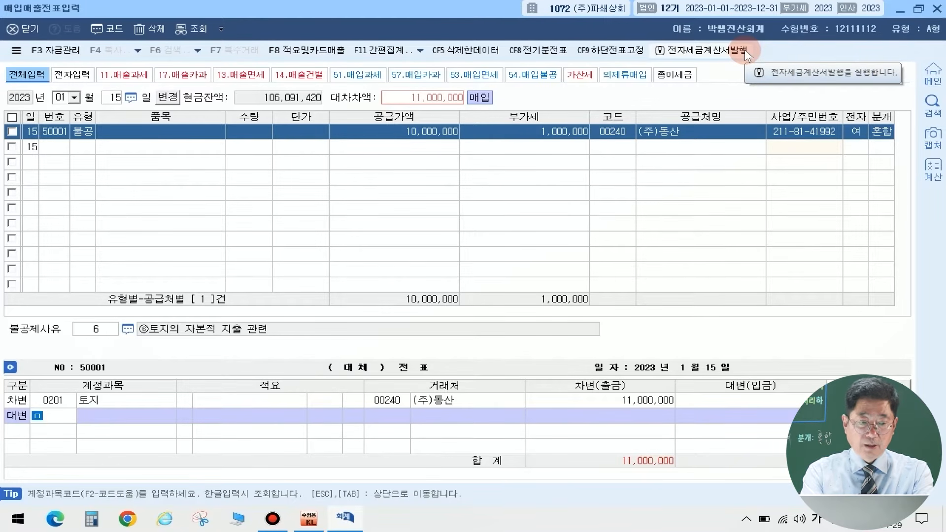
type("미지급")
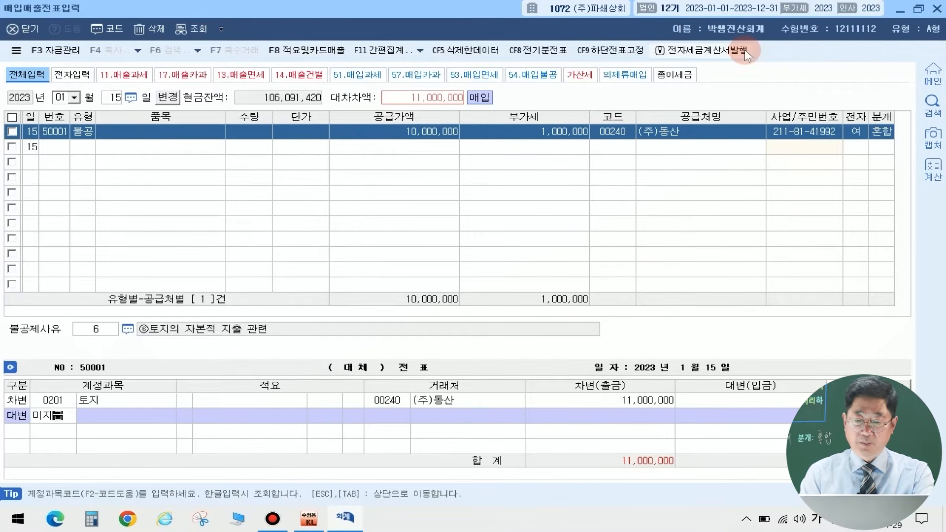
key("Return")
key("Return")
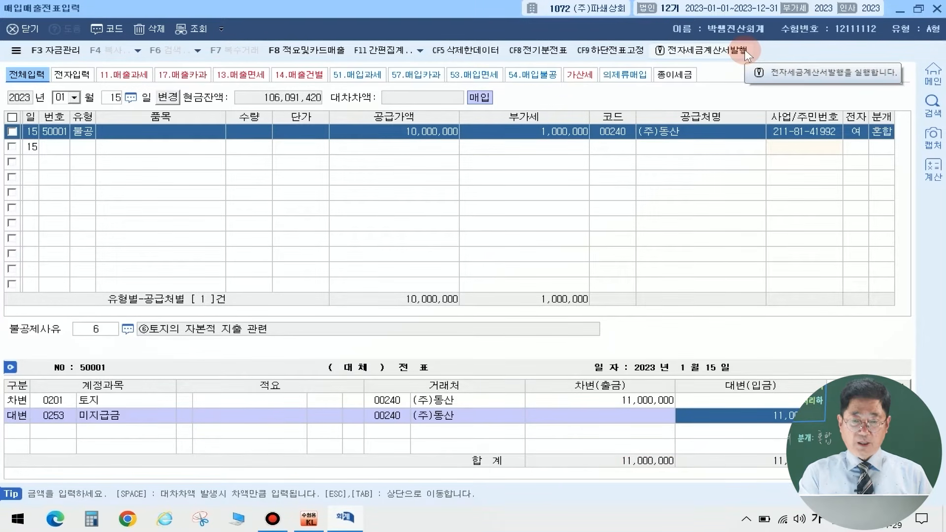
key("Return")
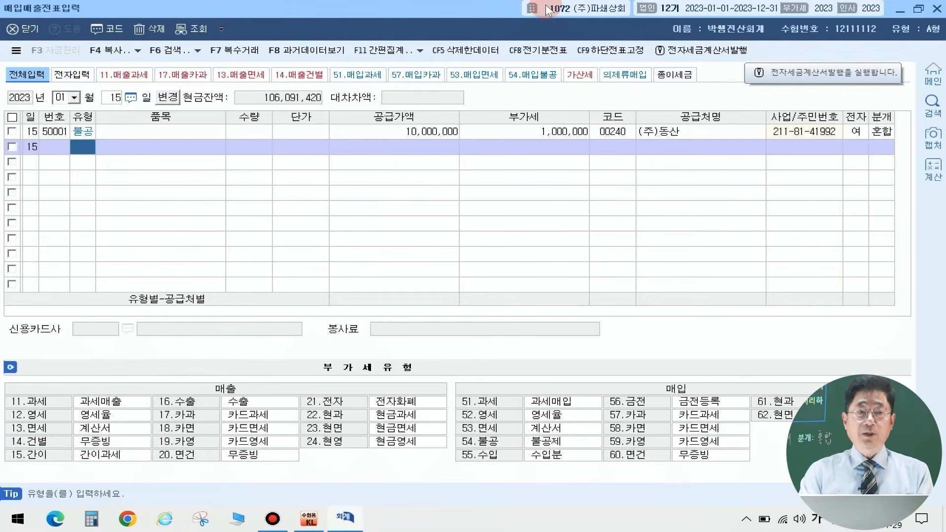
- Start a March 30 sales entry with the transaction type 22 현과, leaving the item, quantity and unit price blank
left_click(67, 96)
type("03")
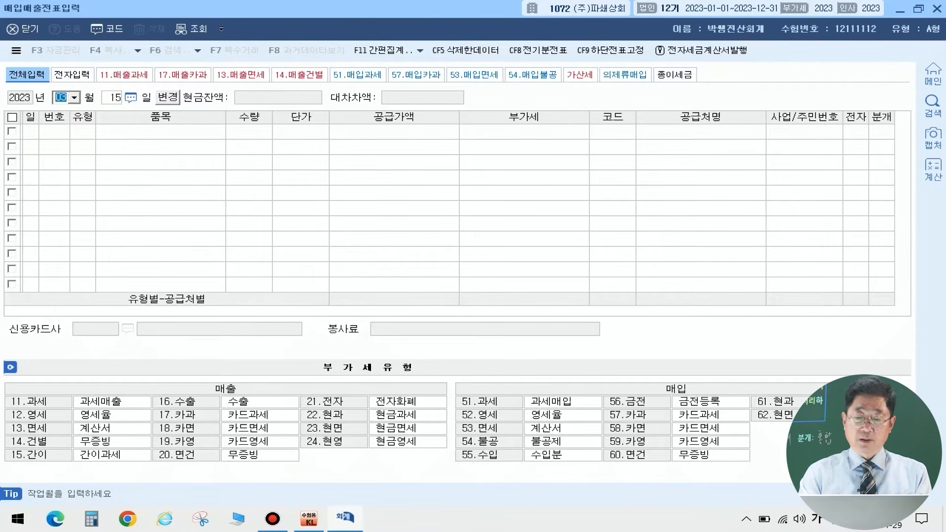
key("Return")
type("30")
key("Return")
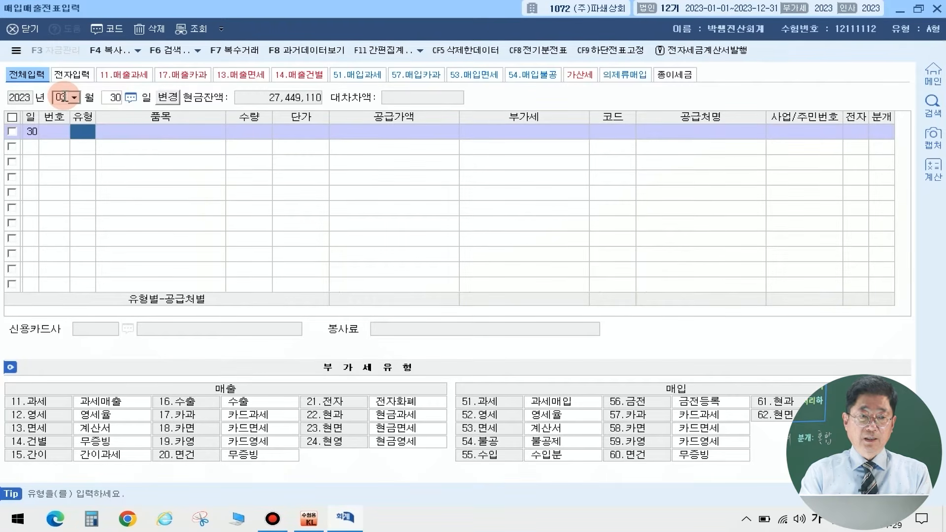
type("22")
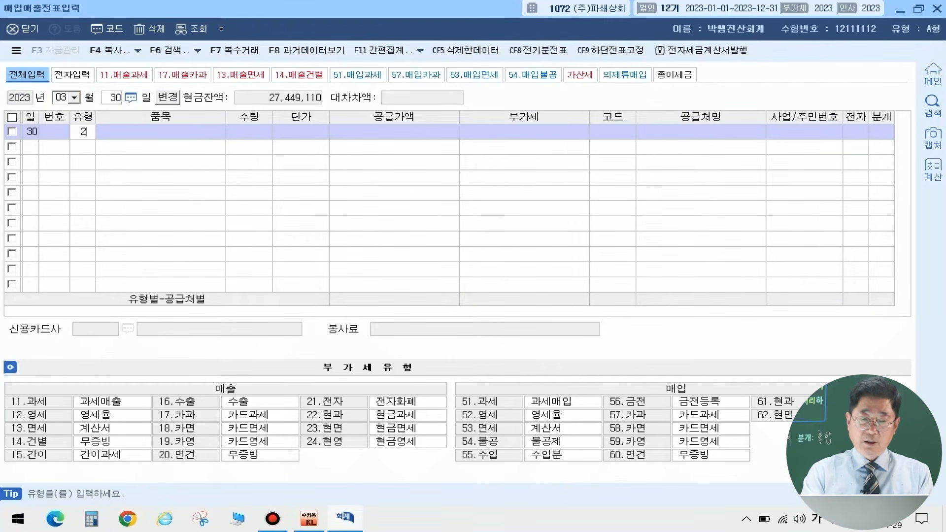
key("Return")
key("Return")
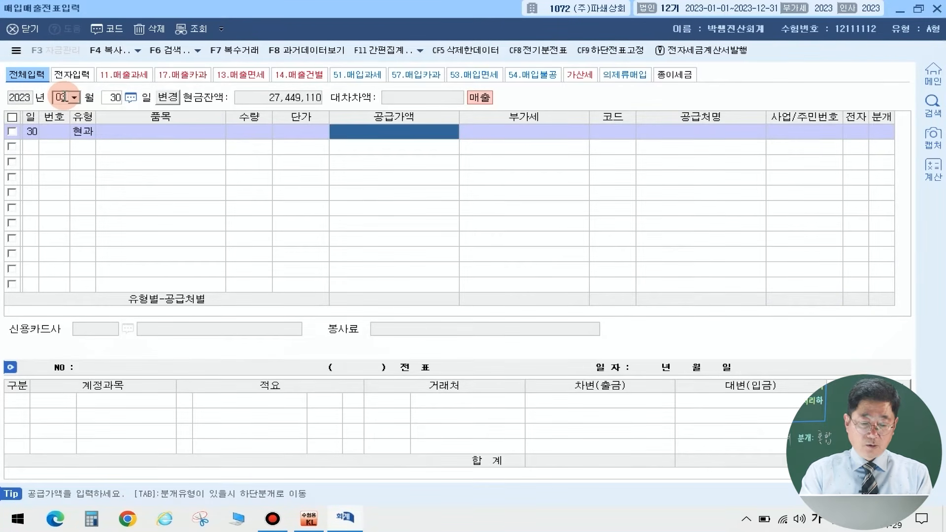
- Set the March 30 sale's supply value to 100,000 and its VAT to 10,000, leaving the customer blank
type("1000000")
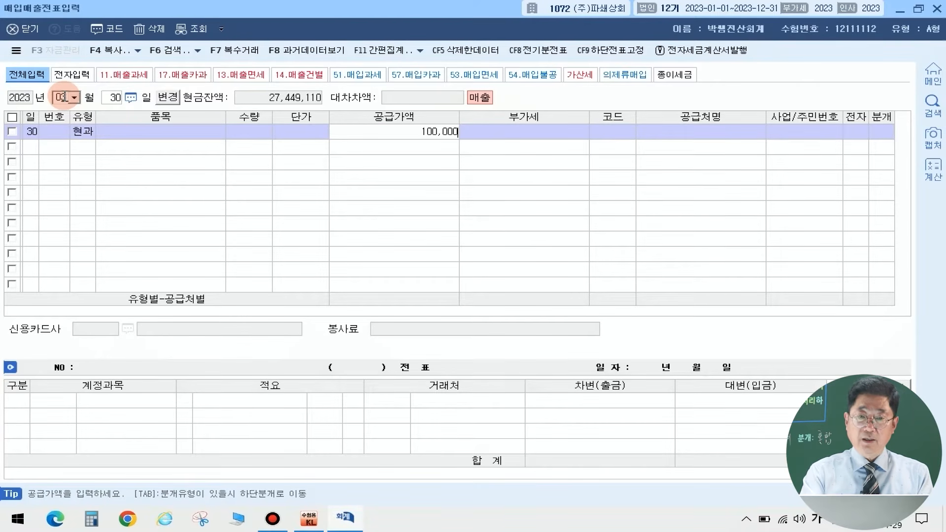
key("Return")
key("Left")
type("100,000")
key("Return")
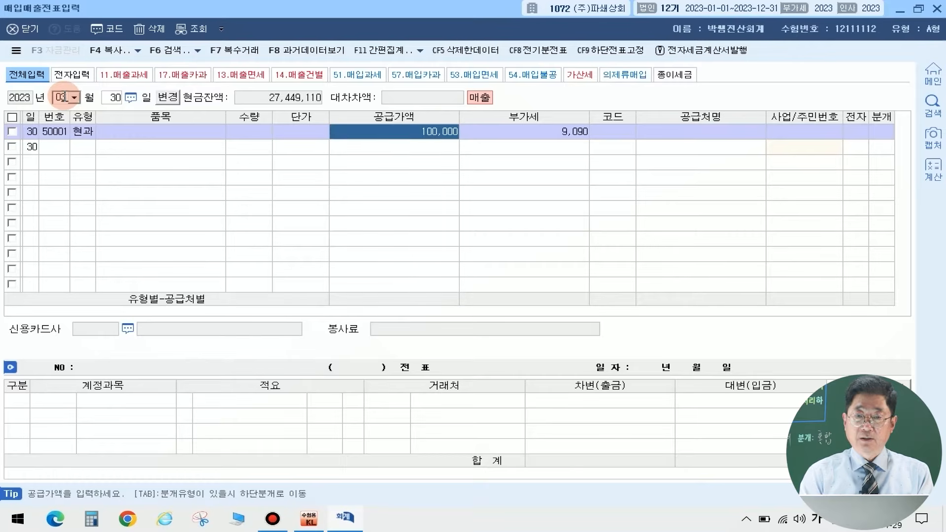
type("10000")
key("Return")
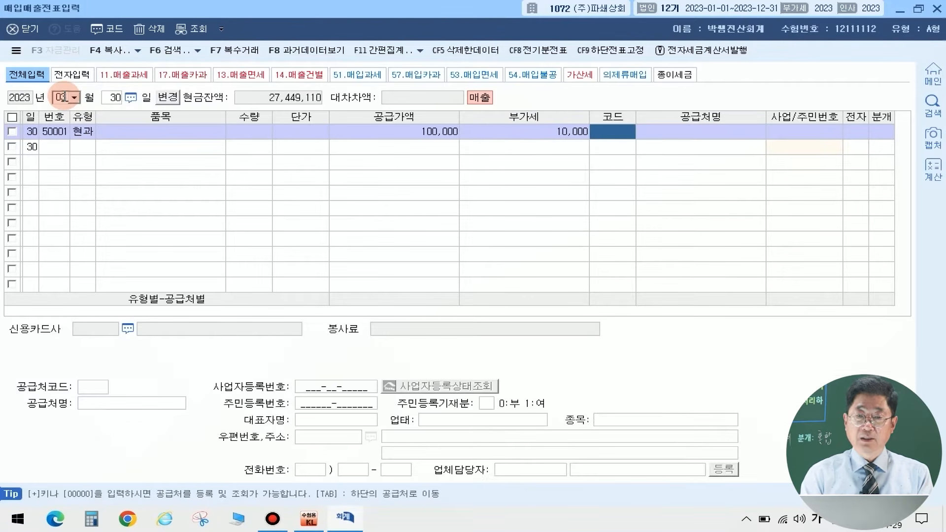
key("Return")
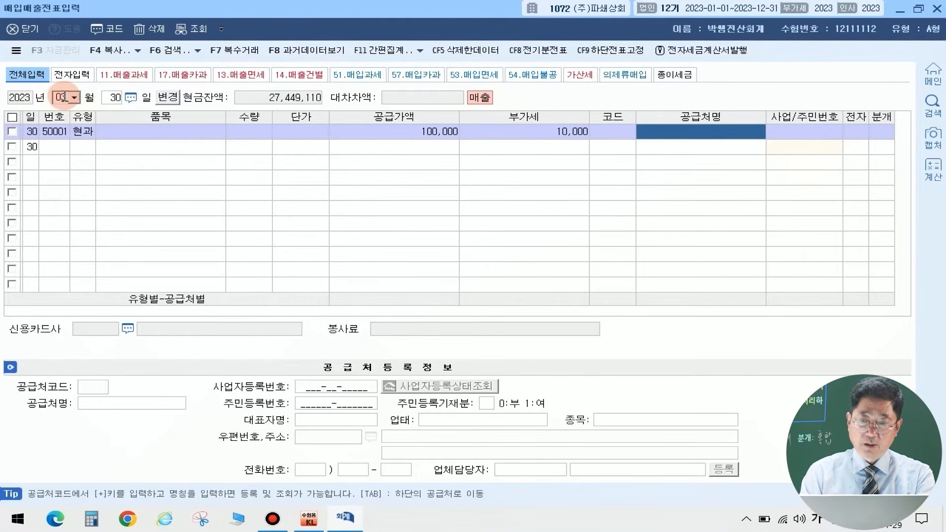
key("Return")
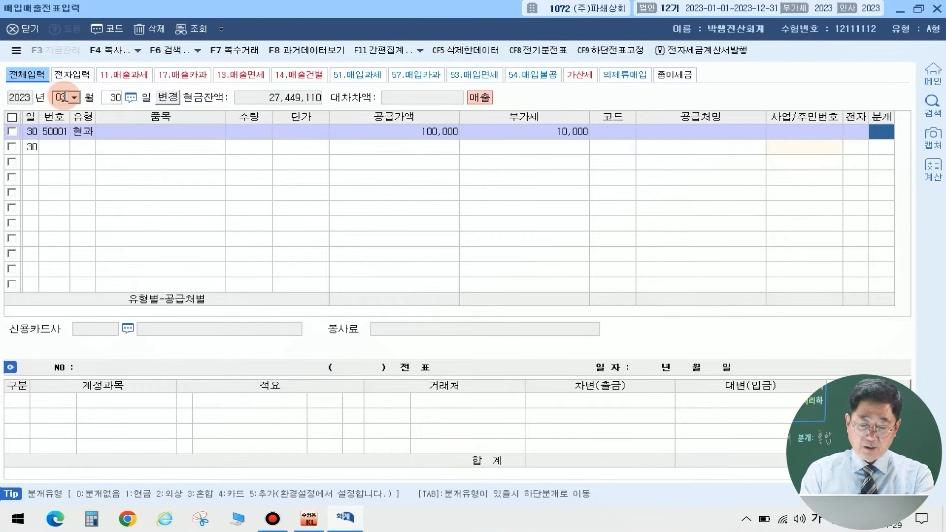
- Set the journal type to 3 혼합 and add a debit line for 0101 현금, accepting the amount of 110,000
type("3")
key("Return")
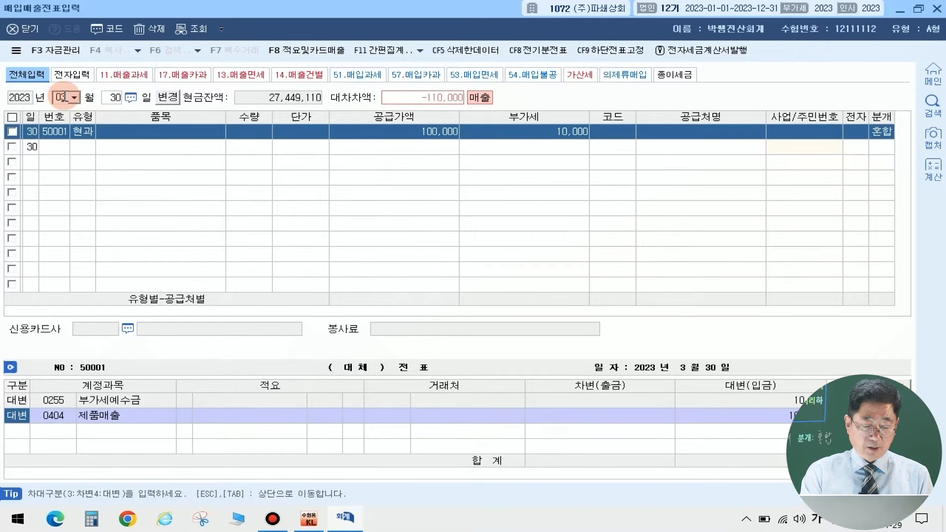
key("Return")
key("Return")
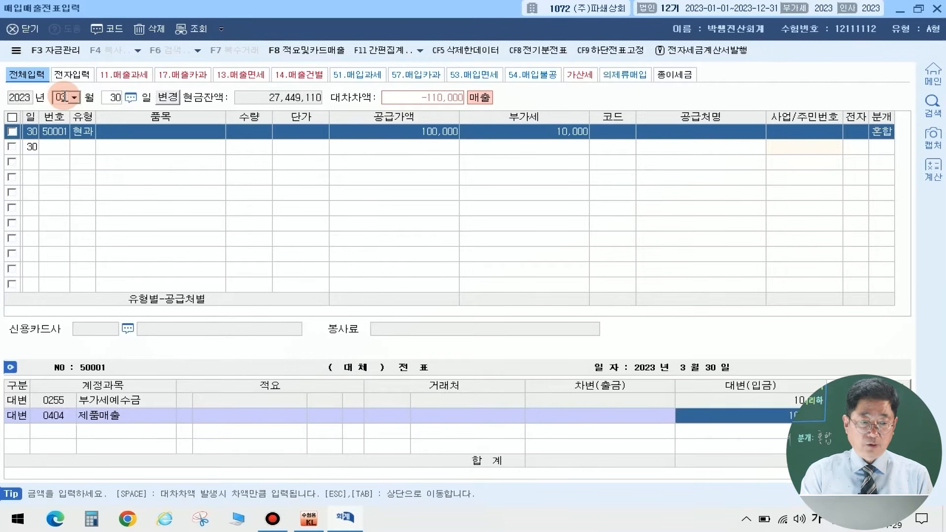
type("3")
key("Return")
type("101")
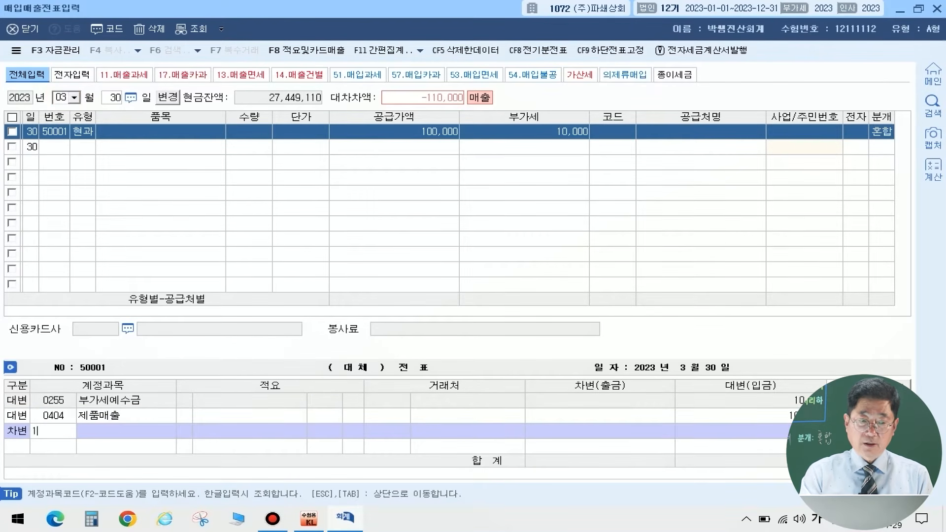
key("Return")
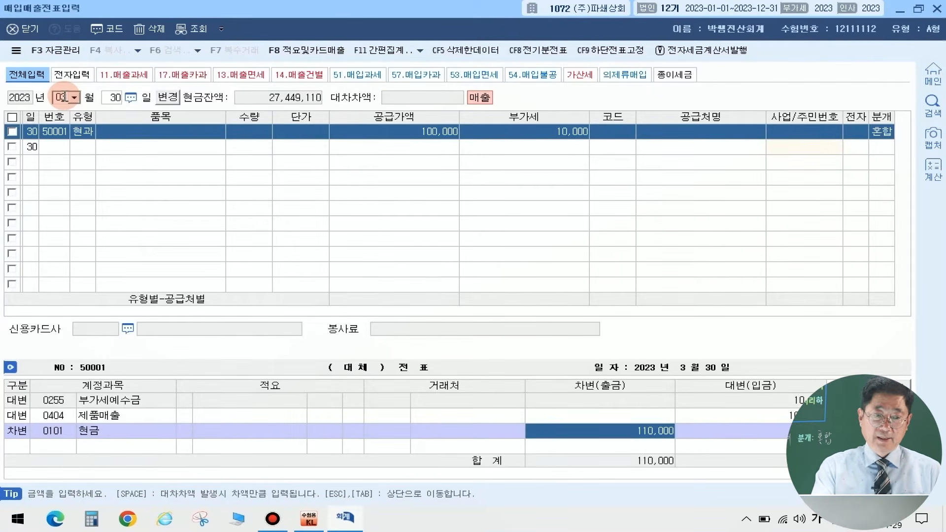
key("Return")
- Start a July 20 sales entry with the transaction type 11 과세, leaving the item, quantity and unit price blank
left_click(58, 95)
type("07")
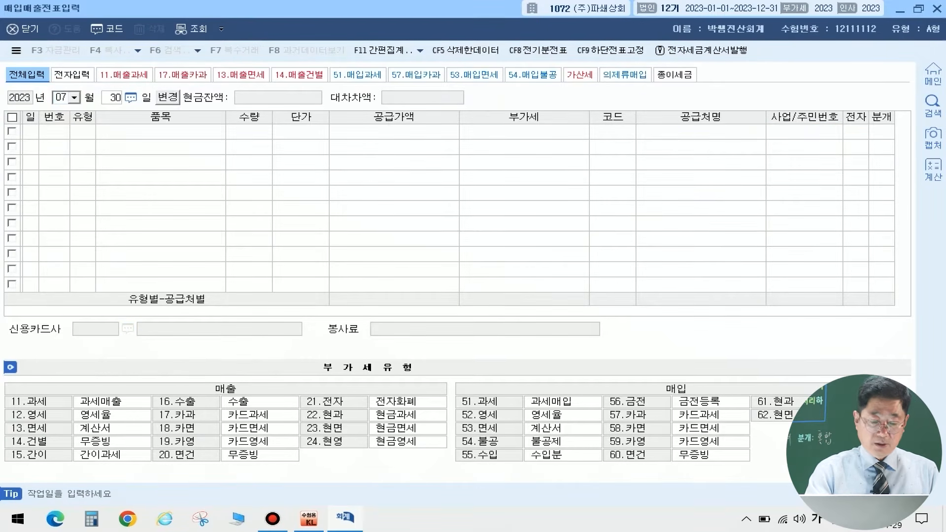
type("20")
key("Return")
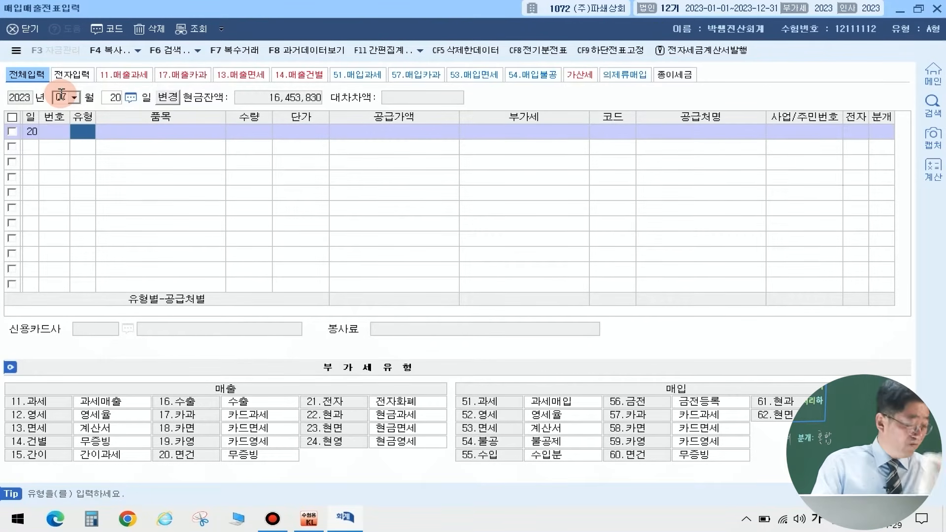
type("11")
key("Return")
key("Return")
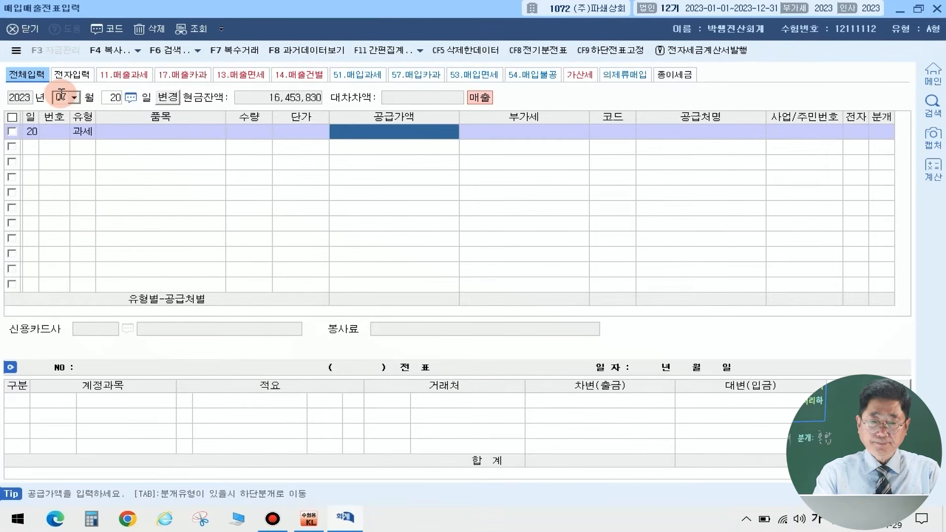
- Set the supply value to 15,000,000 with VAT of 1,500,000 and choose (주)굳딜 as the customer by searching for 굳딜
type("15000000")
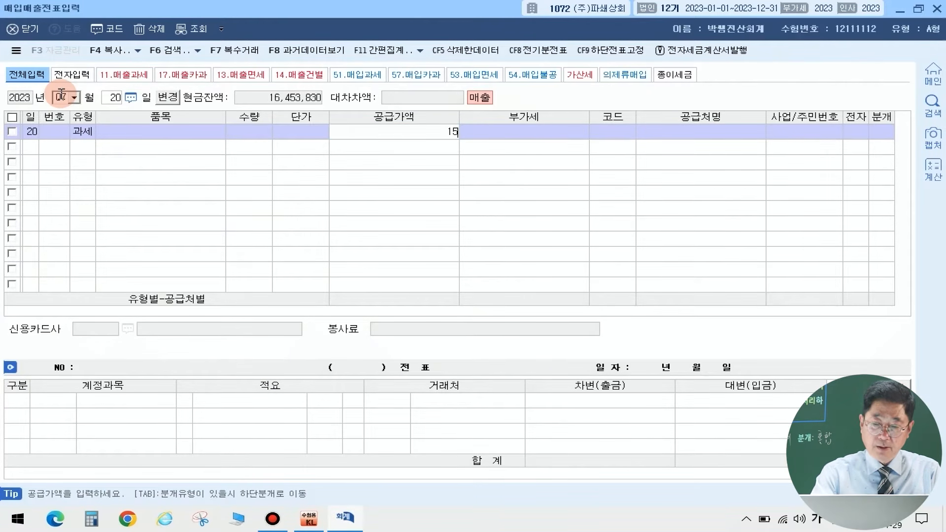
key("Return")
key("Return")
key("Return")
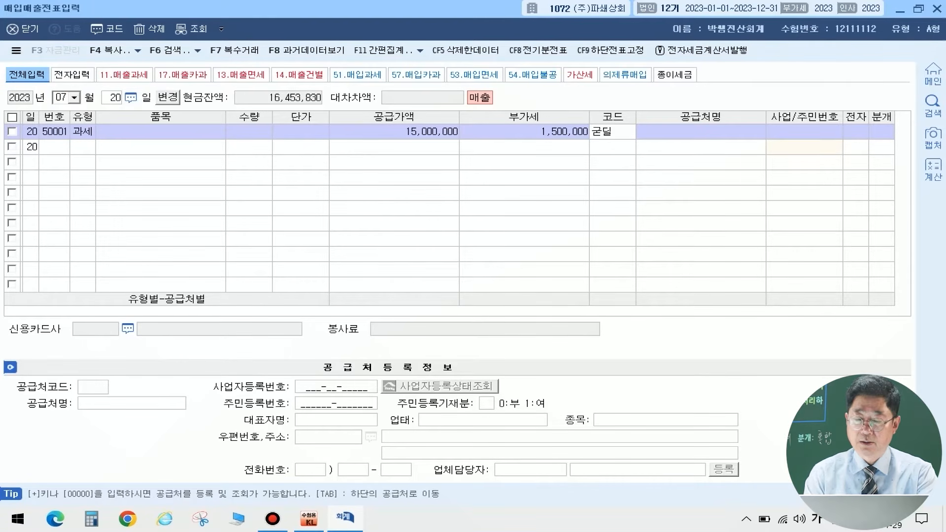
key("F2")
key("Return")
key("Return")
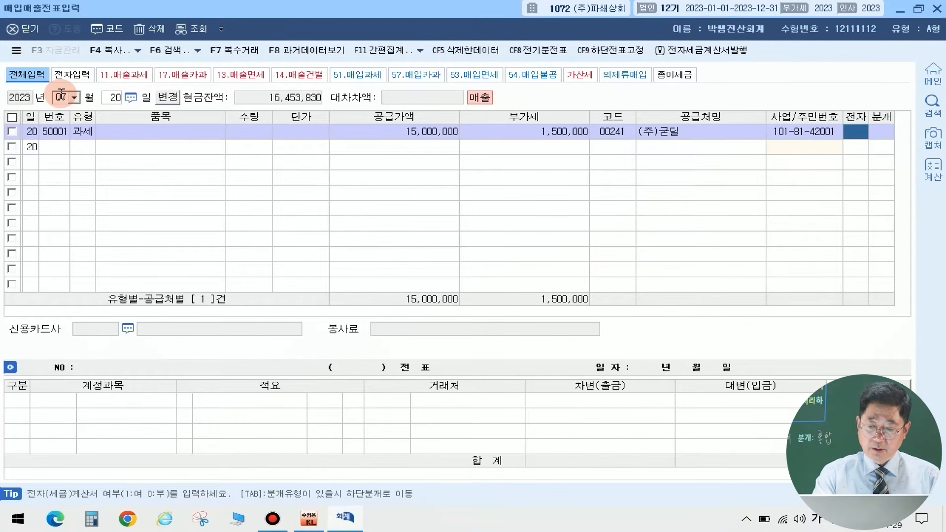
- Mark the (주)굳딜 invoice as electronic (여) and set its journal type to 3 혼합
type("1")
key("Return")
type("3")
key("Return")
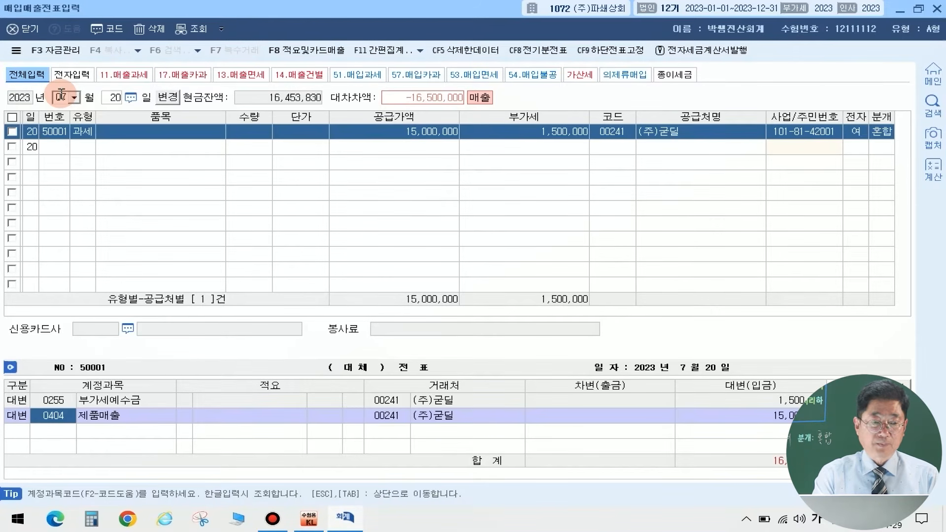
- Keep the 0404 제품매출 credit line and add a debit line for 0103 보통예금 with the amount of 16,500,000
key("Return")
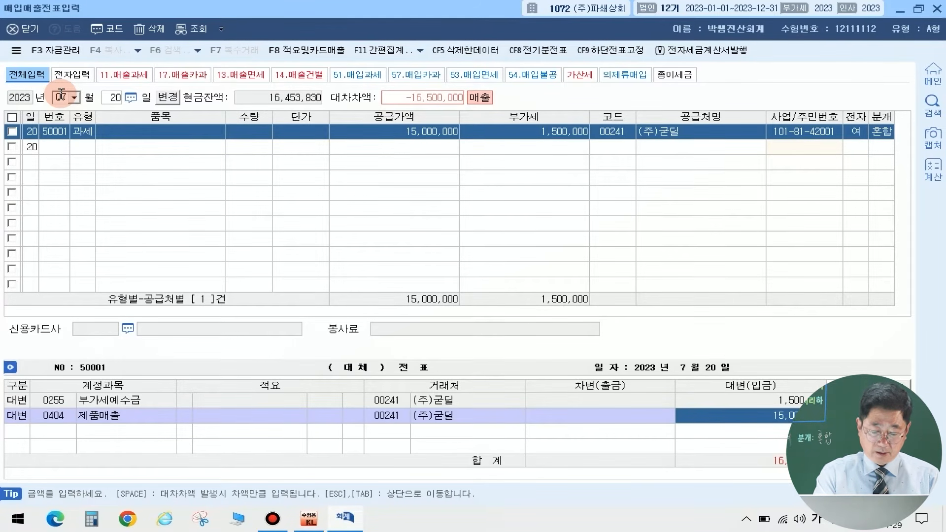
key("Return")
type("3")
key("Return")
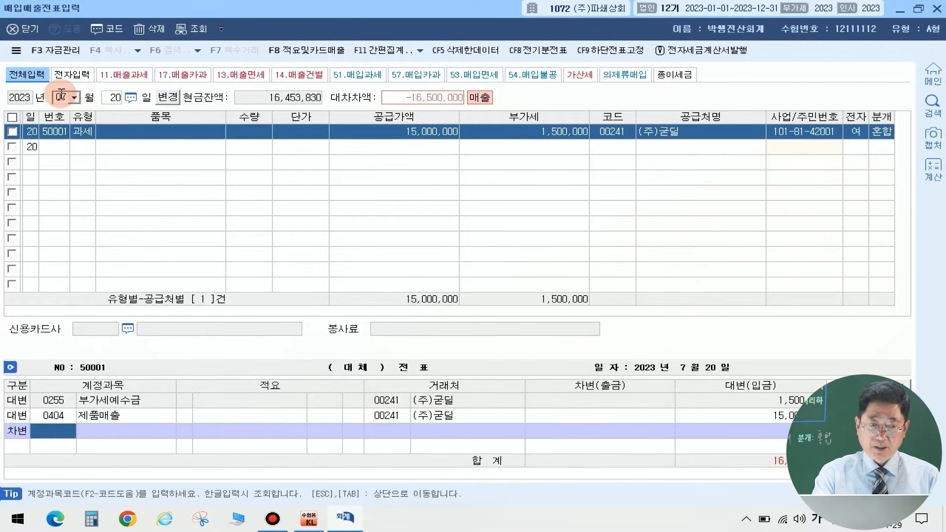
type("103")
key("Return")
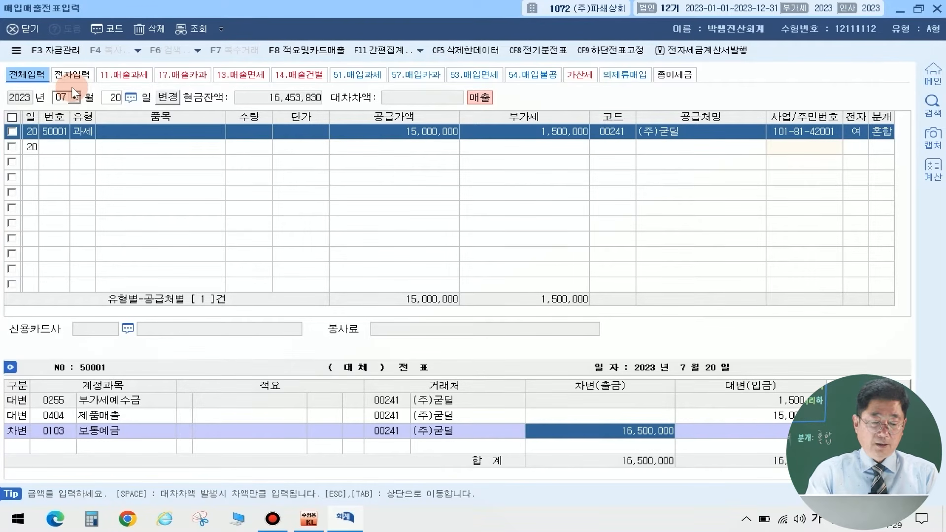
- Start an August 20 sales entry with the transaction type 16 수출, leaving the item, quantity and unit price blank
type("08")
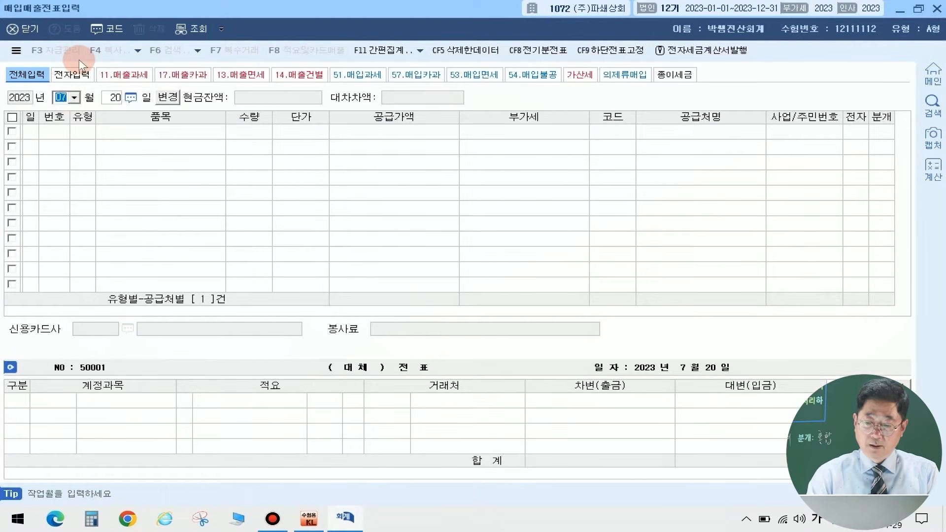
key("Return")
key("Return")
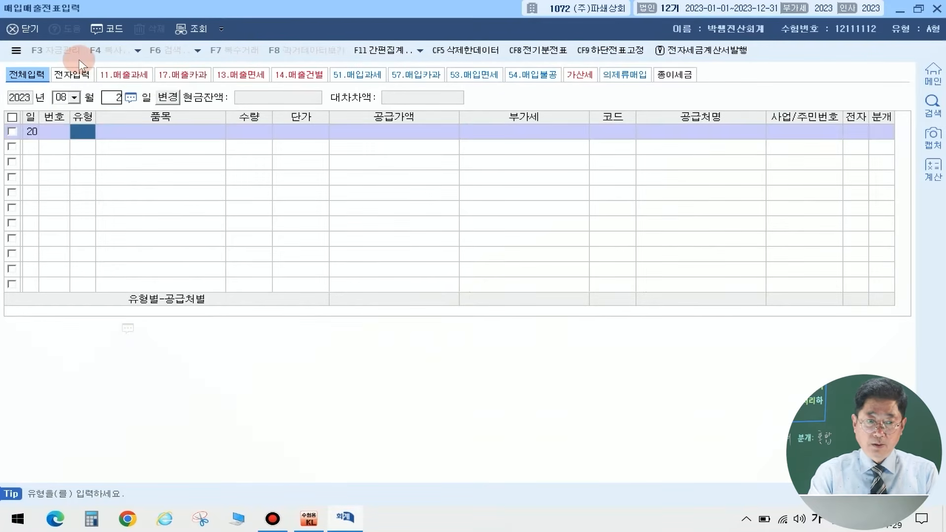
type("16")
key("Return")
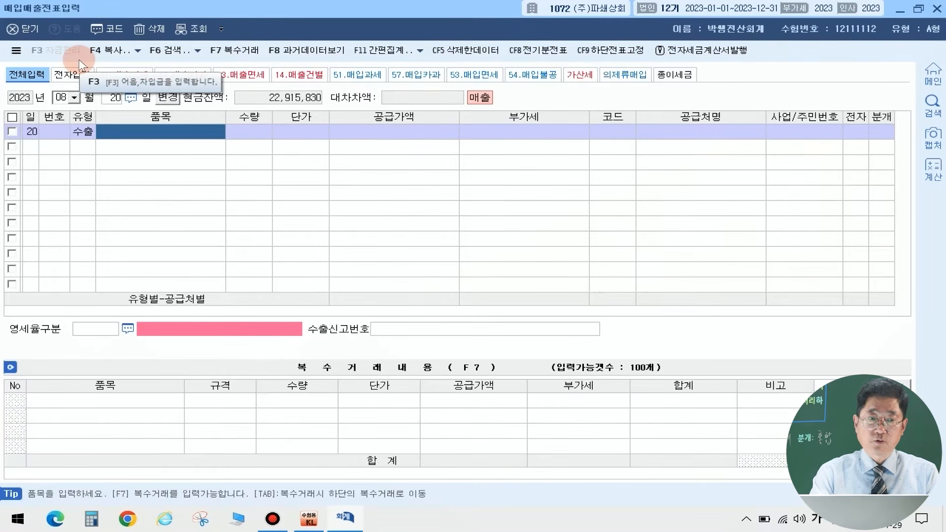
key("Return")
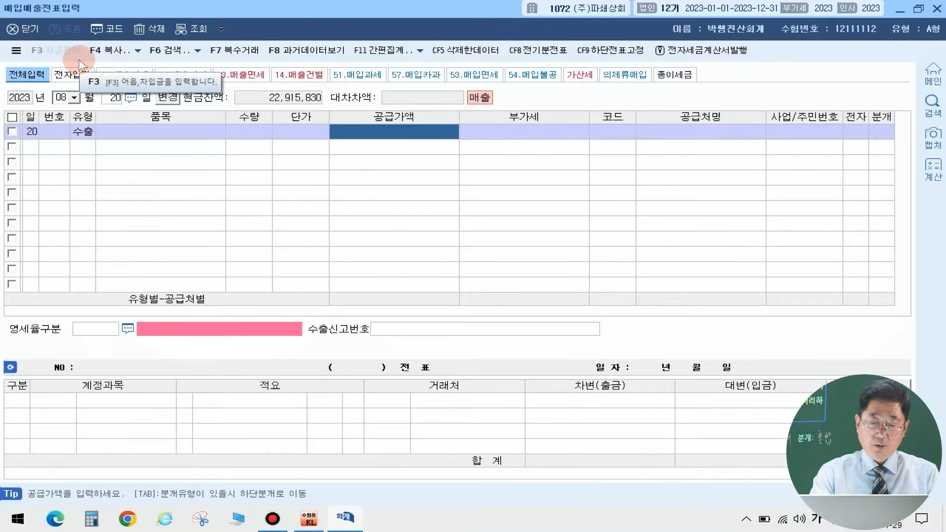
- Set the export sale's supply value to 5,000,000 and choose 몽키 as the customer by searching for its name
type("5000000")
key("Return")
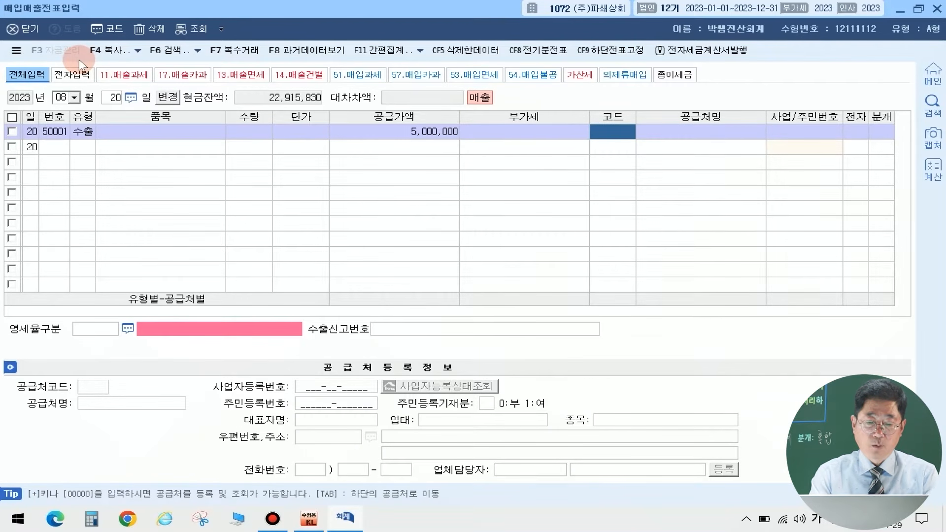
type("모이")
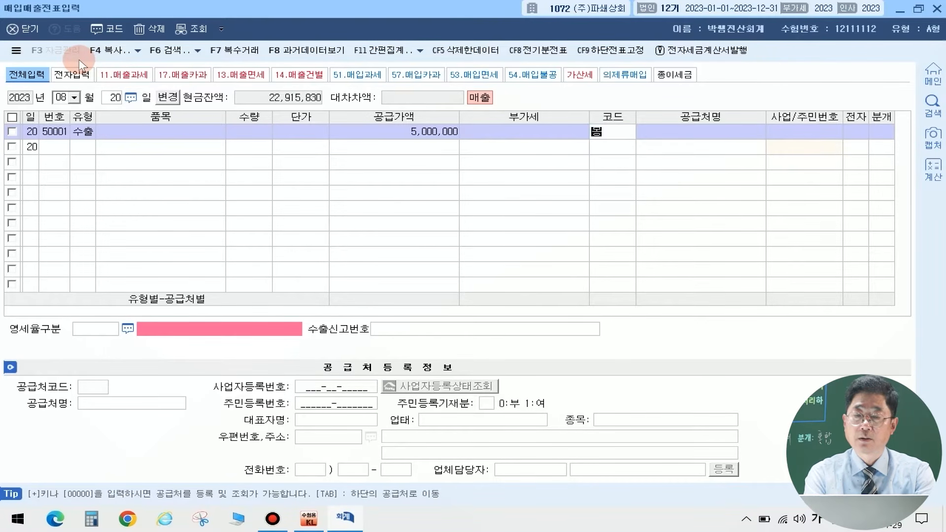
key("BackSpace")
key("BackSpace")
key("BackSpace")
type("몽ㅋ")
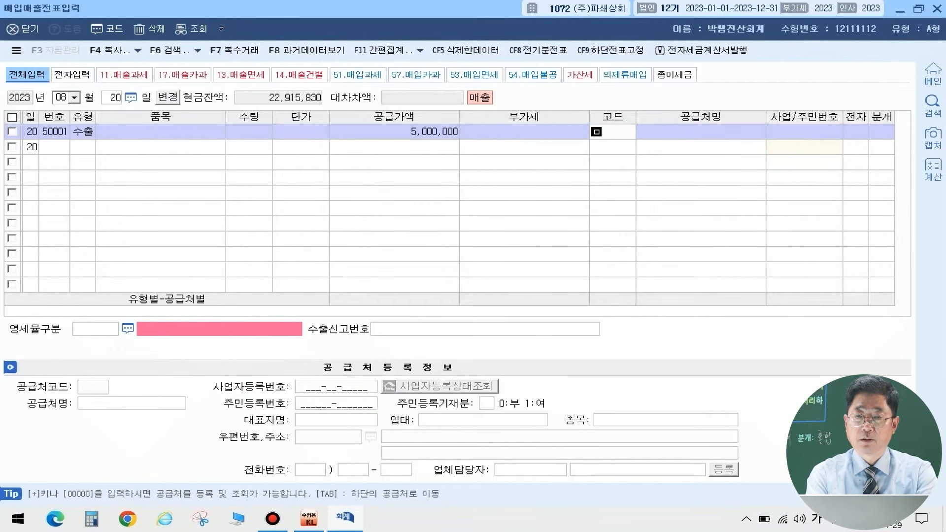
type("ㅣ")
key("Return")
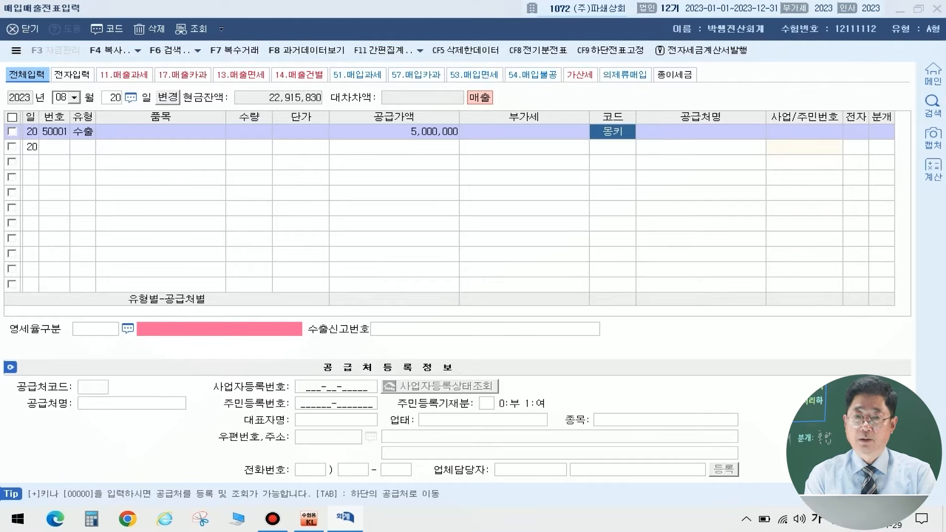
key("Return")
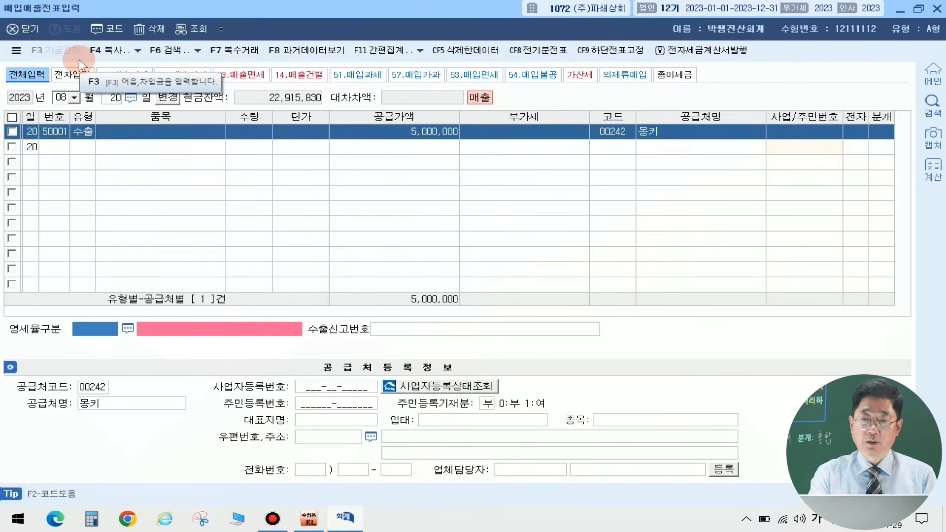
- Set the zero-rate category to 1 직접수출(대행수출 포함), leave the export declaration number blank, and set the journal type to 3 혼합
left_click(123, 325)
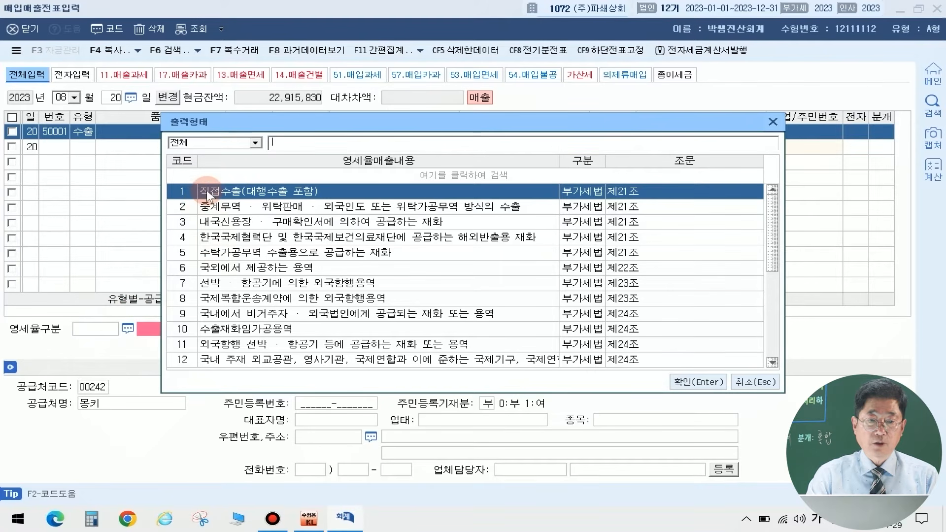
left_click(706, 382)
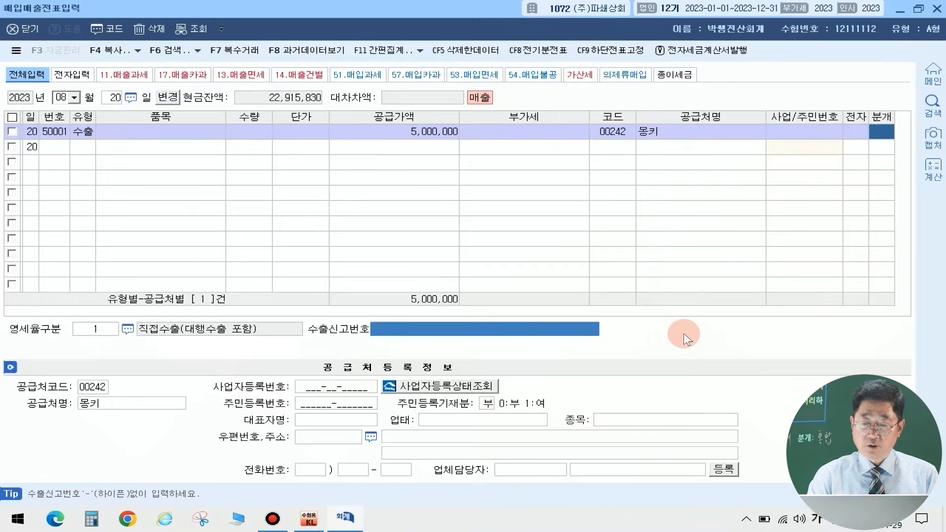
key("Return")
type("3")
key("Return")
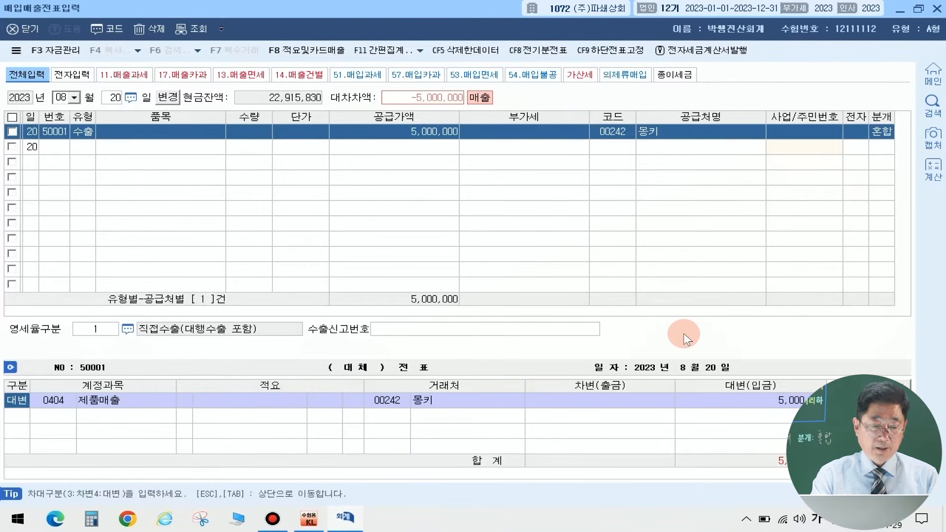
- Keep the 0404 제품매출 credit line and add a debit line for 0108 외상매출금 with the amount of 5,000,000
key("Return")
key("Return")
key("Return")
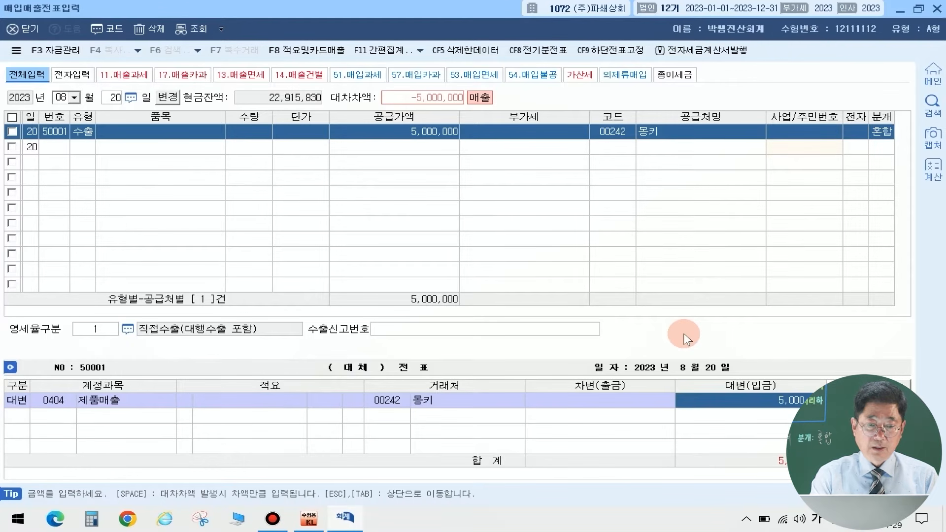
type("3")
key("Return")
type("108")
key("Return")
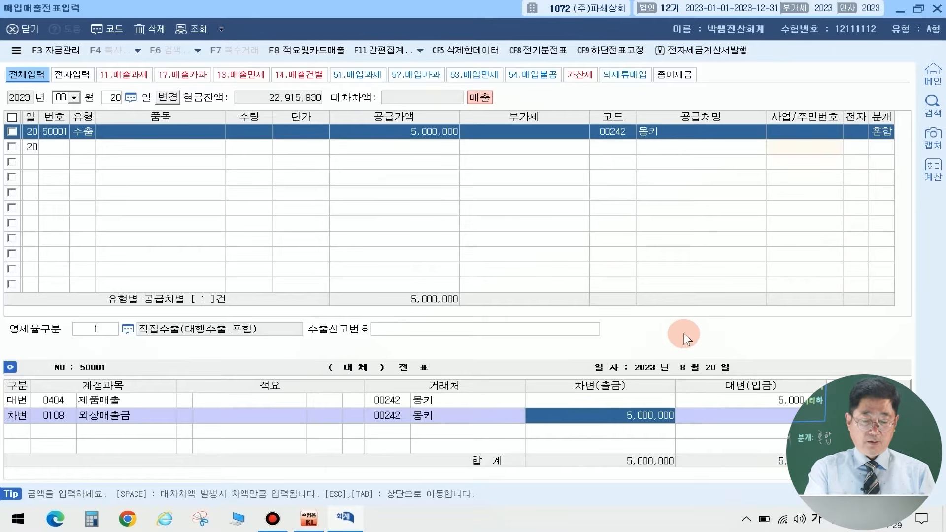
key("Return")
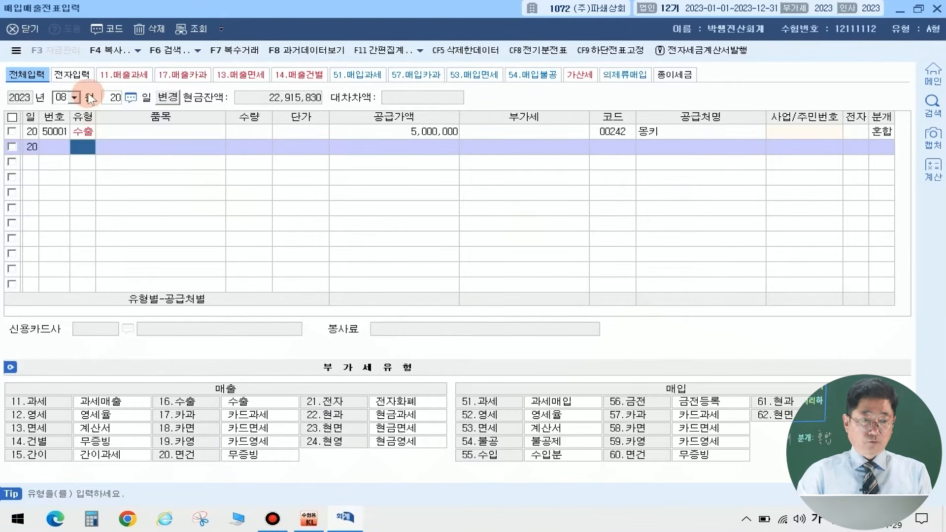
- Start a September 12 purchase entry with the transaction type 51 과세, leaving the item, quantity and unit price blank
left_click(64, 98)
type("0912")
key("Return")
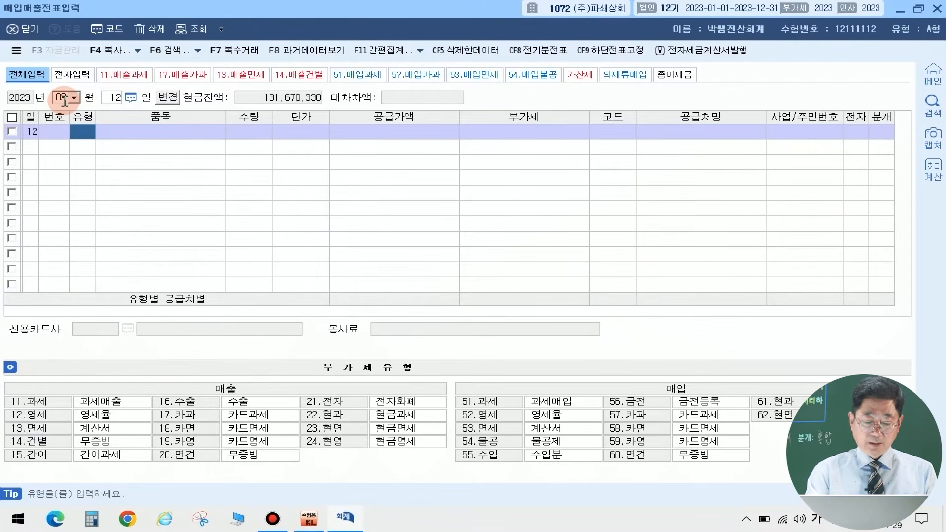
type("51")
key("Return")
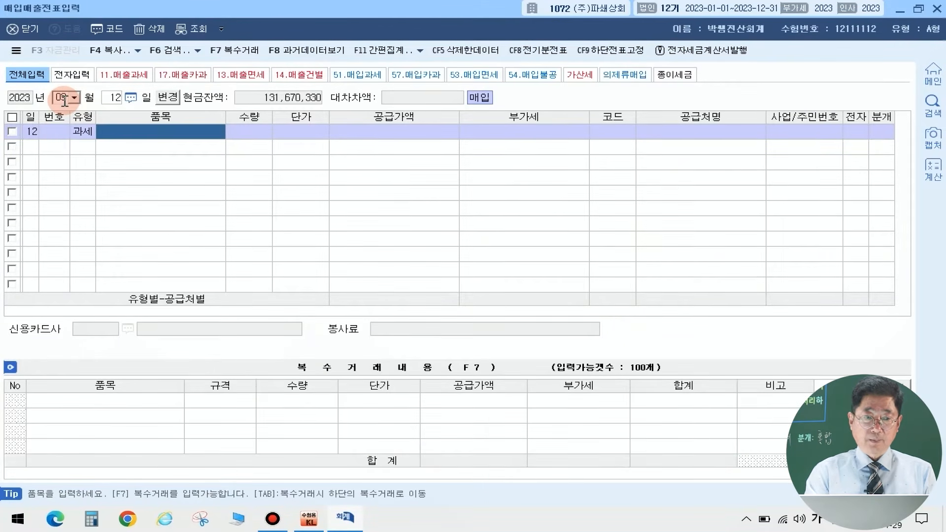
key("Return")
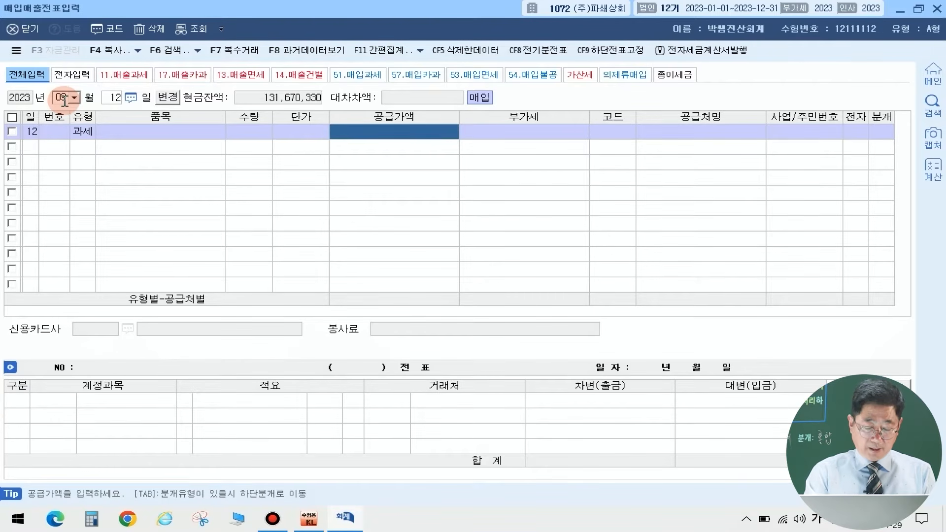
- Set the purchase's supply value to 2,800,000 and choose 미래부동산 as the supplier by searching for 미래
type("2800000")
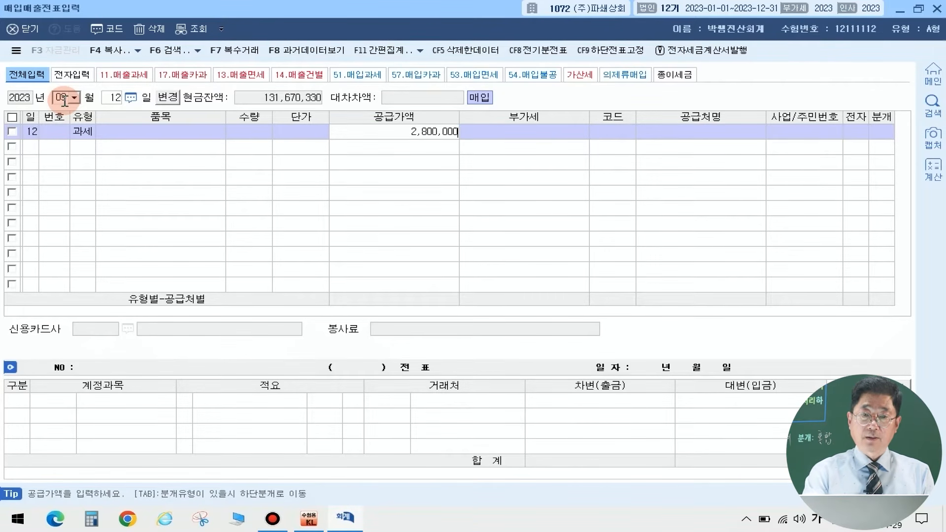
key("Return")
key("Return")
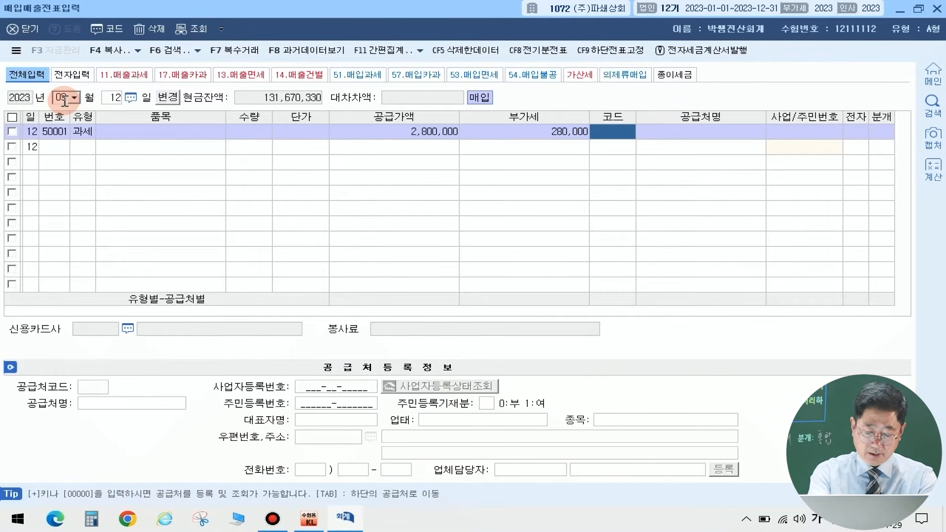
type("미래")
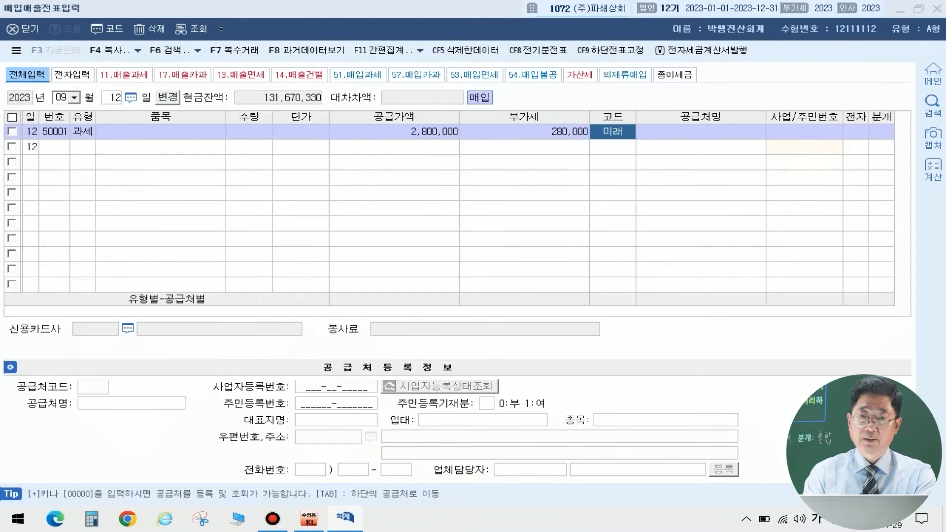
key("Return")
key("Return")
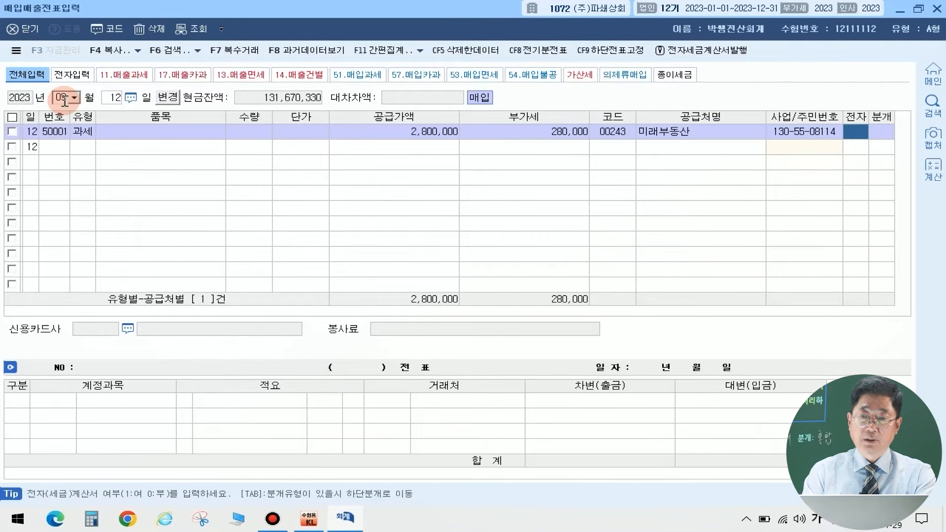
- Mark the 미래부동산 purchase as having an electronic tax invoice (1 여) and set its journal type to 3 혼합
type("1")
key("Return")
type("3")
key("Return")
key("Return")
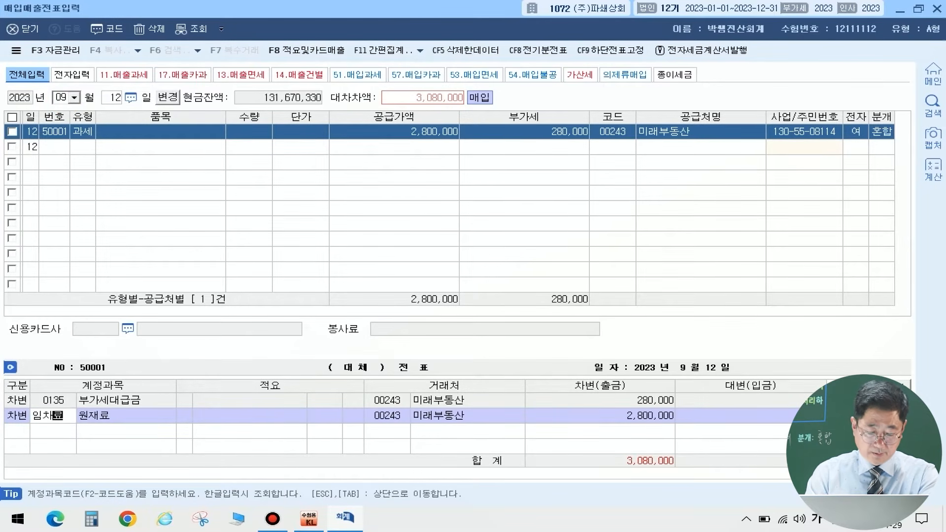
- Change the 원재료 debit line's account to 0819 임차료 (판매관리비) and set its amount to 2,500,000
key("Return")
key("Down")
key("Down")
key("Down")
key("Down")
key("Down")
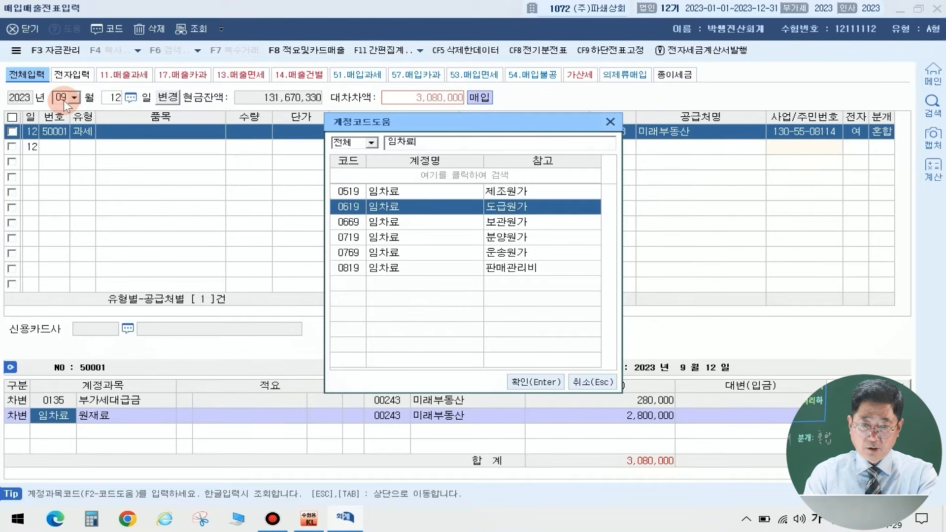
key("Return")
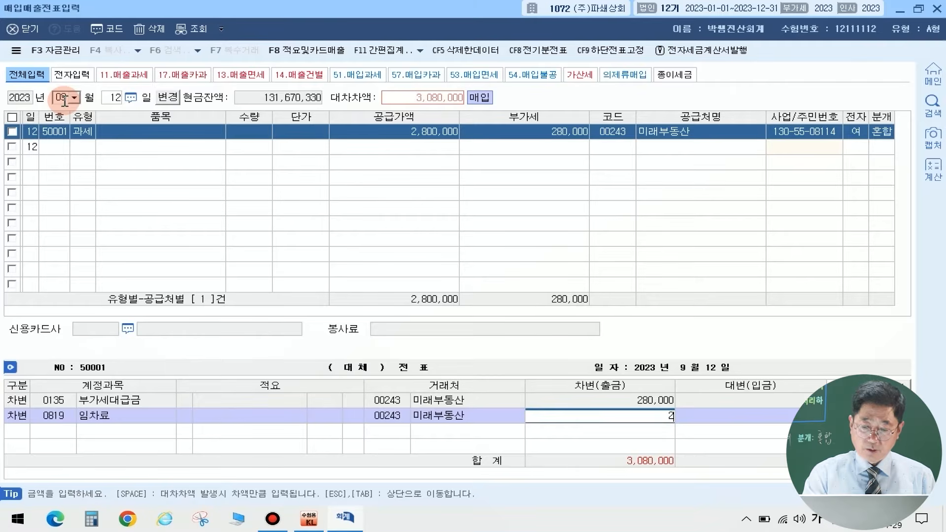
key("Return")
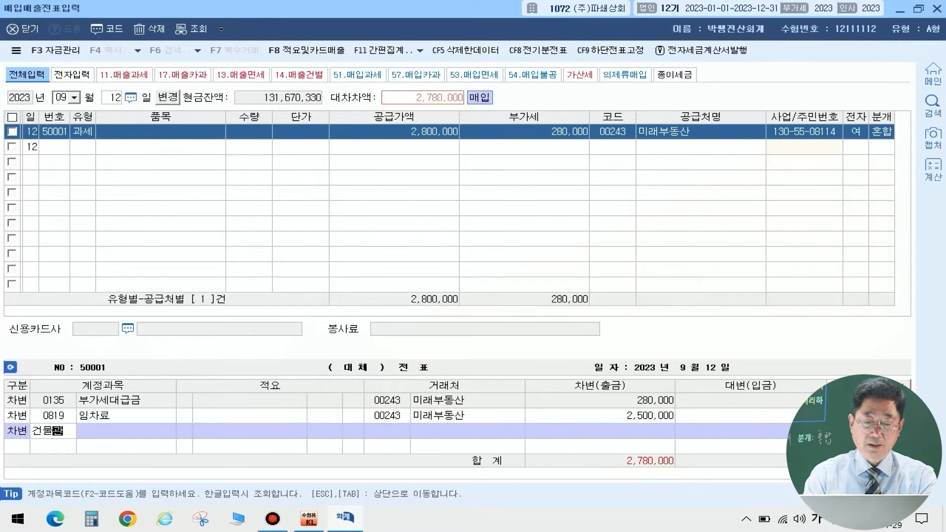
- Add a debit line for 0837 건물관리비 with the amount of 300,000
type("건물관")
key("Return")
key("Return")
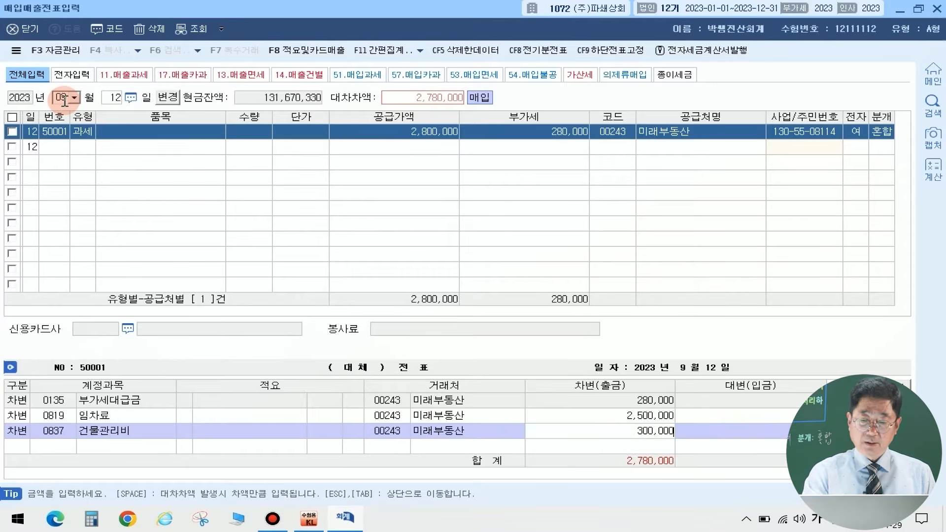
key("Return")
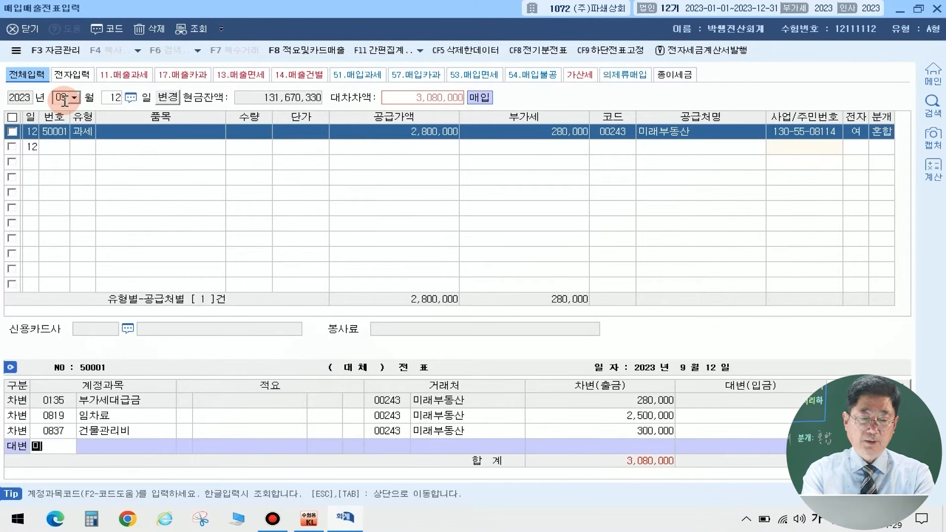
- Add a credit line to the September 12 voucher, choosing its account by searching for 미지급
type("미지")
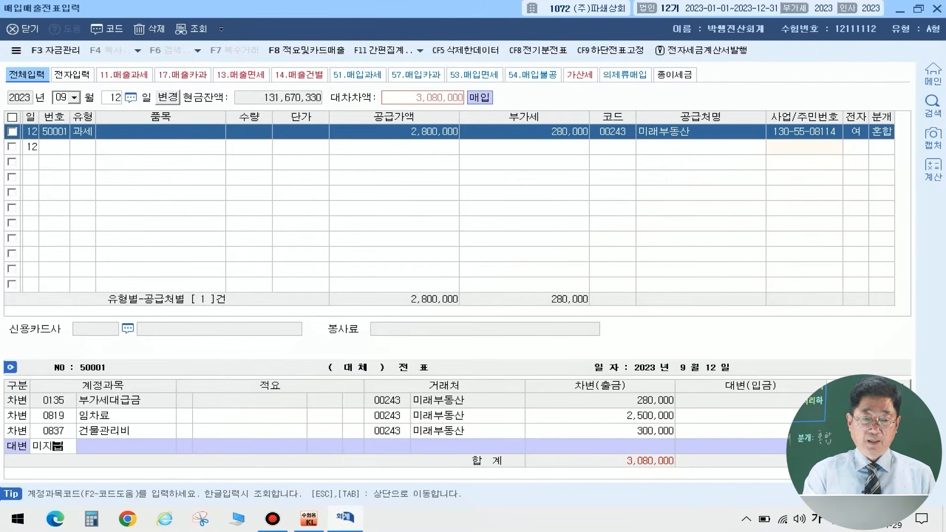
type("급")
key("Return")
key("Return")
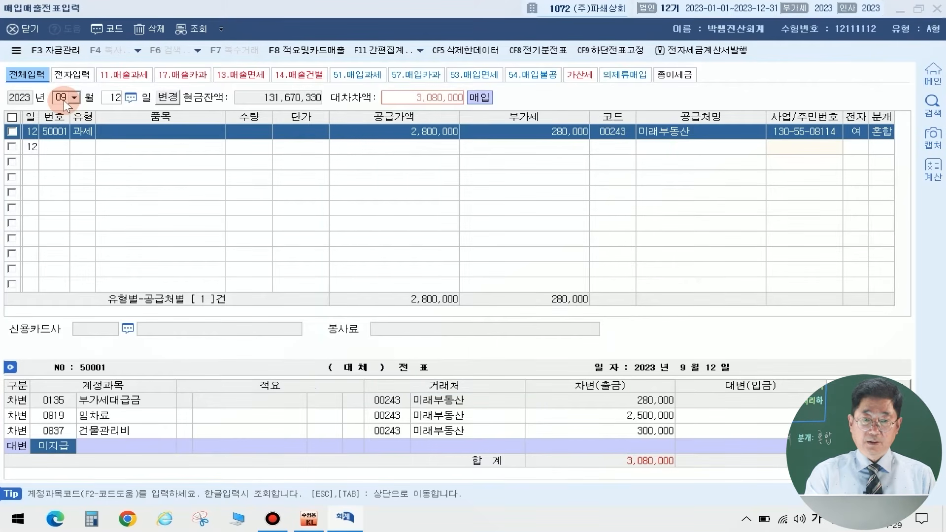
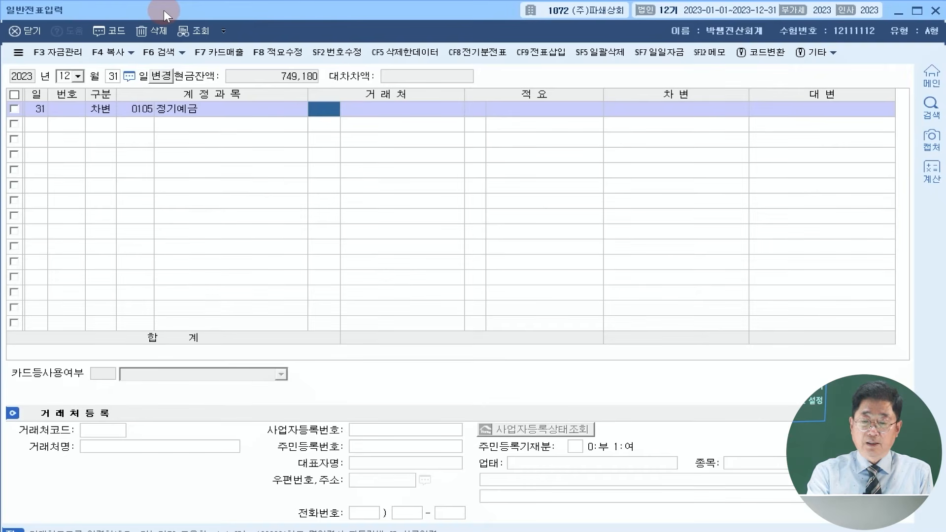
- Complete the December 31 debit line for 0105 정기예금 with the amount of 100,000,000, leaving the customer and description blank
key("Return")
key("Return")
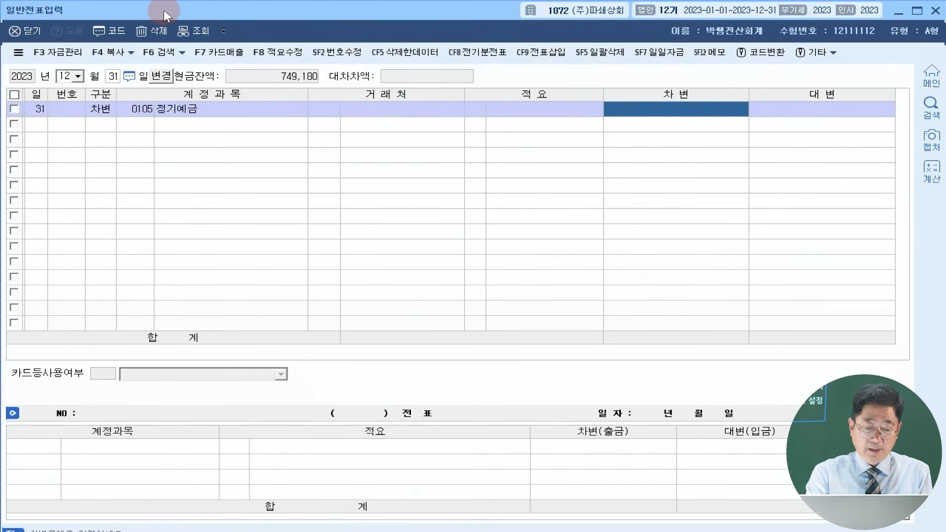
type("100")
key("plus")
key("plus")
key("Return")
- Add a credit line for 0176 장기성예금 with the amount of 100,000,000, finding the account by searching for 장기성
type("4")
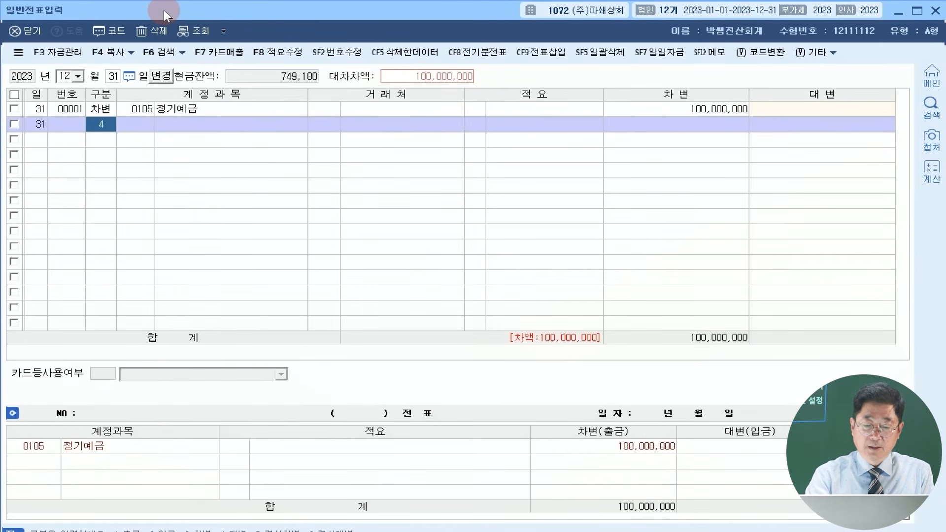
key("Return")
type("장기저")
type("성")
key("Return")
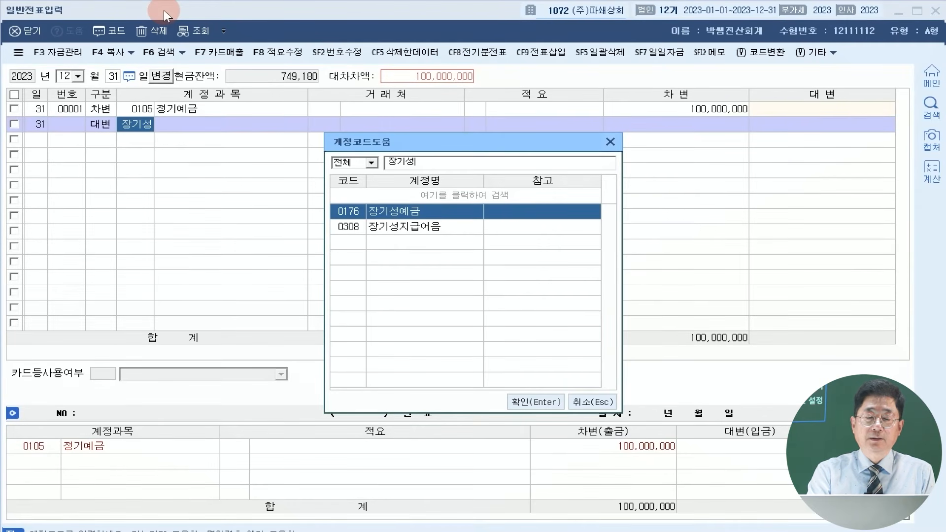
key("Return")
key("Return")
key("Return")
key("Return")
key("Return")
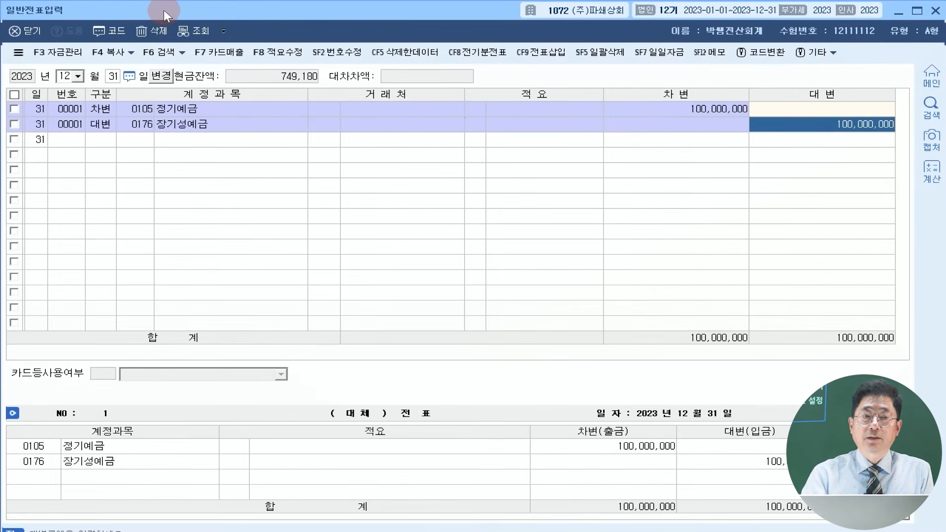
key("Return")
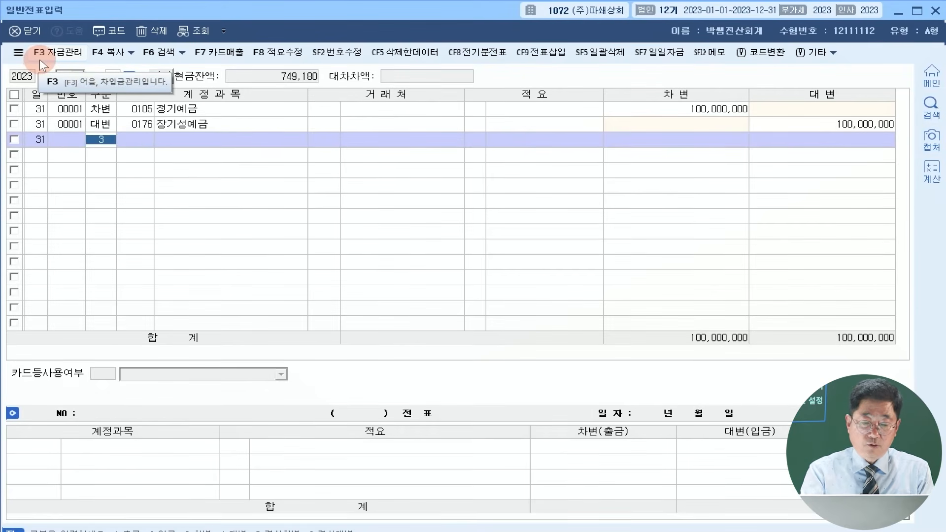
- Start a second December 31 voucher with a debit line for 0116 미수수익 and the amount of 3,150,000
type("3미수")
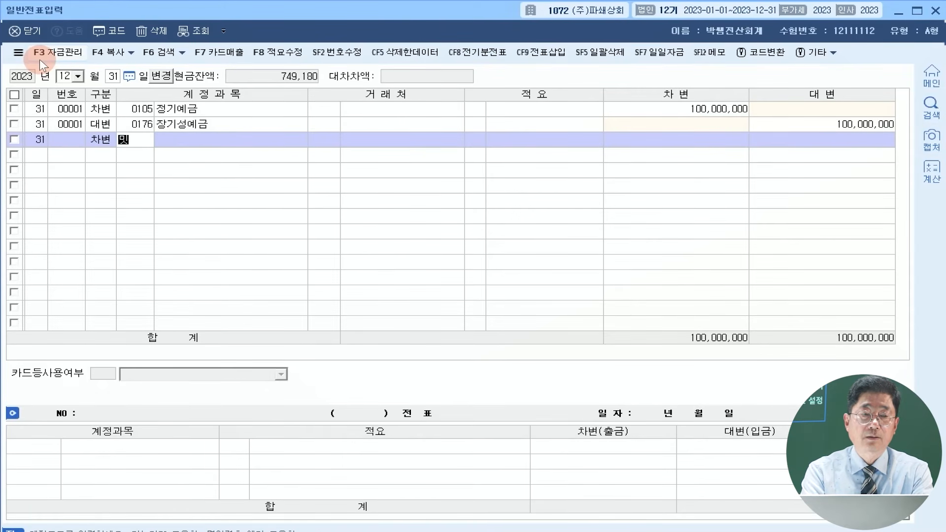
type("수")
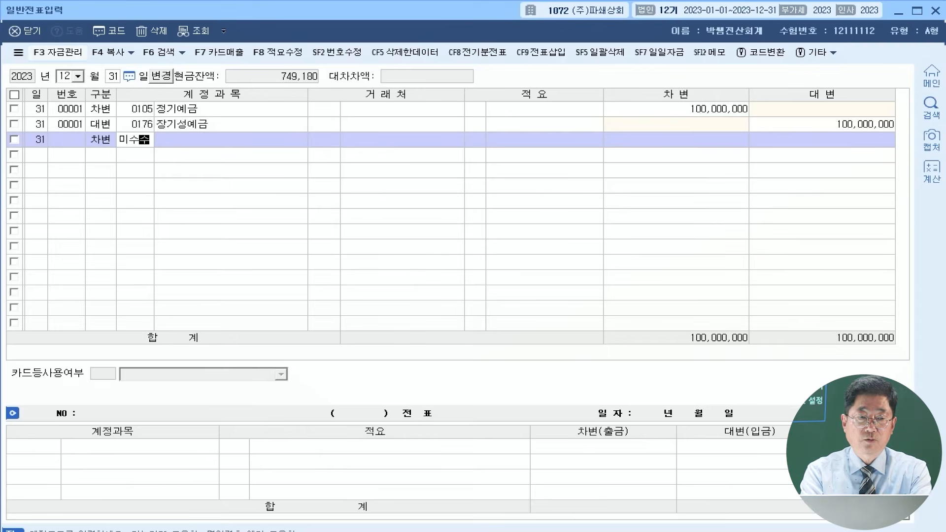
key("Return")
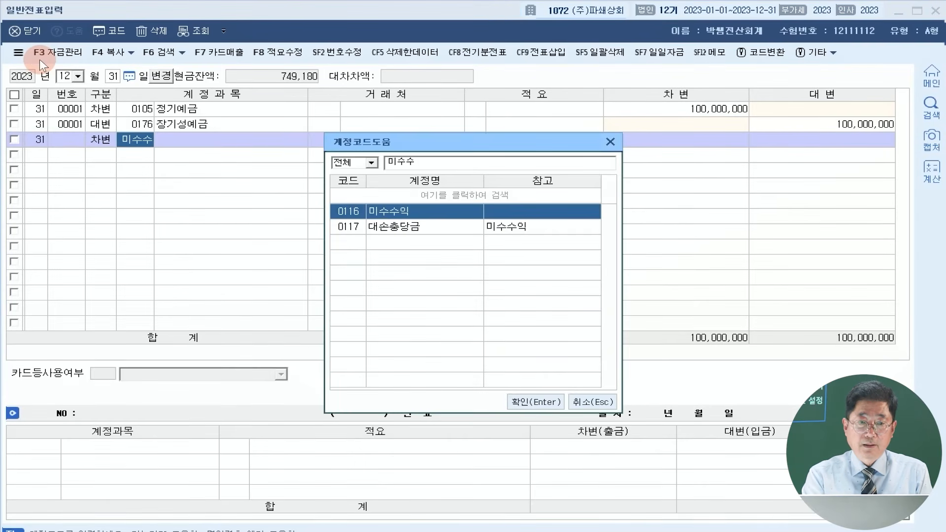
key("Return")
key("Return")
key("Return")
key("Return")
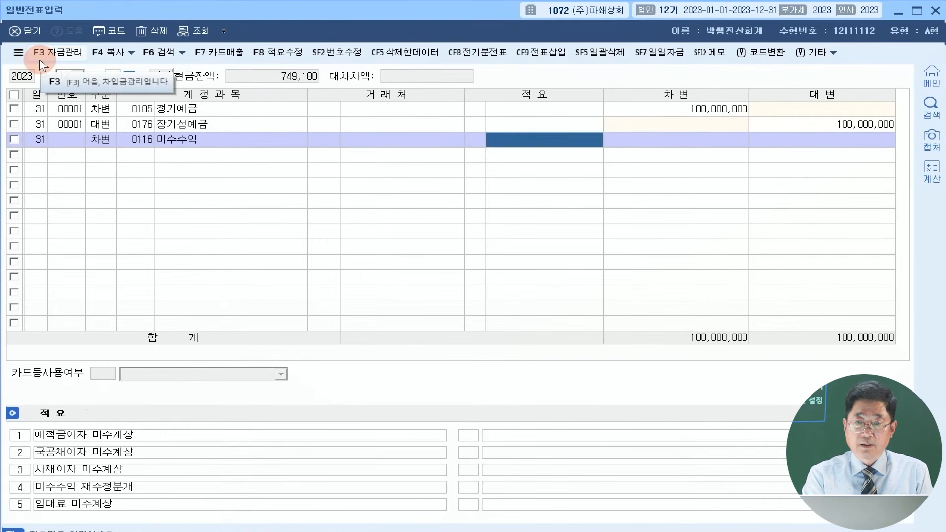
type("3150000")
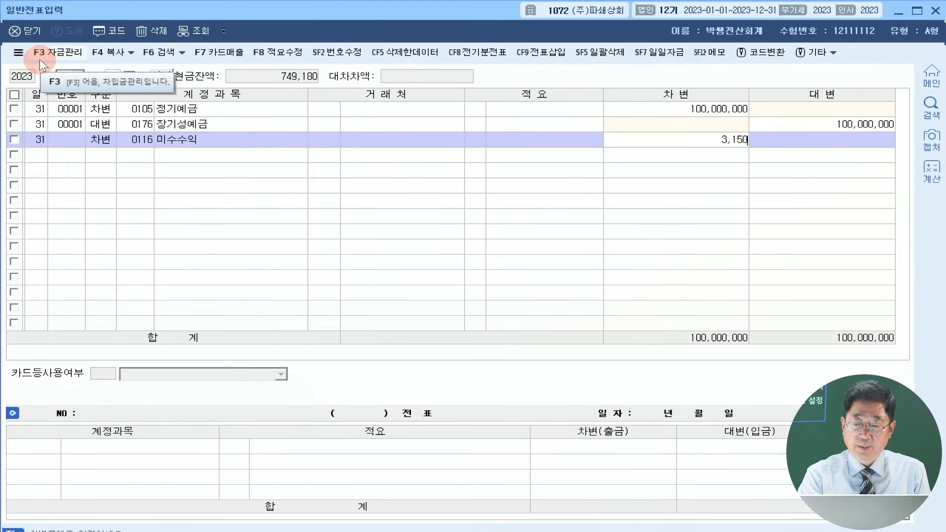
key("Return")
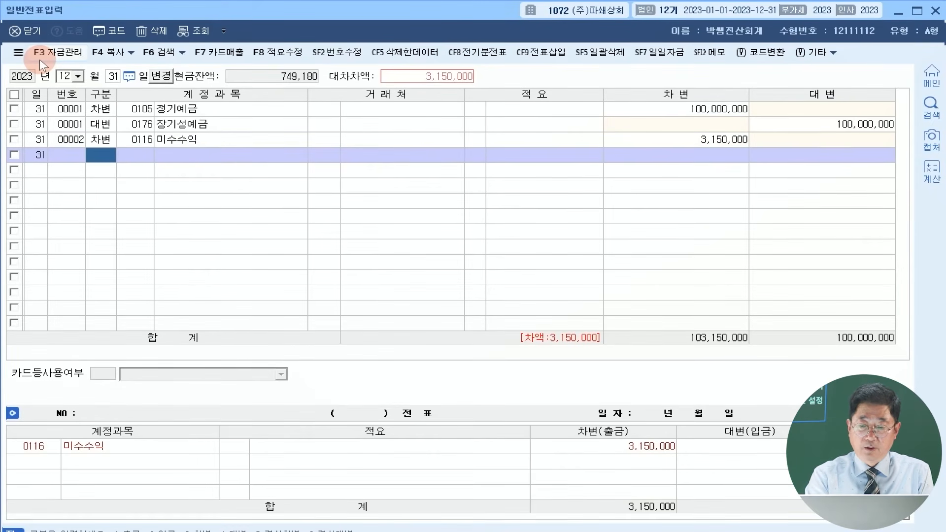
- Add a credit line for 0901 이자수익 with the amount of 3,150,000, leaving the customer and description blank
type("4")
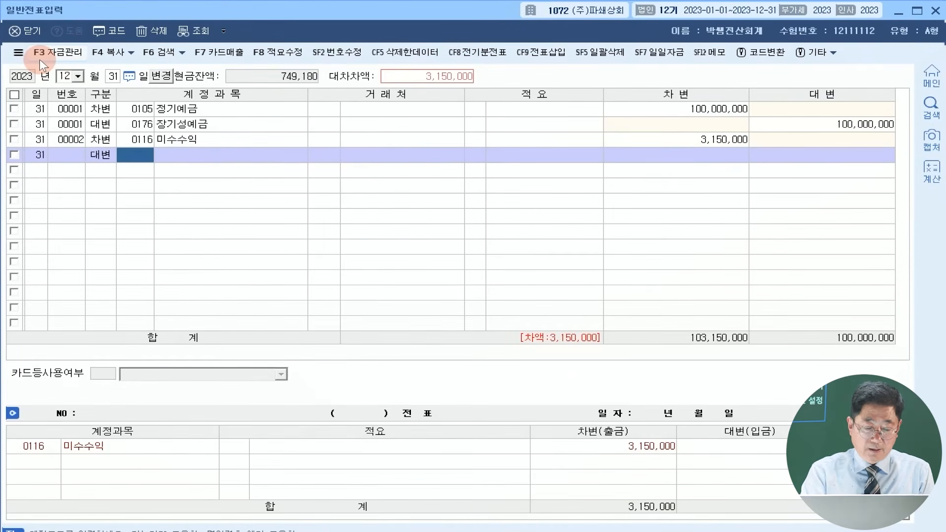
type("이자수")
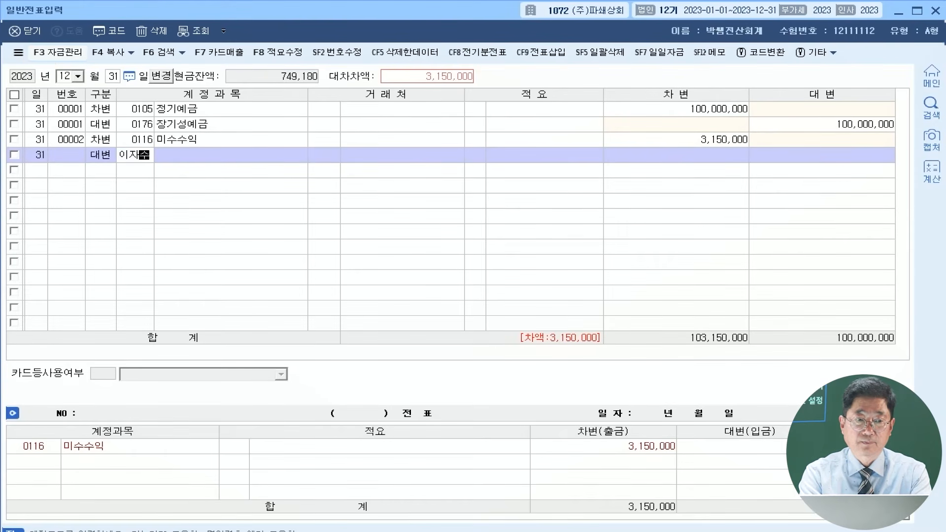
key("Return")
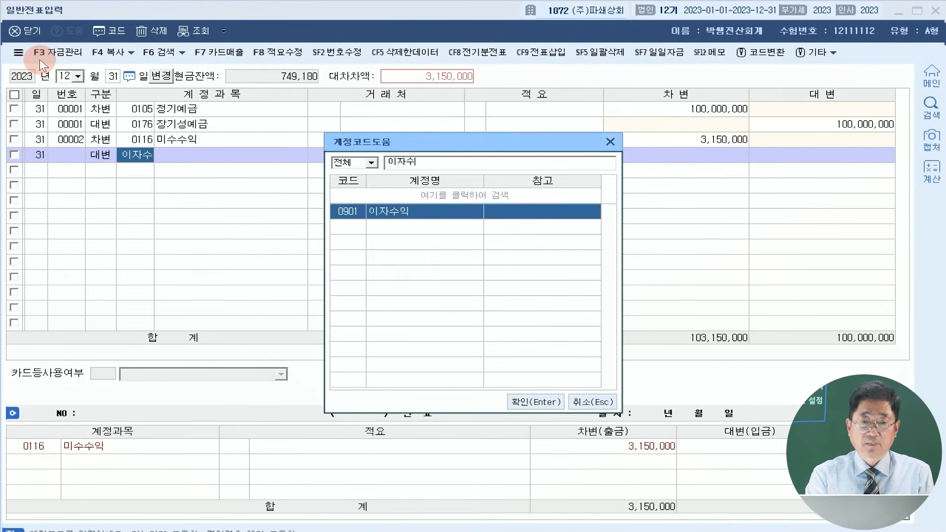
key("Return")
key("Return")
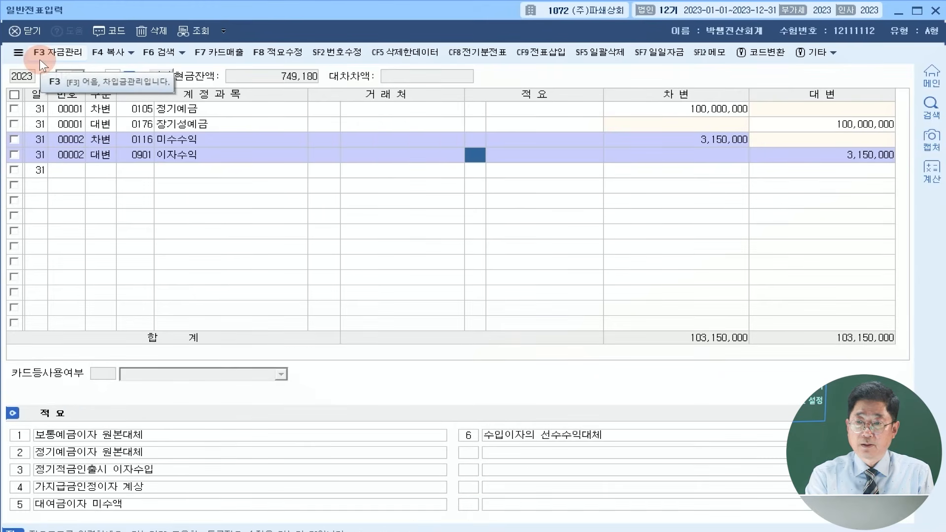
key("Return")
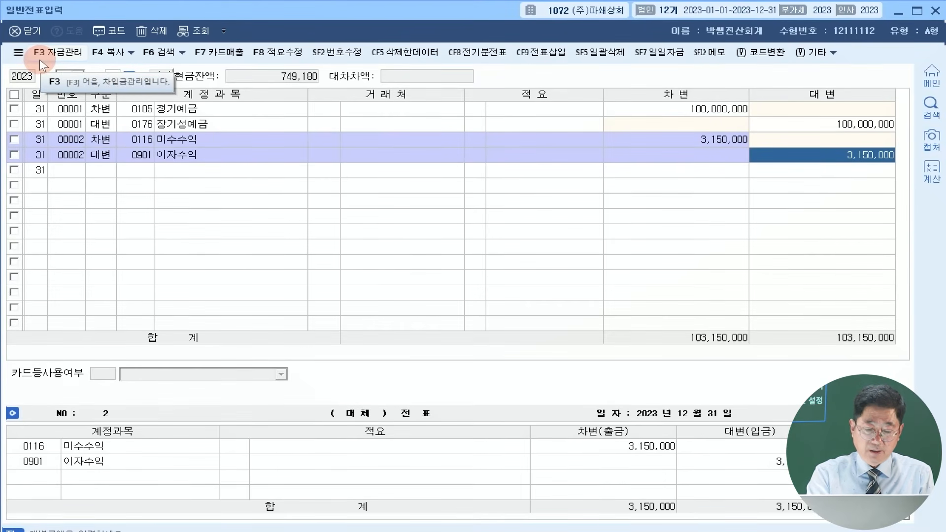
- Start a third December 31 voucher with a debit line for 0953 기부금 and the amount of 500,000
key("Return")
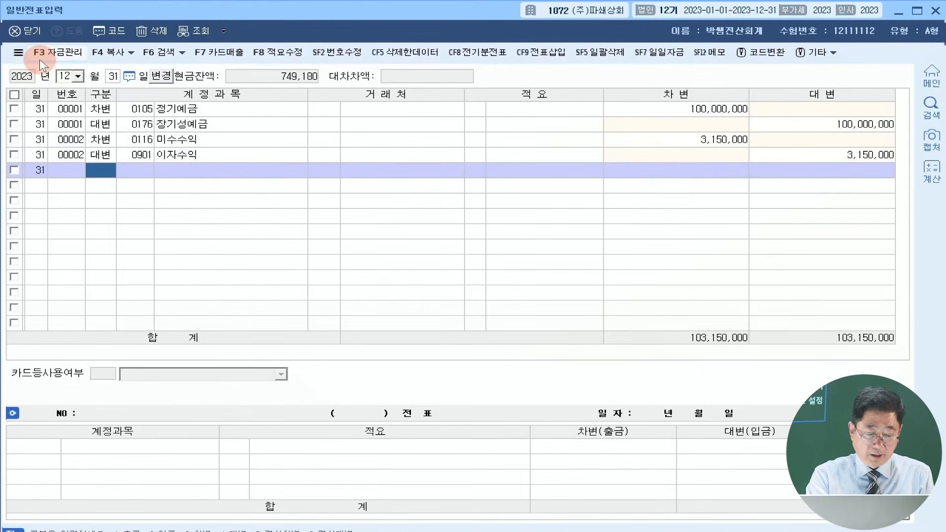
key("3")
key("Return")
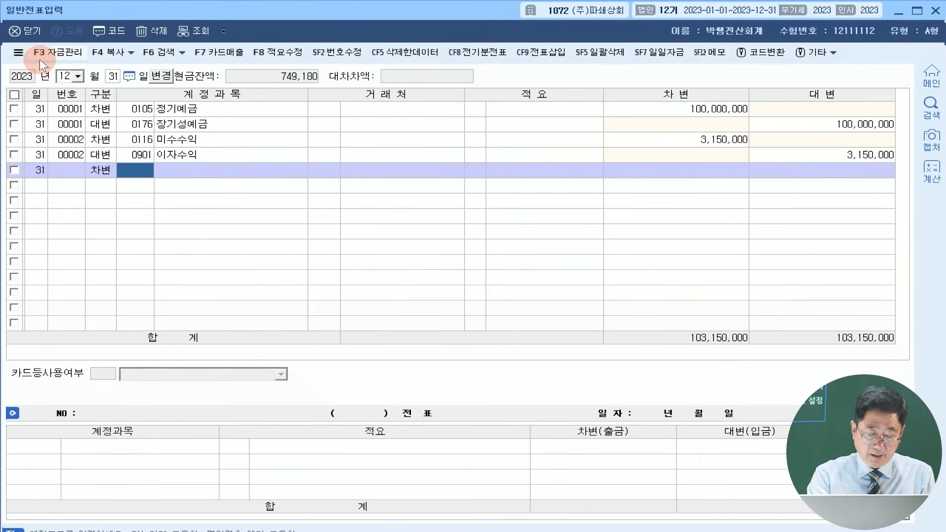
type("기부금")
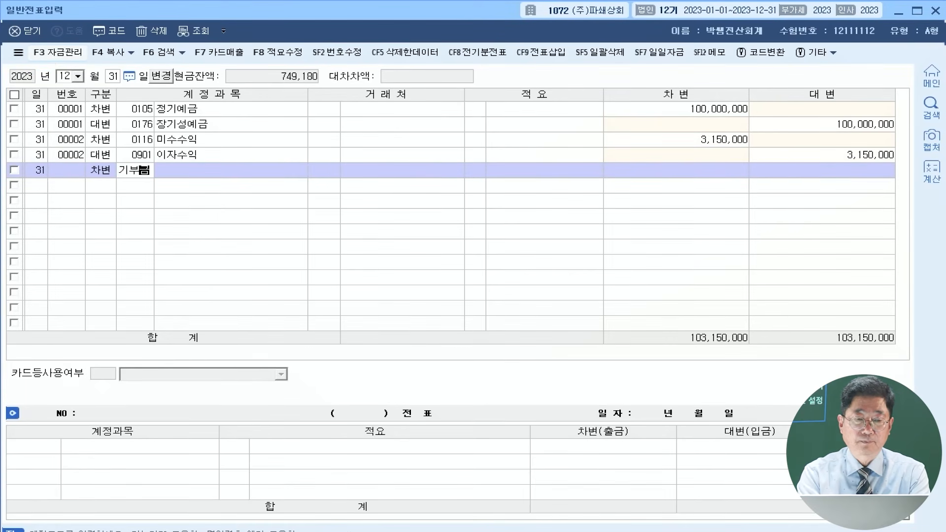
key("Return")
key("Return")
key("Return")
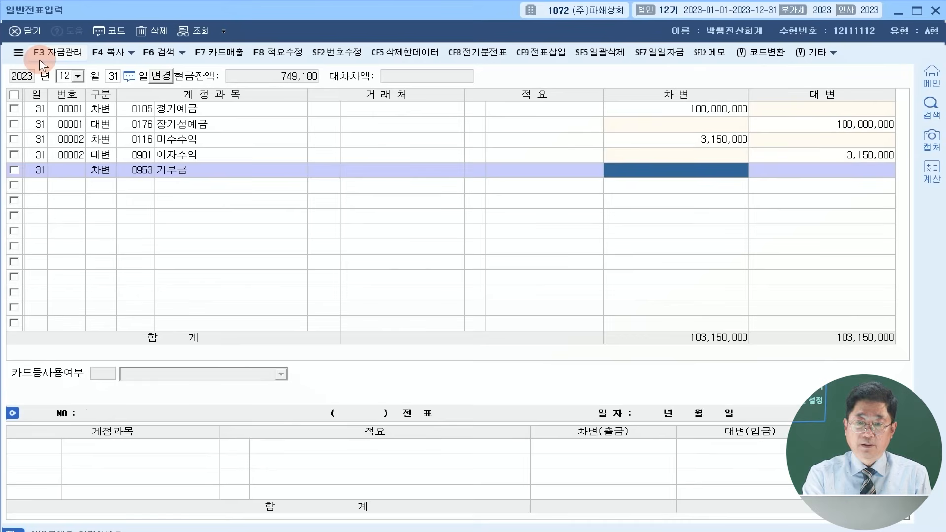
type("5000000")
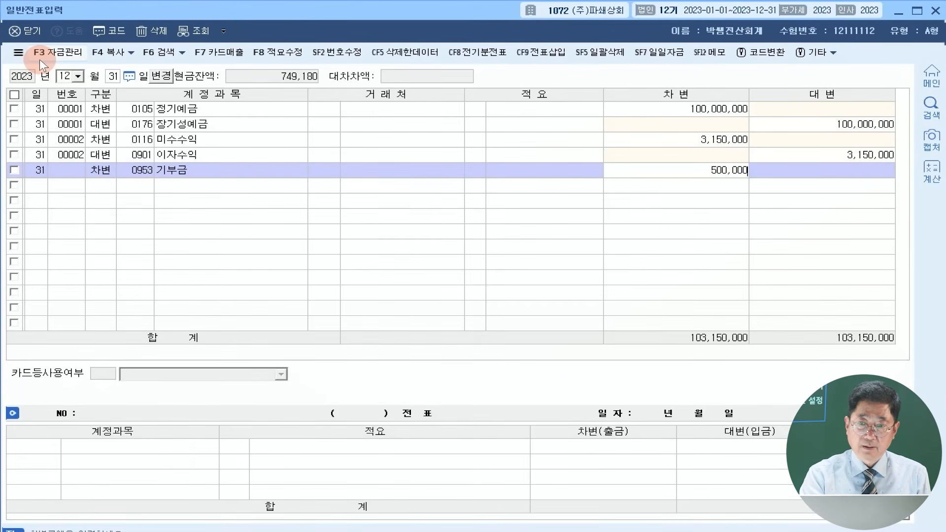
key("Return")
- Add a debit line for 0524 운반비 (제조원가) with the amount of 23,000, leaving the customer and description blank
type("3")
key("Return")
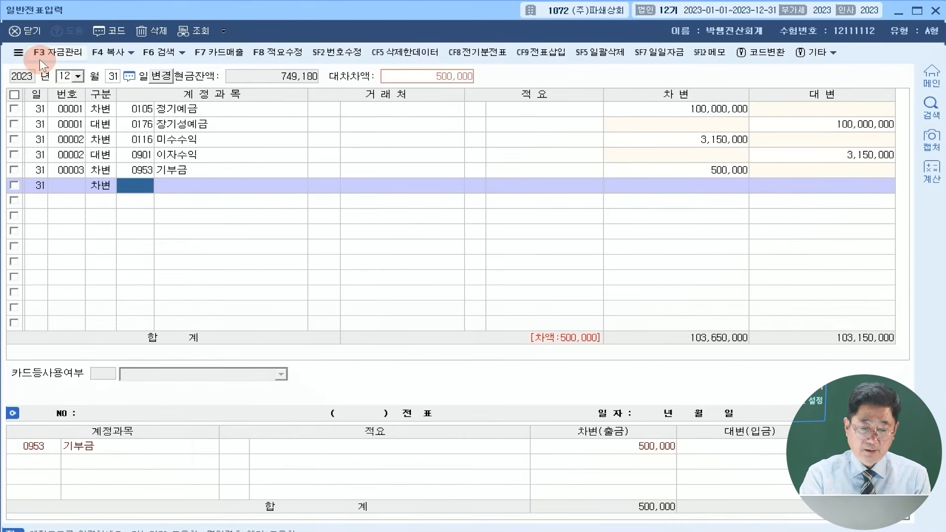
type("운반비")
key("Return")
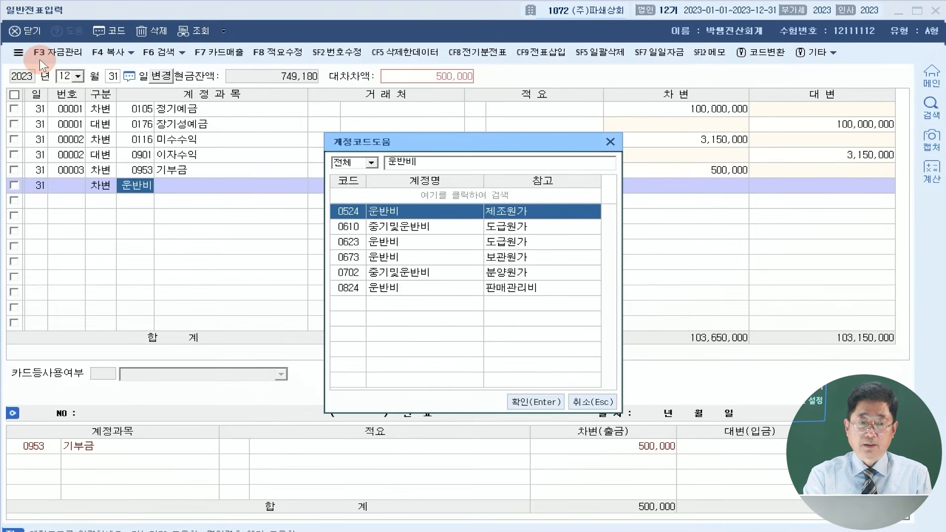
key("Return")
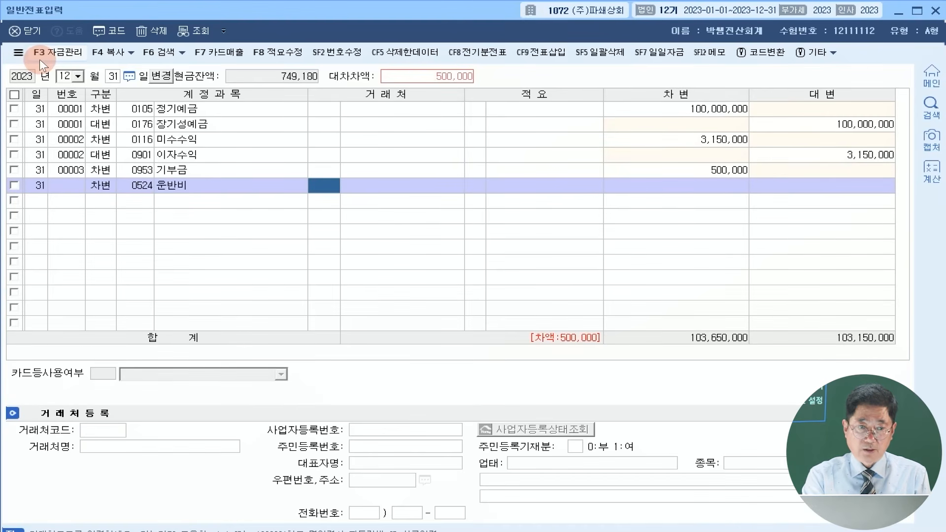
key("Return")
key("Return")
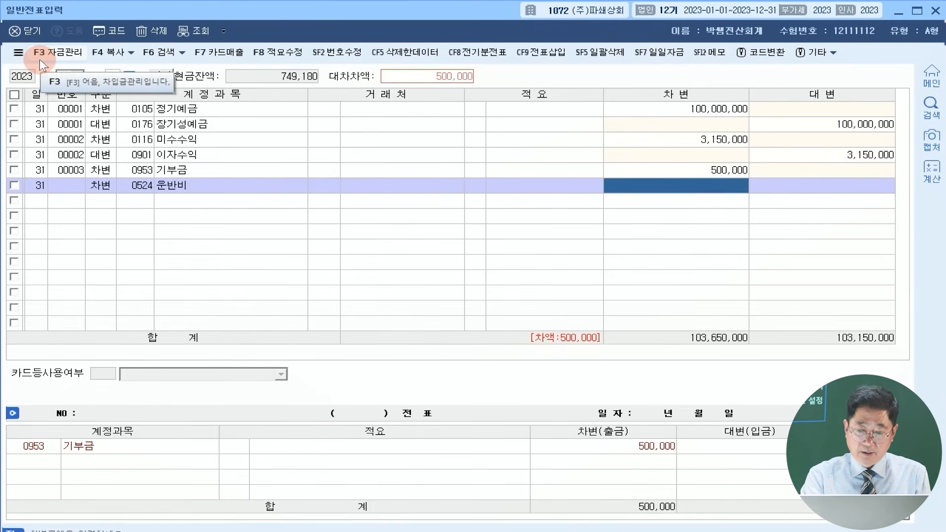
type("230000")
key("Return")
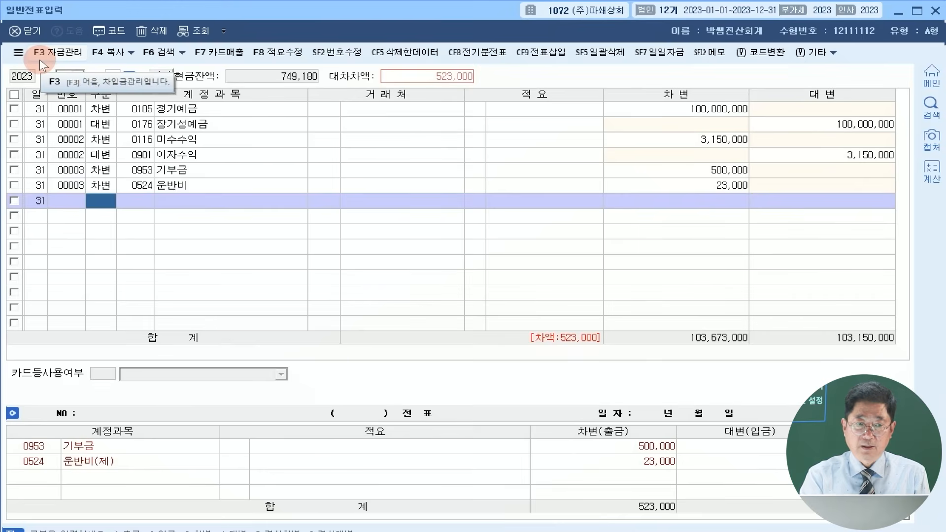
- Add a debit line for 0813 접대비 (판매관리비) with the amount of 100,000, finding the account by searching for 접대
type("3")
key("Return")
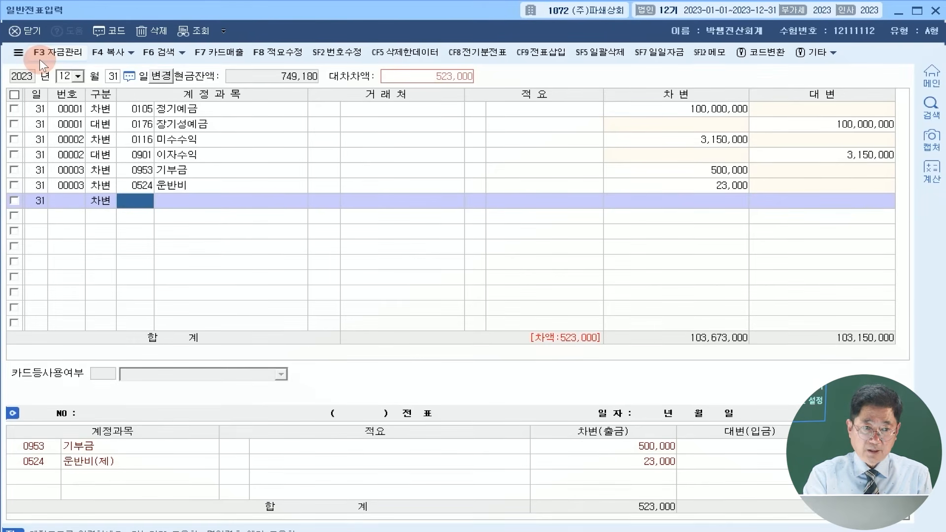
type("접대")
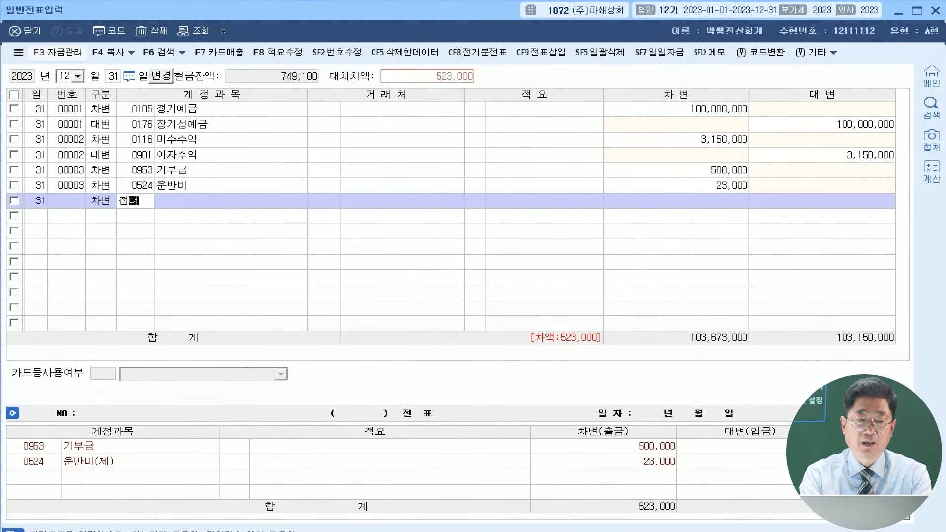
key("Return")
key("Down")
key("Down")
key("Down")
key("Down")
key("Down")
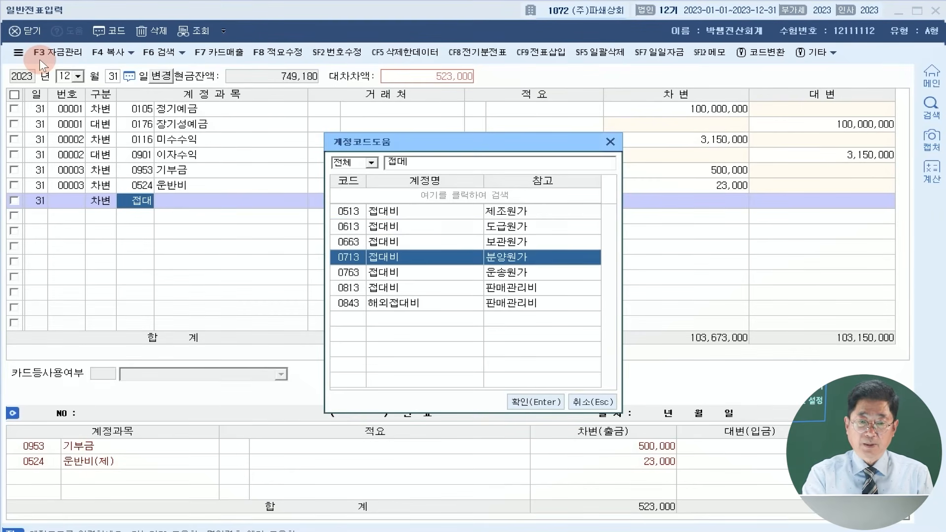
key("Return")
key("Return")
key("Return")
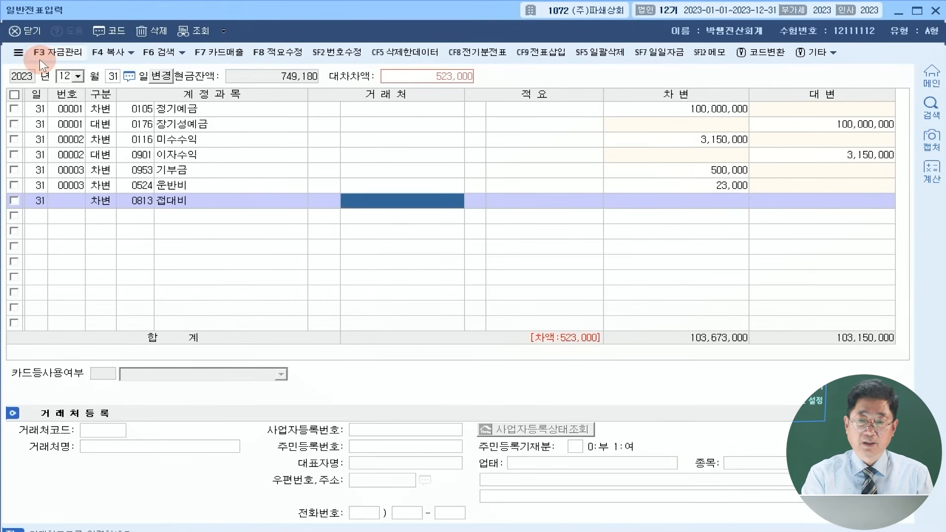
type("1000000")
key("Return")
key("Return")
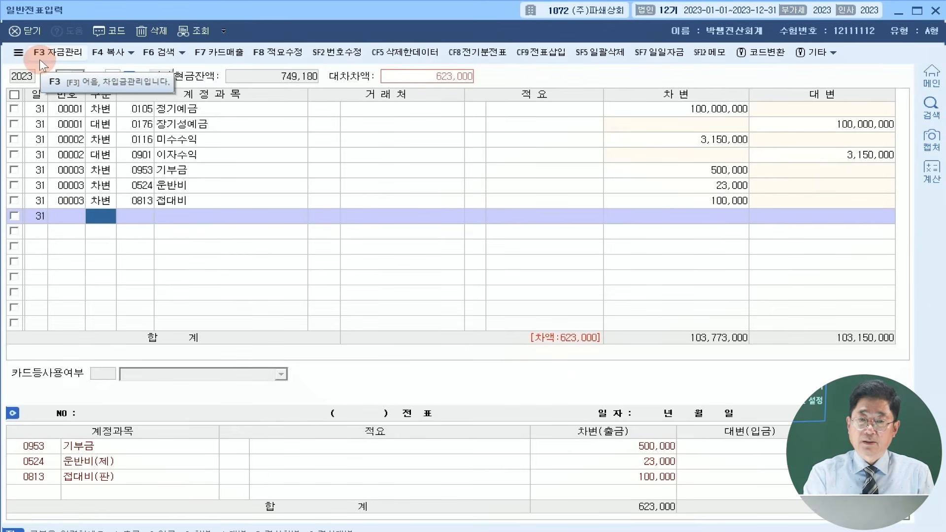
- Balance the third voucher with a credit line for 0141 현금과부족 and the amount of 623,000
key("Return")
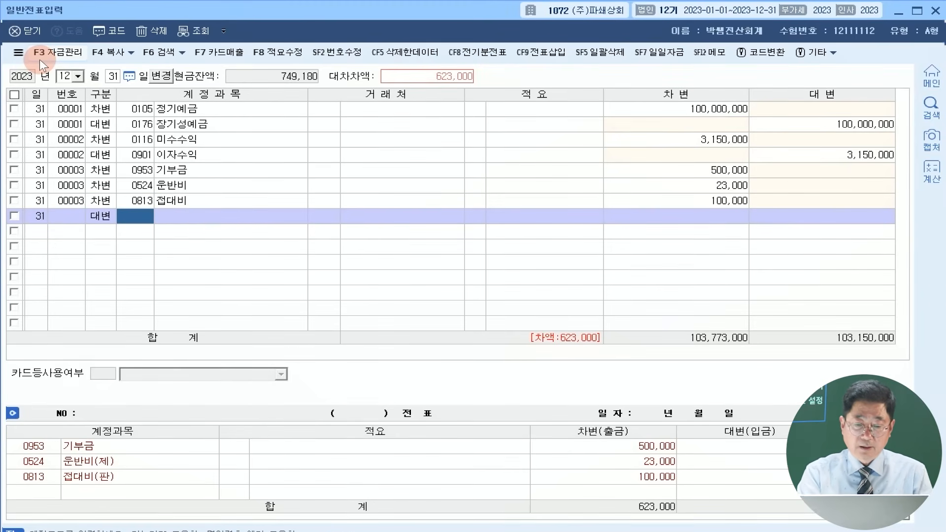
type("현금")
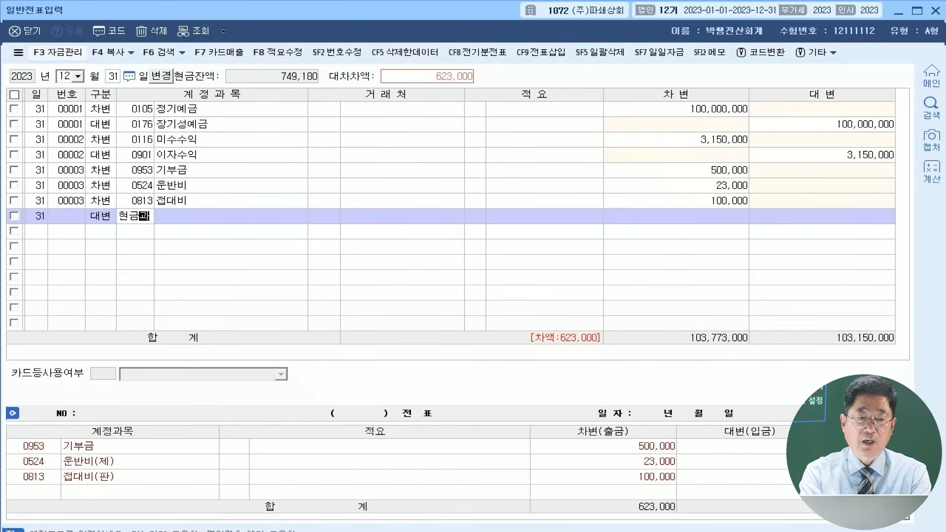
type("과")
key("Return")
key("Return")
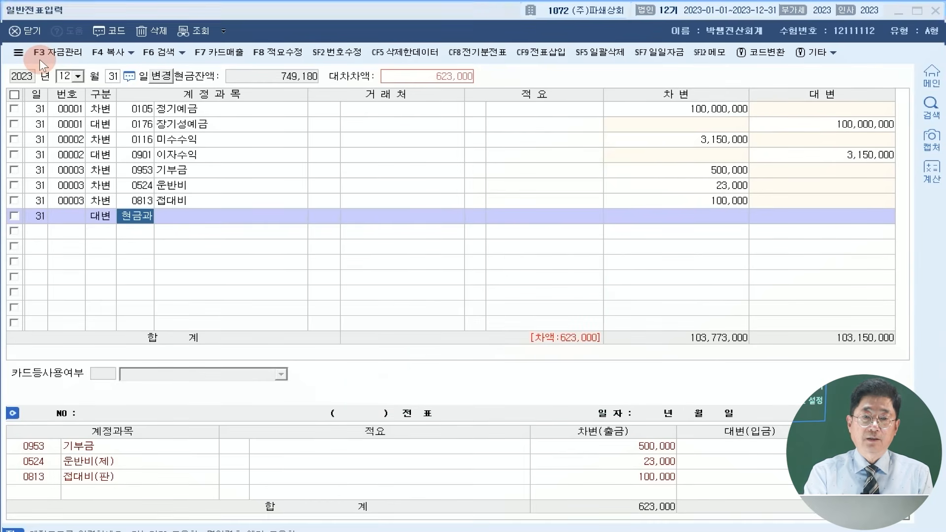
key("Return")
key("Return")
key("Return")
key("Return")
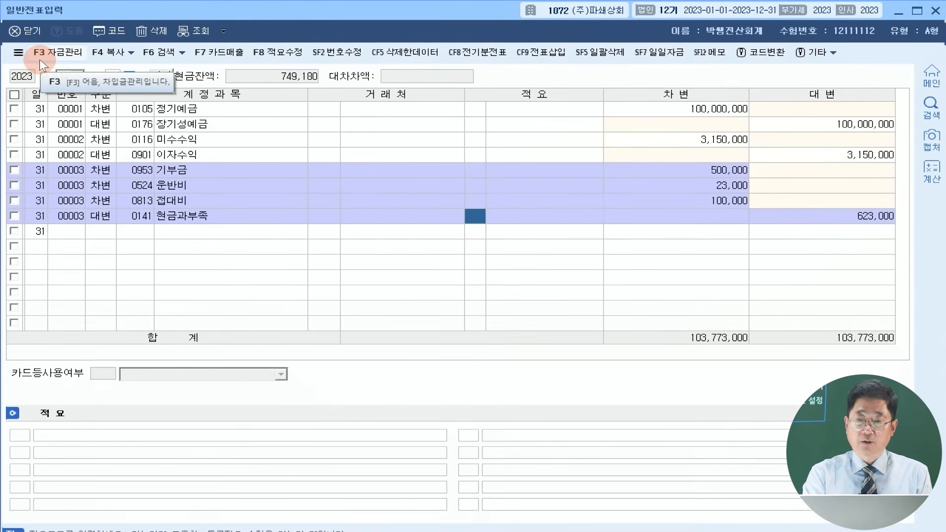
key("Return")
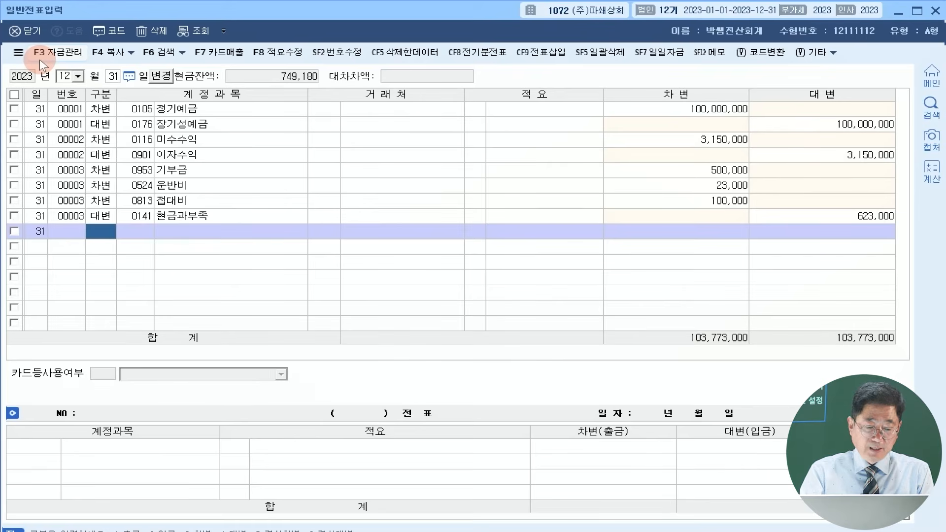
- Start a fourth December 31 voucher with a debit line for 0959 재고자산감모손실 and the amount of 5,000,000, searching for the account by 재고자
type("3")
key("Return")
type("w")
key("BackSpace")
key("BackSpace")
key("BackSpace")
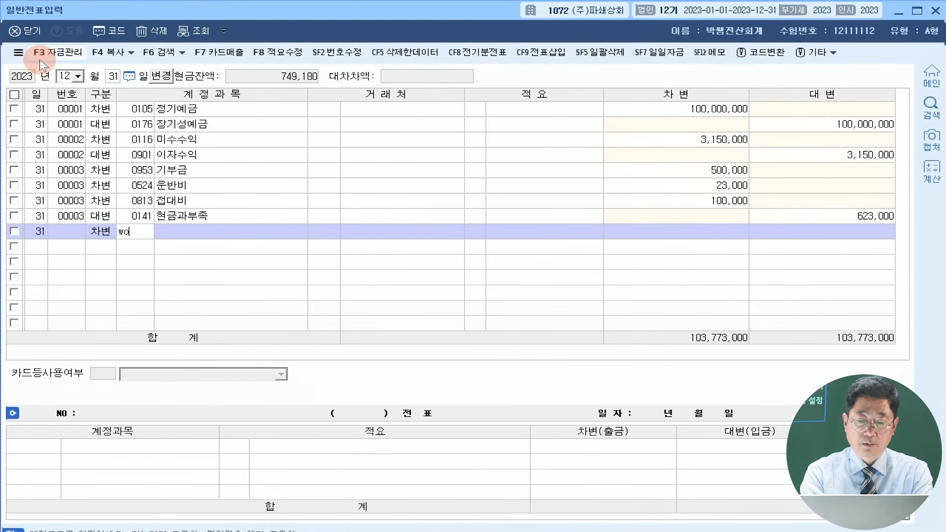
type("wk")
key("BackSpace")
key("BackSpace")
type("재고자")
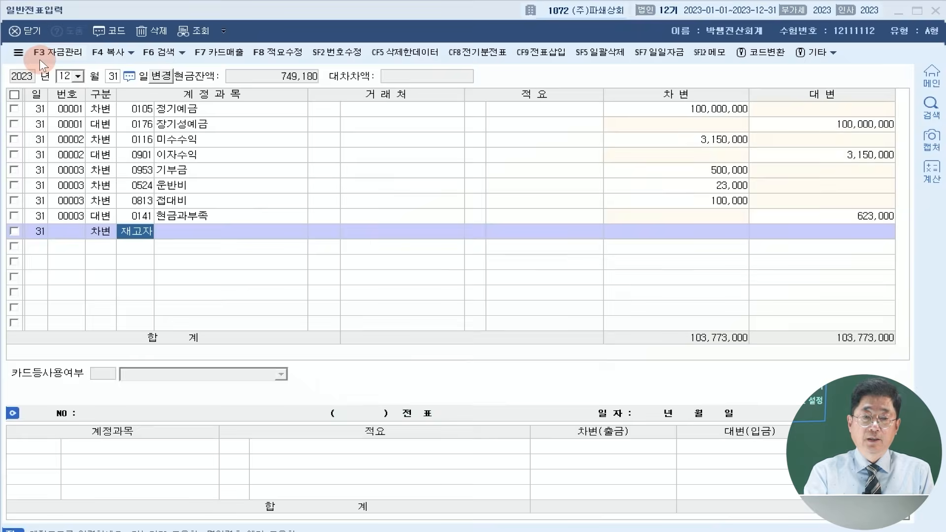
key("Return")
key("Return")
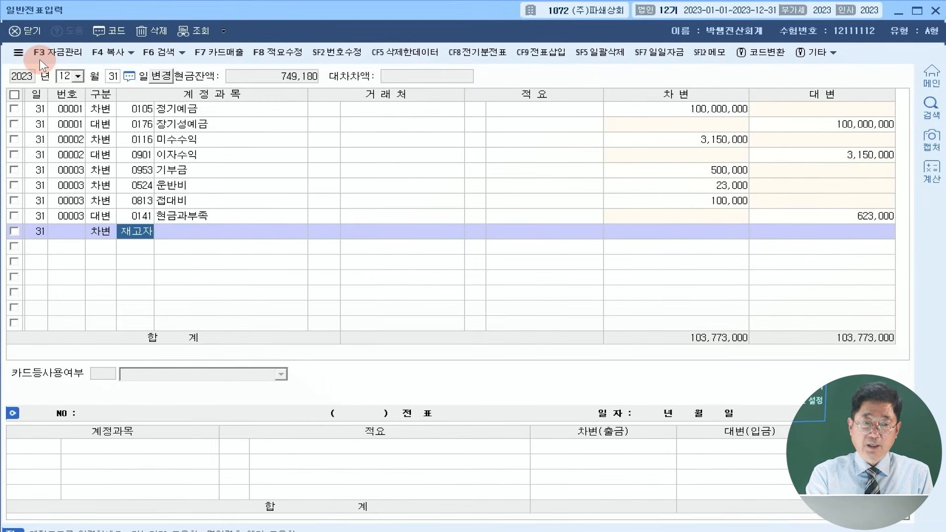
key("Return")
key("Return")
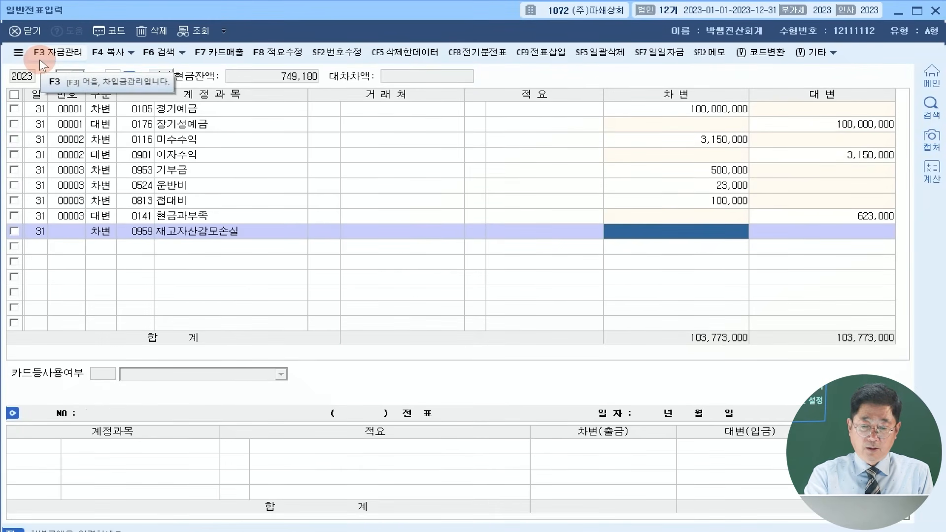
type("5++")
key("Return")
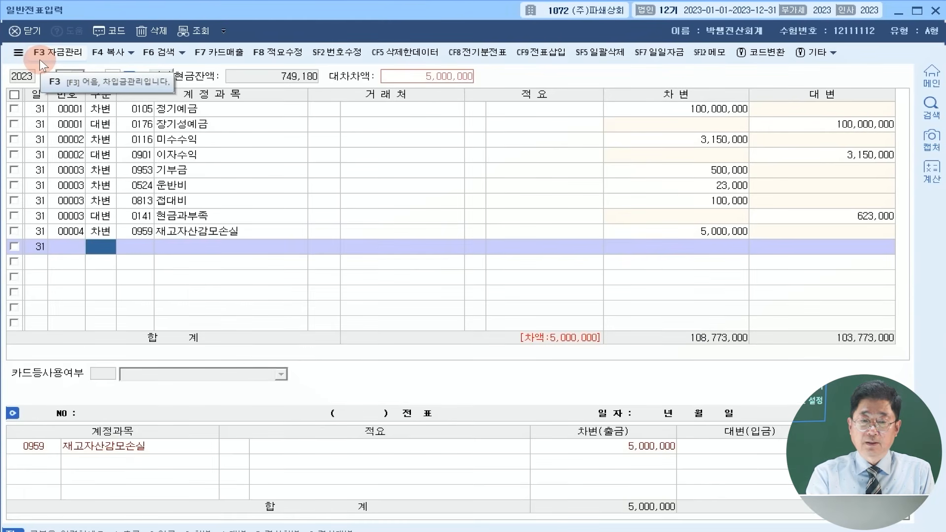
- Add a credit line for 0146 상품 with the amount of 5,000,000 and description 8, 타계정으로 대체액 손익계산서 반영분
type("4")
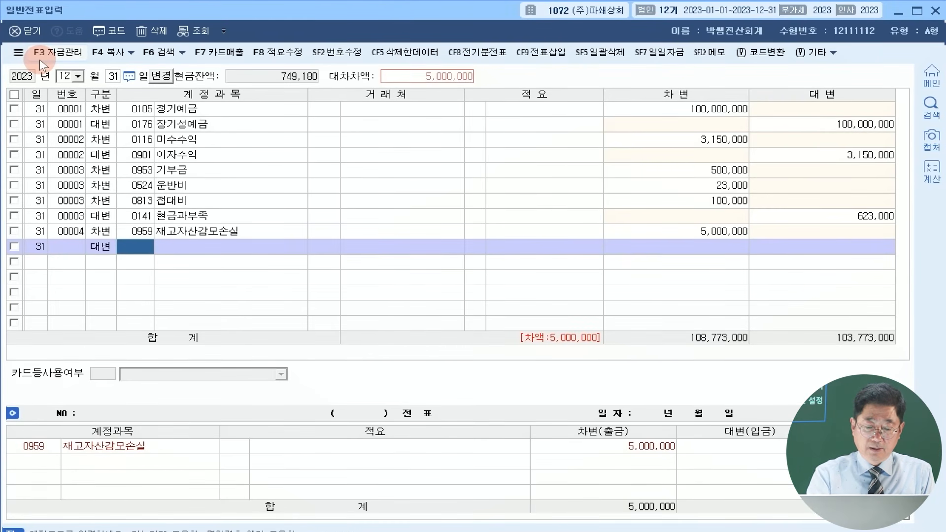
type("0146")
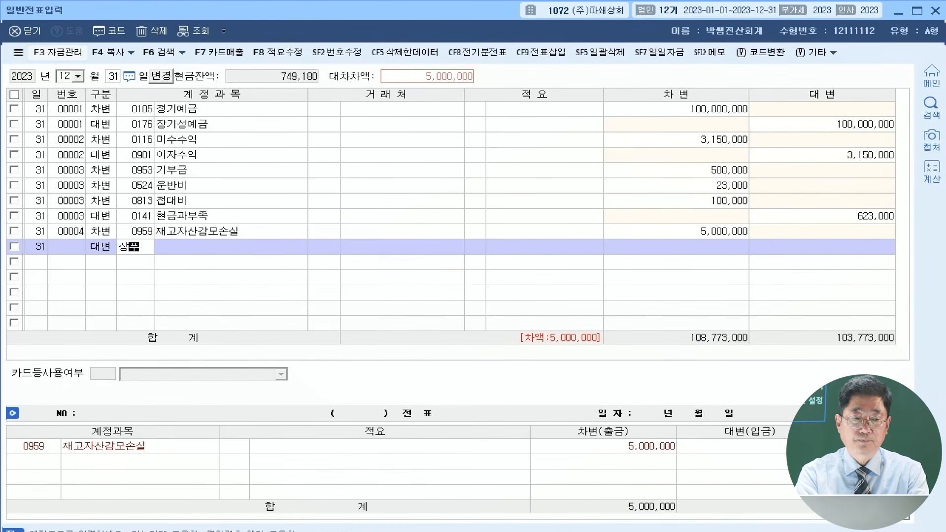
key("Return")
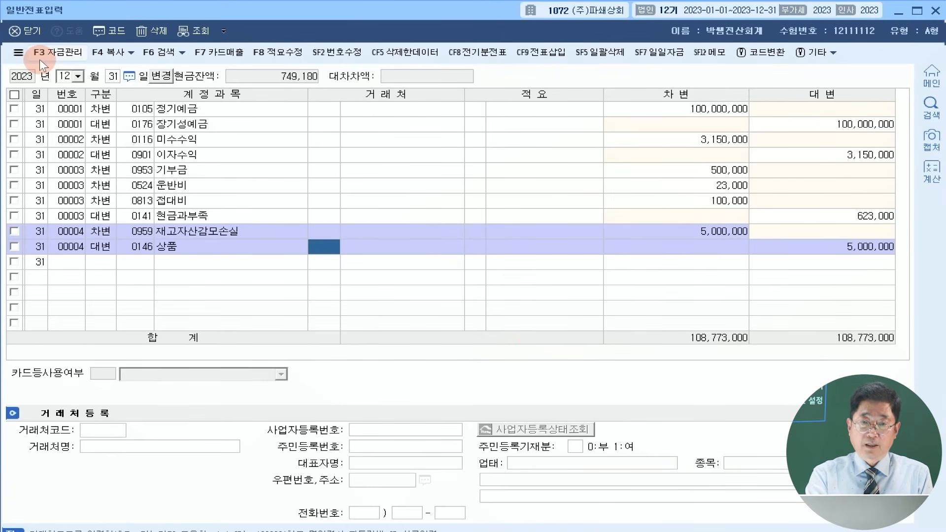
key("Return")
key("Return")
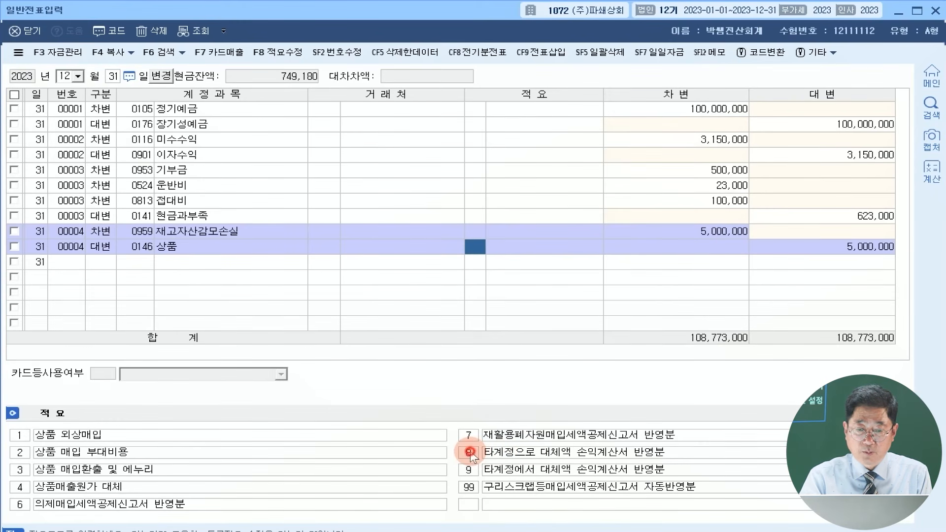
type("8")
key("Return")
key("Return")
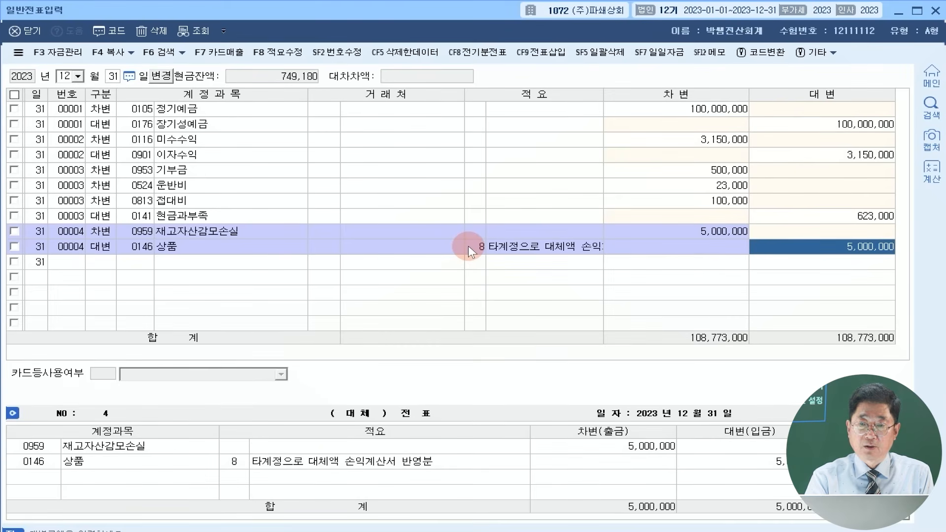
key("Return")
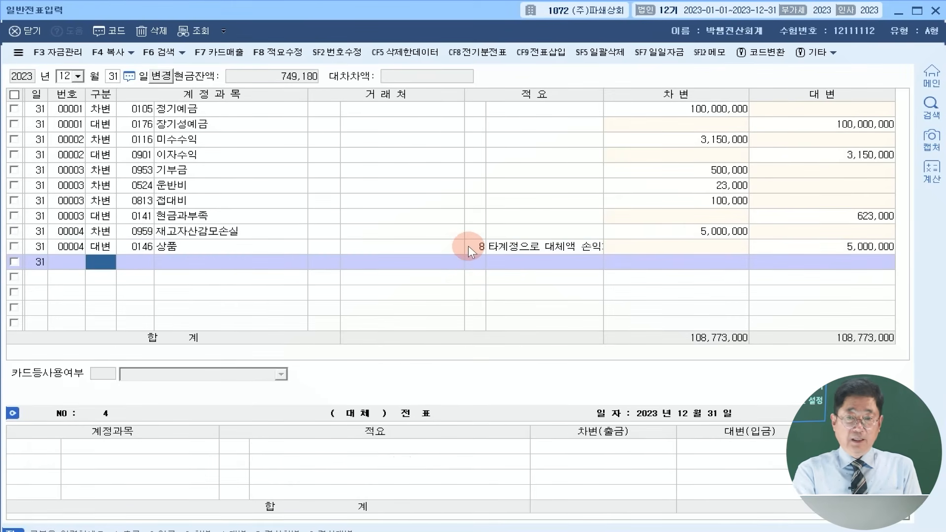
- Leave 일반전표입력 and load 결산자료입력 for the period January to December 2023
left_click(935, 9)
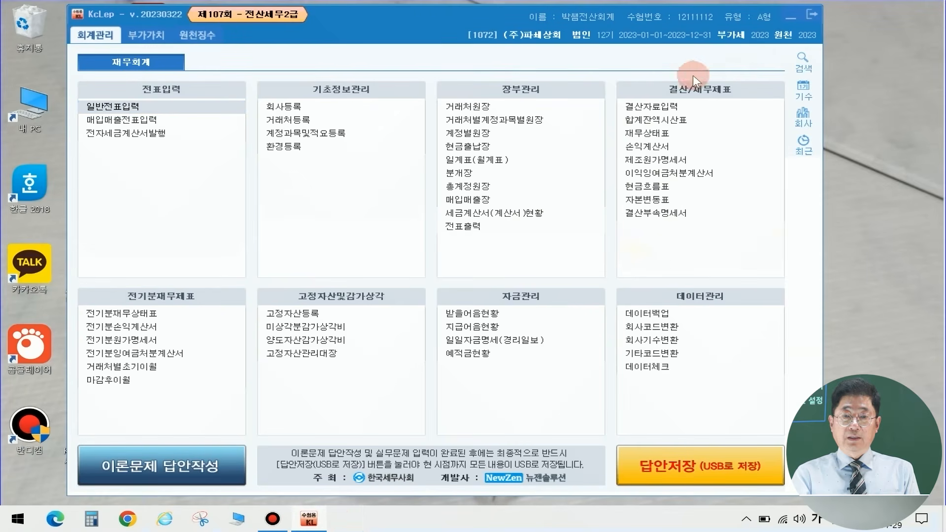
left_click(646, 105)
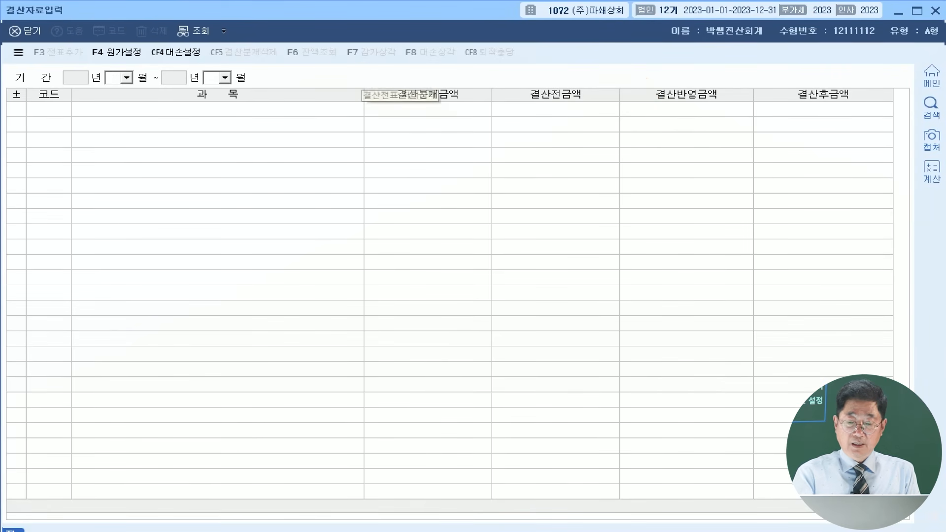
key("Return")
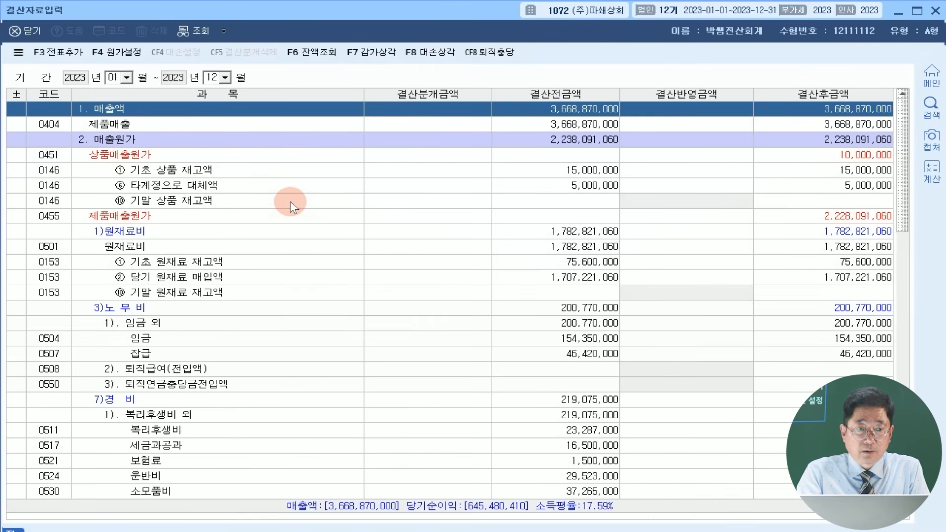
- Enter 10,000,000 as the 결산반영금액 for 0146 기말 상품 재고액
left_click(669, 206)
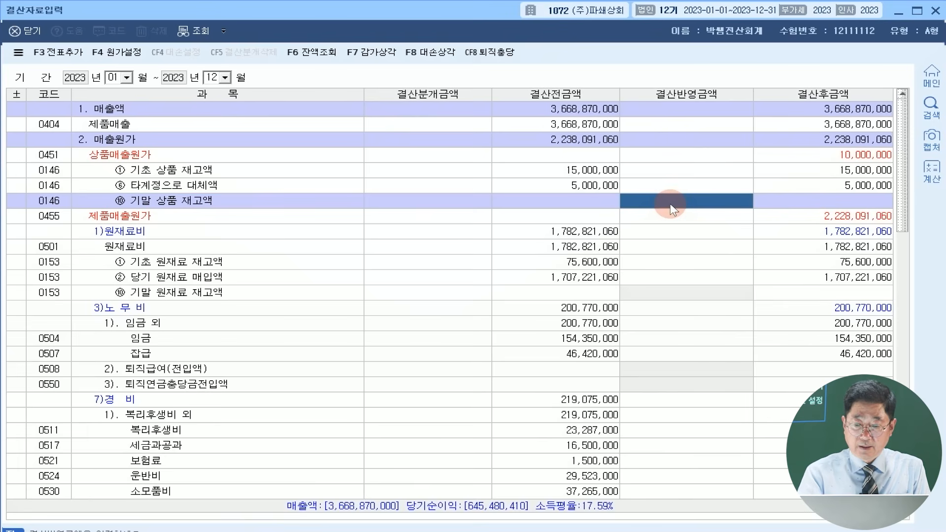
left_click(671, 203)
type("10,000,000")
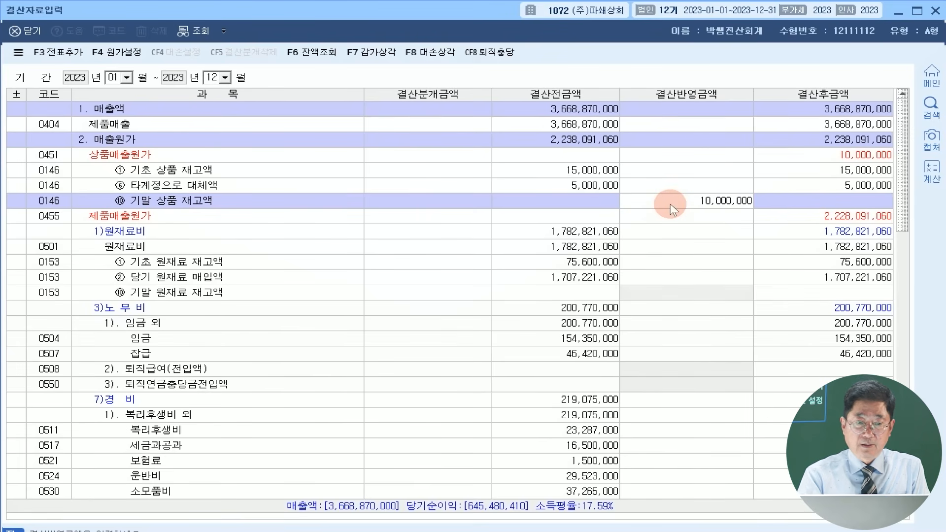
key("Return")
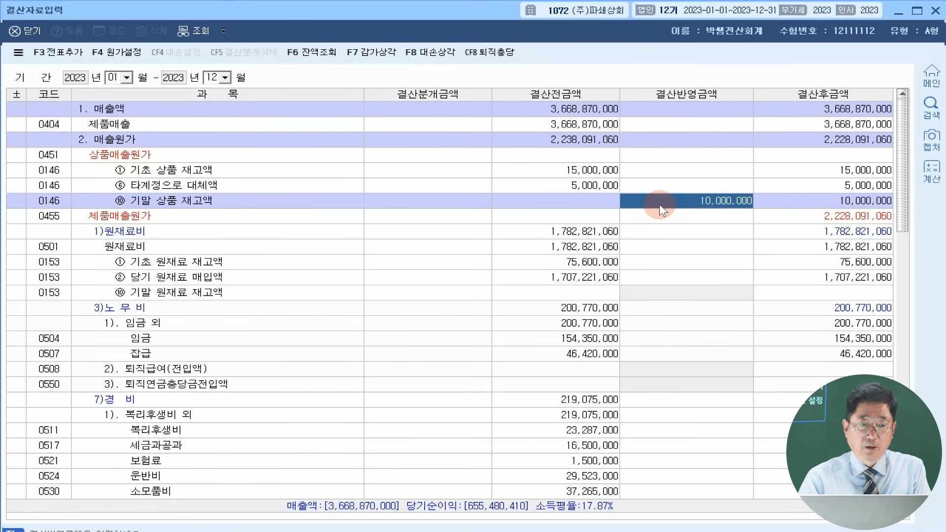
- Enter 9,300,000 as the 결산반영금액 for 0153 기말 원재료 재고액
left_click(244, 293)
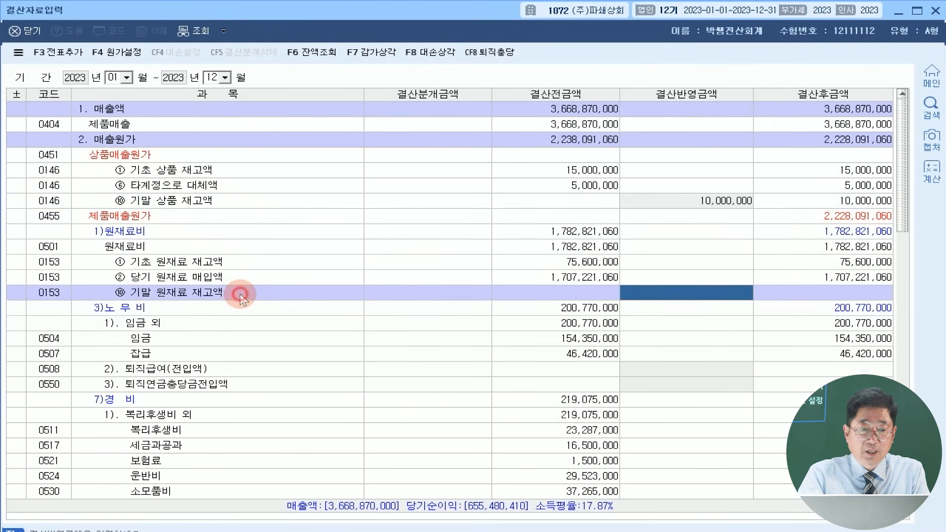
left_click(708, 294)
type("9300000")
key("Return")
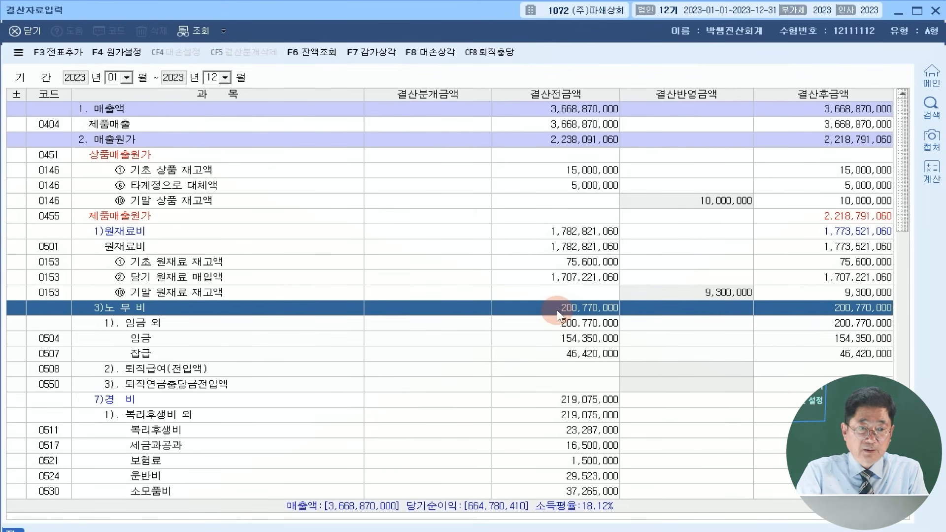
- Enter 5,425,000 as the 결산반영금액 for 0150 기말 제품 재고액 and add the closing entries to 일반전표
scroll(557, 310, "down", 1)
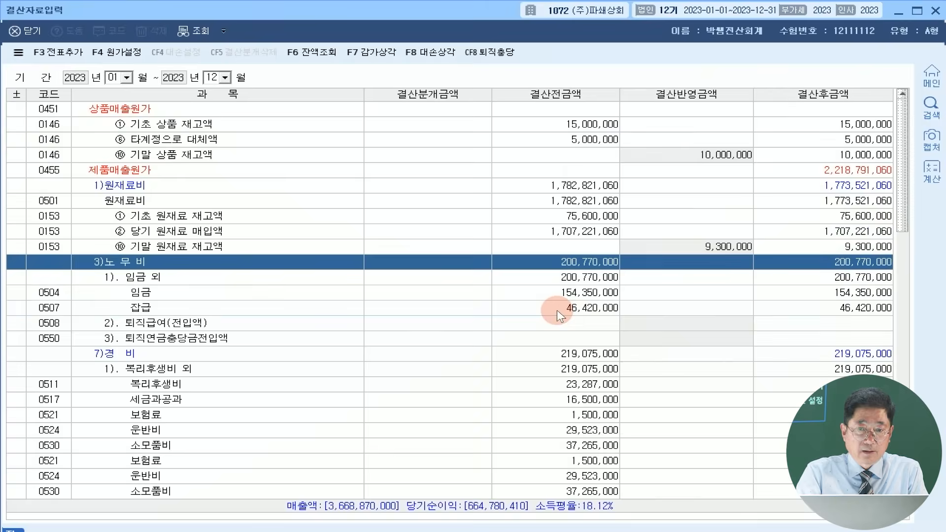
scroll(556, 310, "down", 1)
scroll(557, 309, "down", 4)
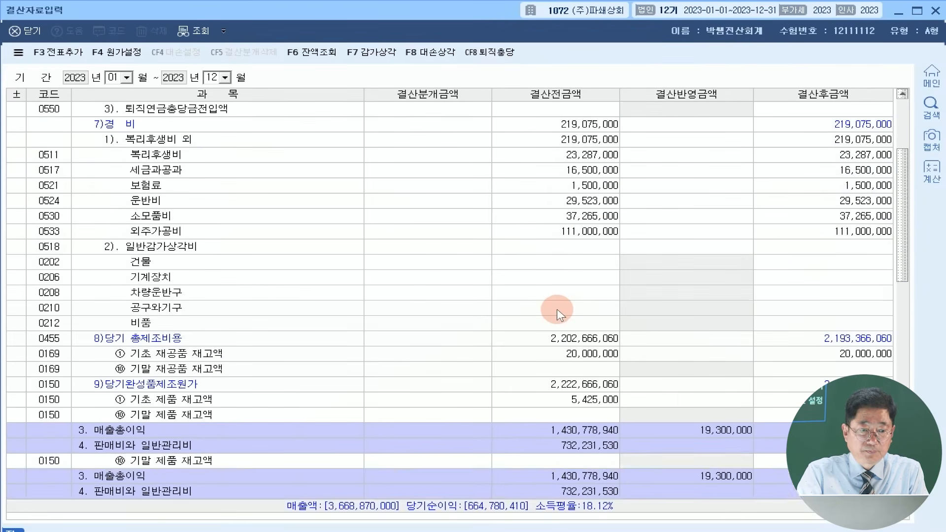
left_click(193, 416)
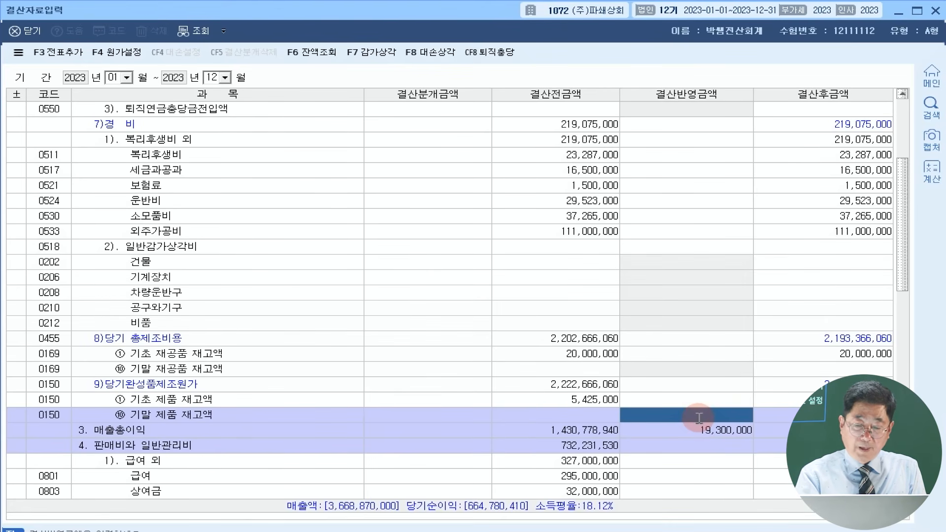
type("5,425")
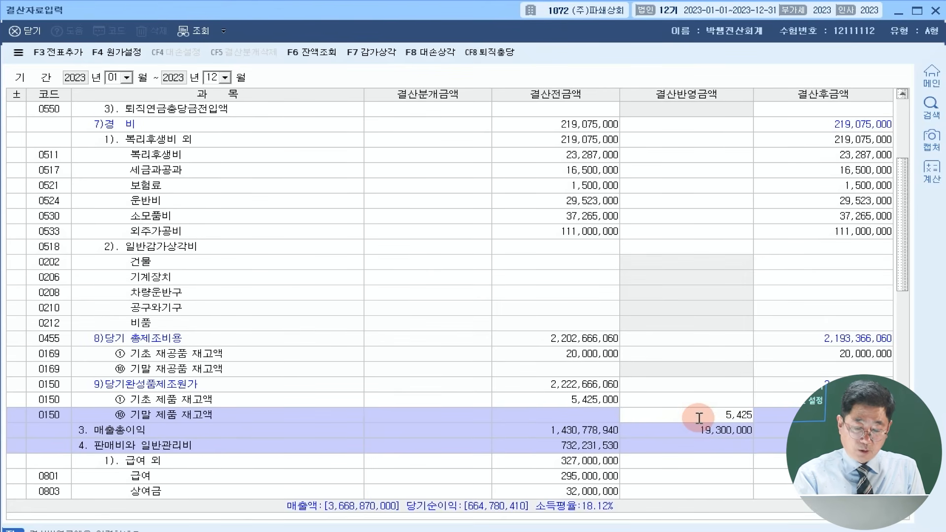
type(",000")
key("Return")
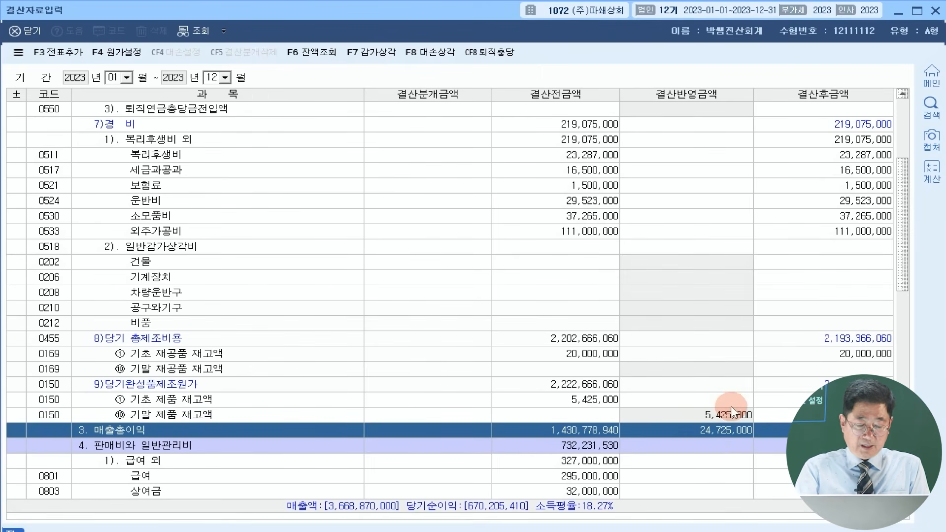
left_click(61, 53)
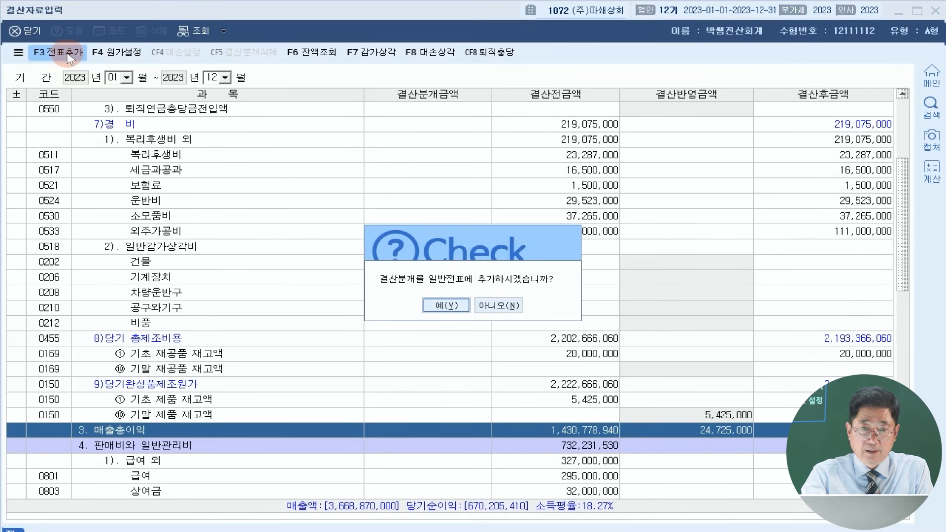
left_click(437, 301)
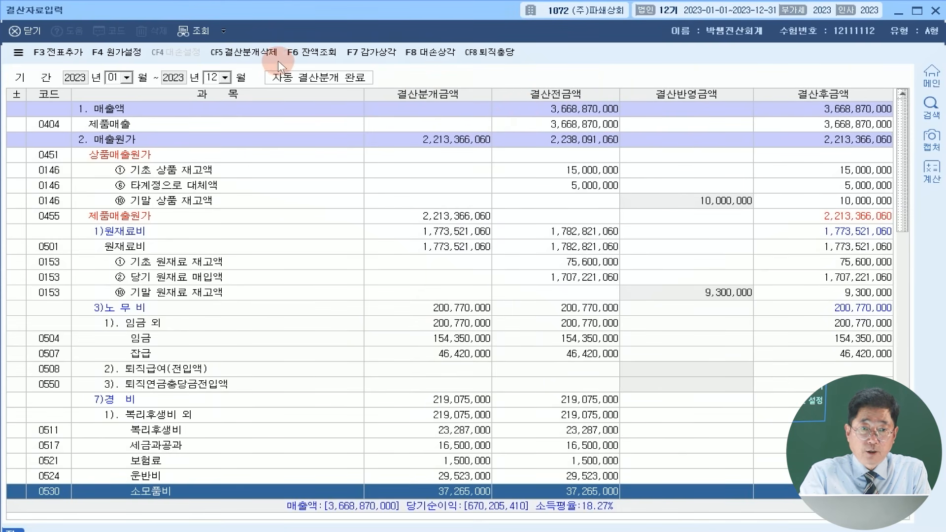
- Check the 대손상각 additions for each receivable at the 1.00% 대손율 and apply them to the closing data
left_click(436, 49)
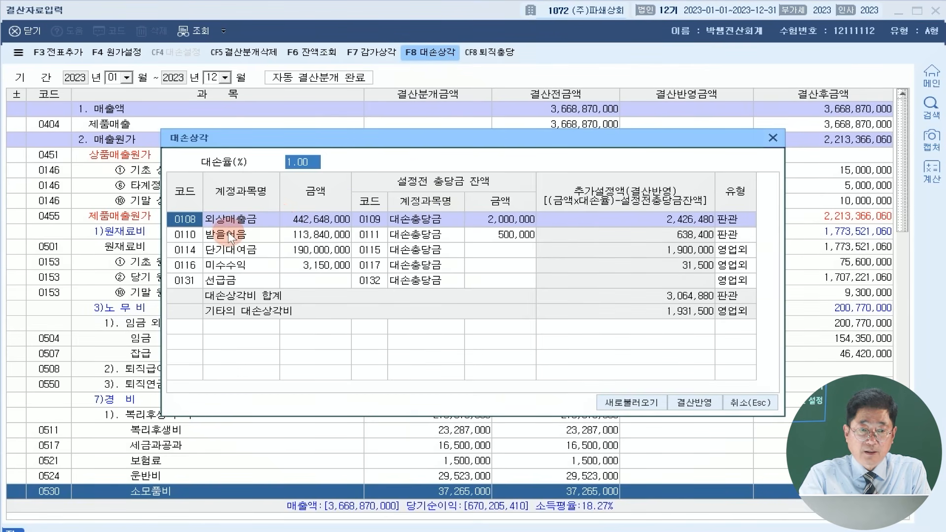
left_click(231, 250)
left_click(295, 219)
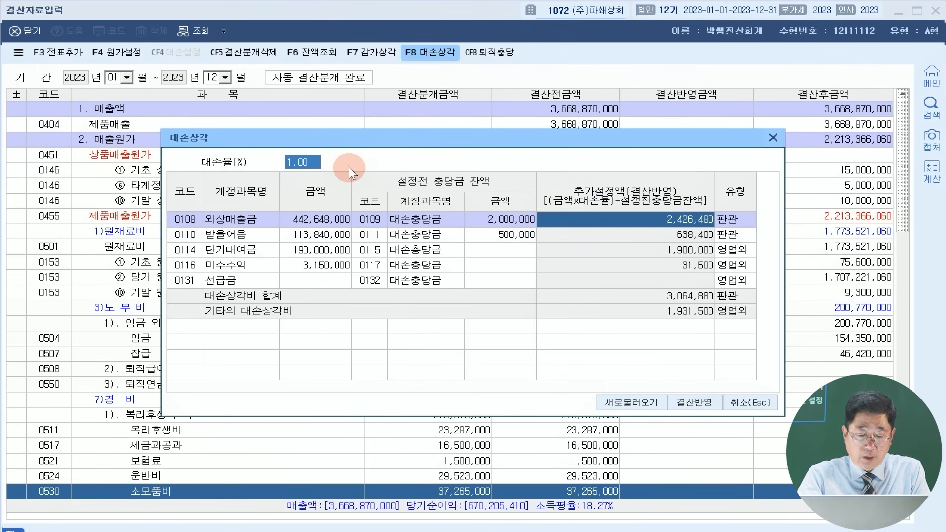
left_click(662, 218)
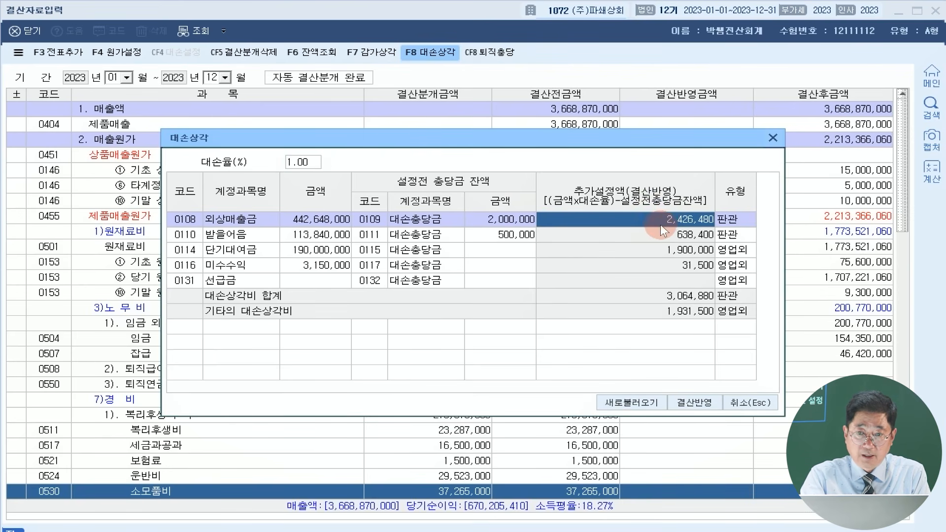
left_click(664, 234)
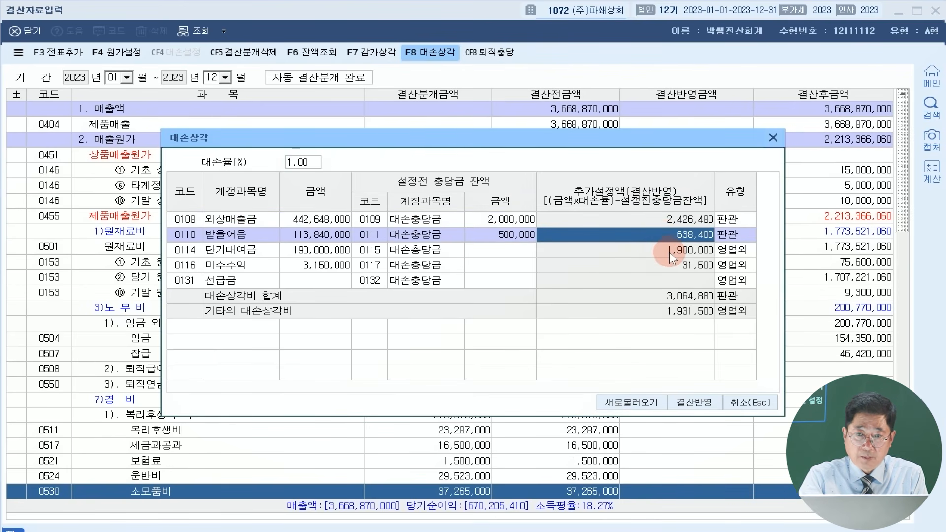
left_click(669, 252)
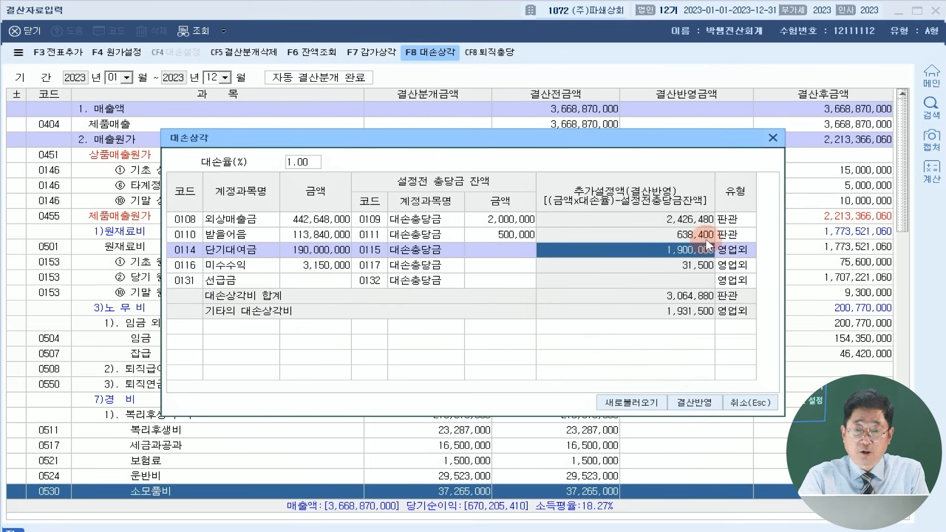
left_click(695, 404)
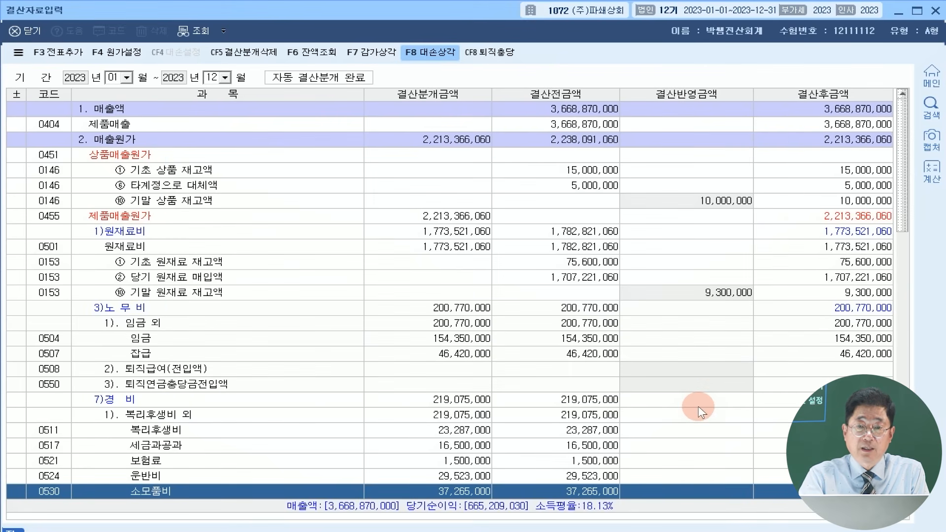
- Add the closing entries, including the 대손상각 amounts, to 일반전표 again
left_click(59, 51)
left_click(447, 326)
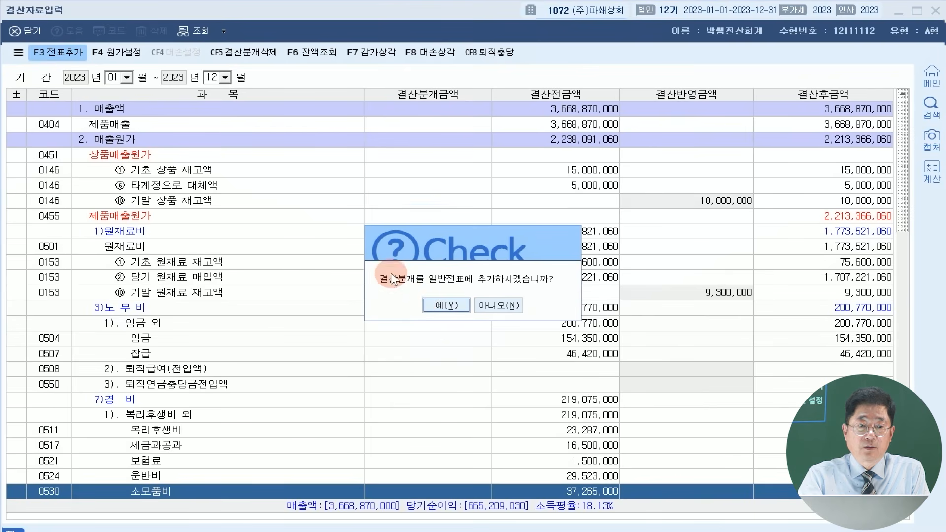
left_click(436, 307)
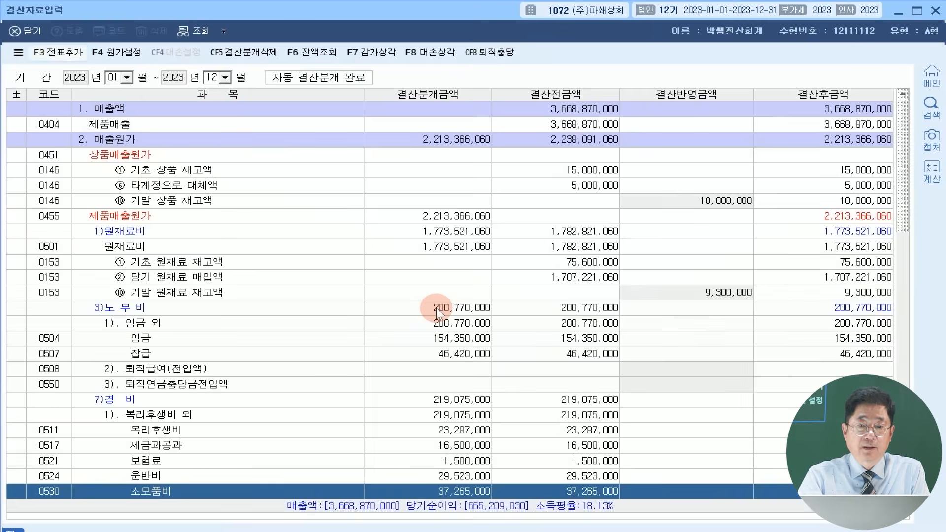
- Examine the 외상매출금 and 받을어음 amounts under 0835 대손상각 in the closing data
scroll(393, 245, "down", 5)
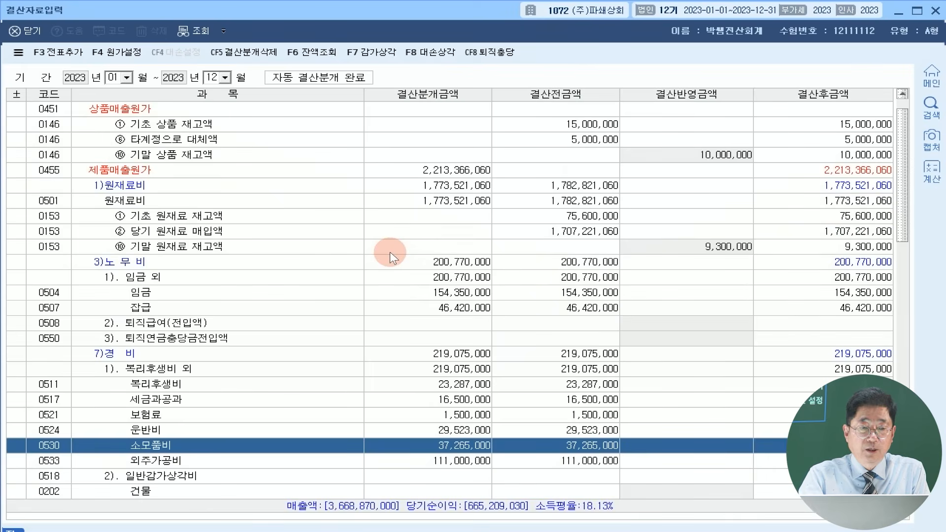
scroll(390, 251, "down", 7)
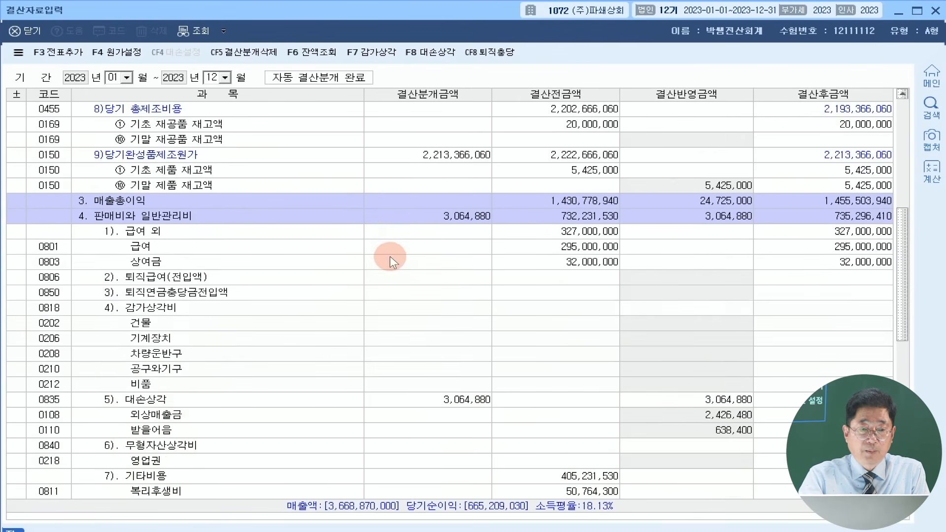
scroll(248, 311, "down", 1)
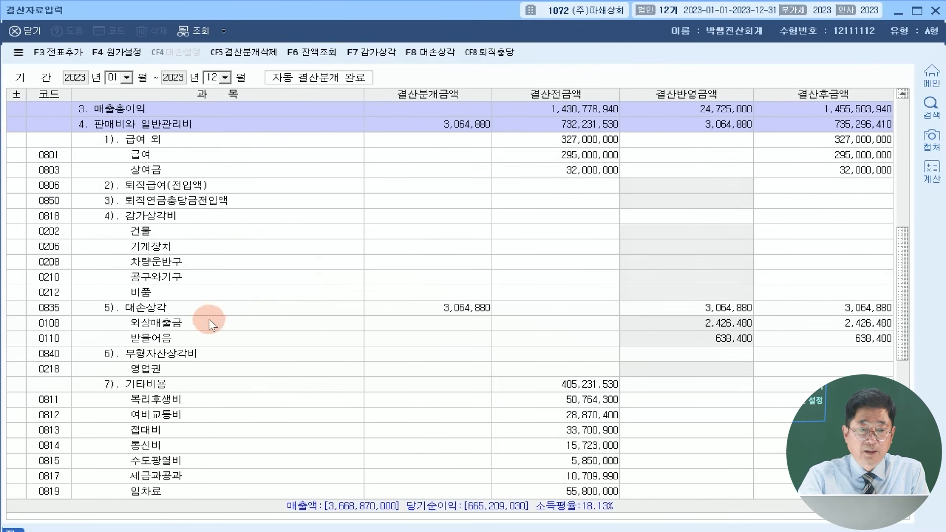
left_click(175, 326)
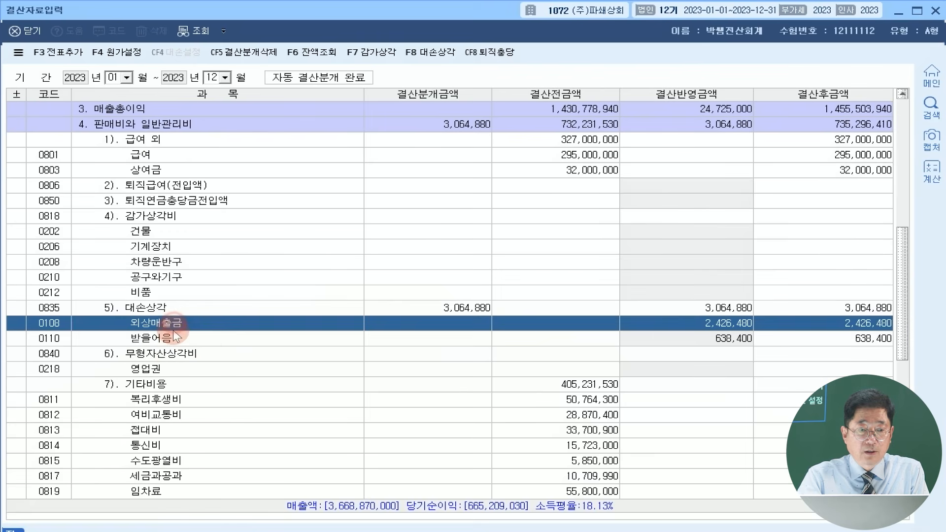
left_click(172, 338)
scroll(273, 341, "down", 5)
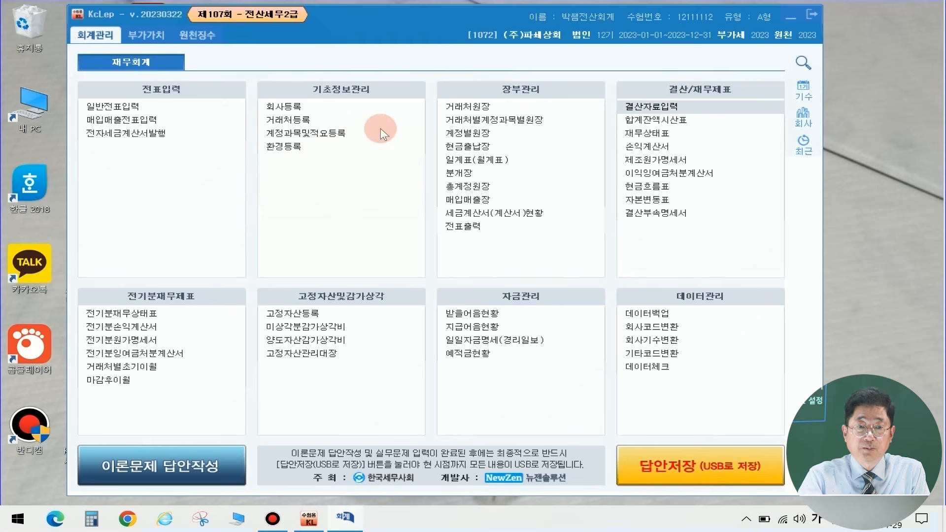
- Load the December 31 vouchers in 일반전표입력 and examine the automatic closing entries for 기타의대손상각비 and 대손상각비
left_click(935, 9)
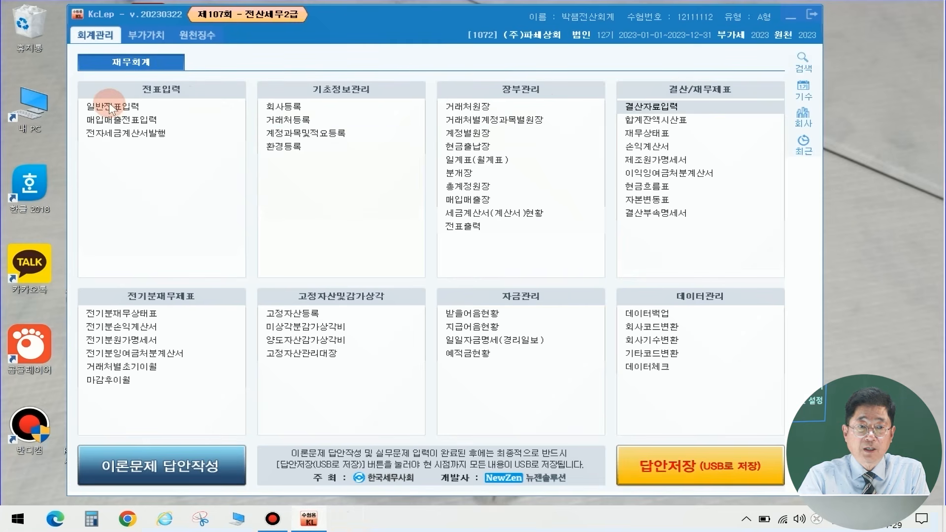
left_click(135, 84)
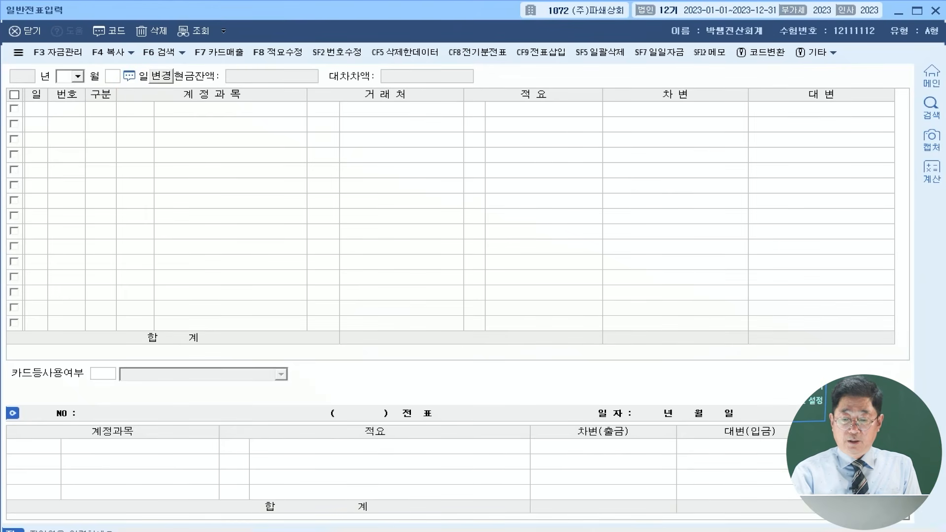
type("1231")
key("Return")
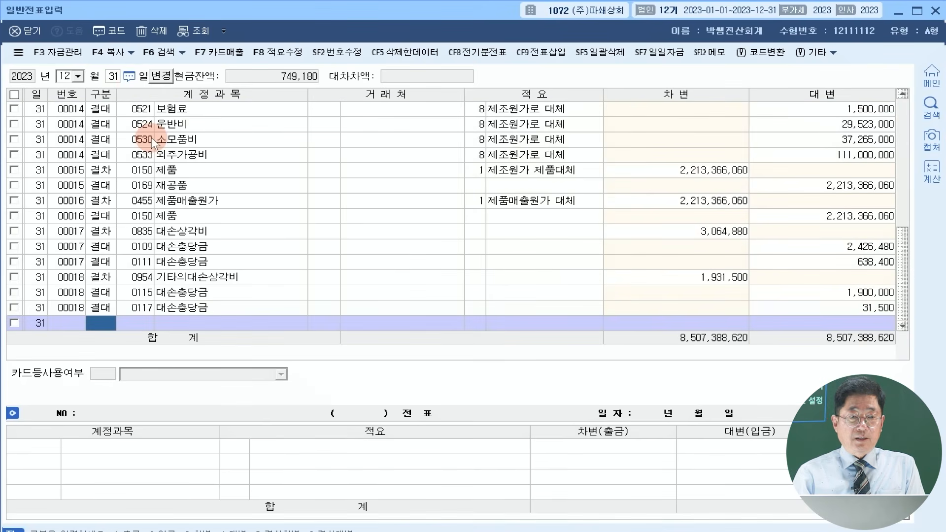
left_click(197, 292)
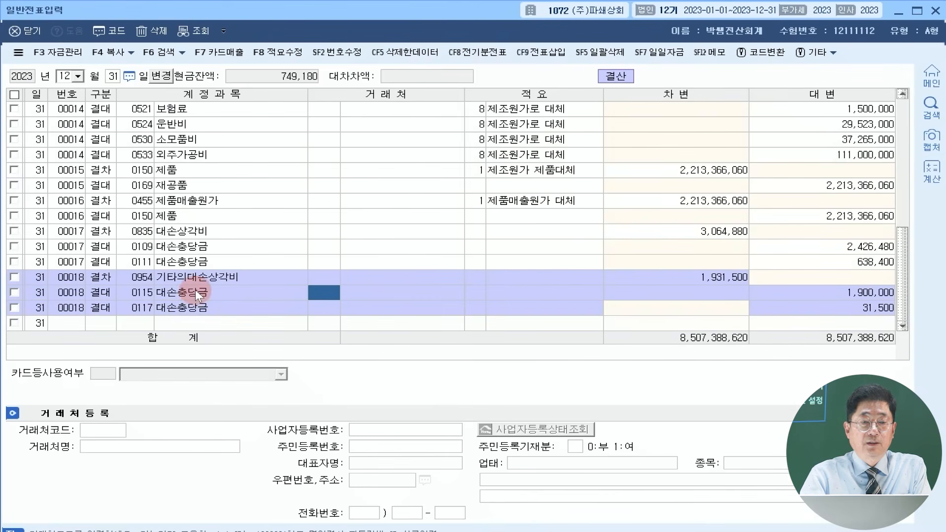
left_click(192, 232)
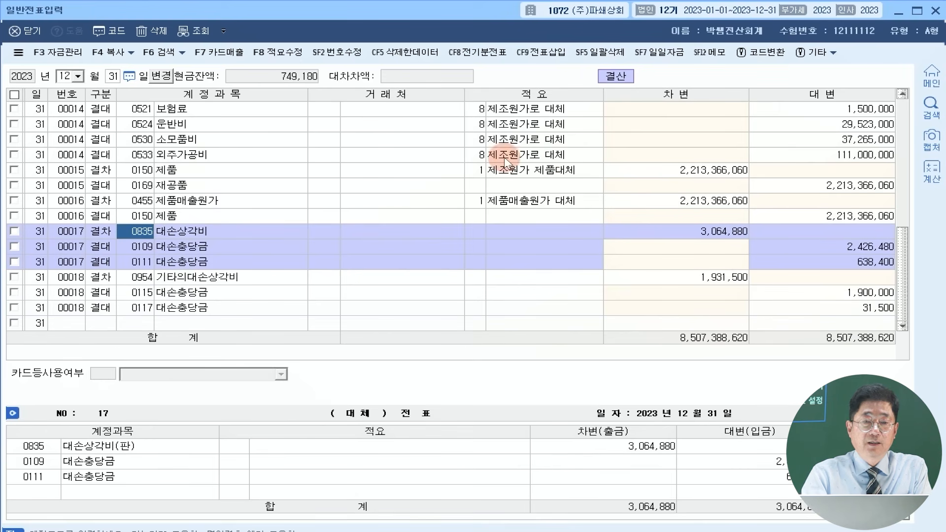